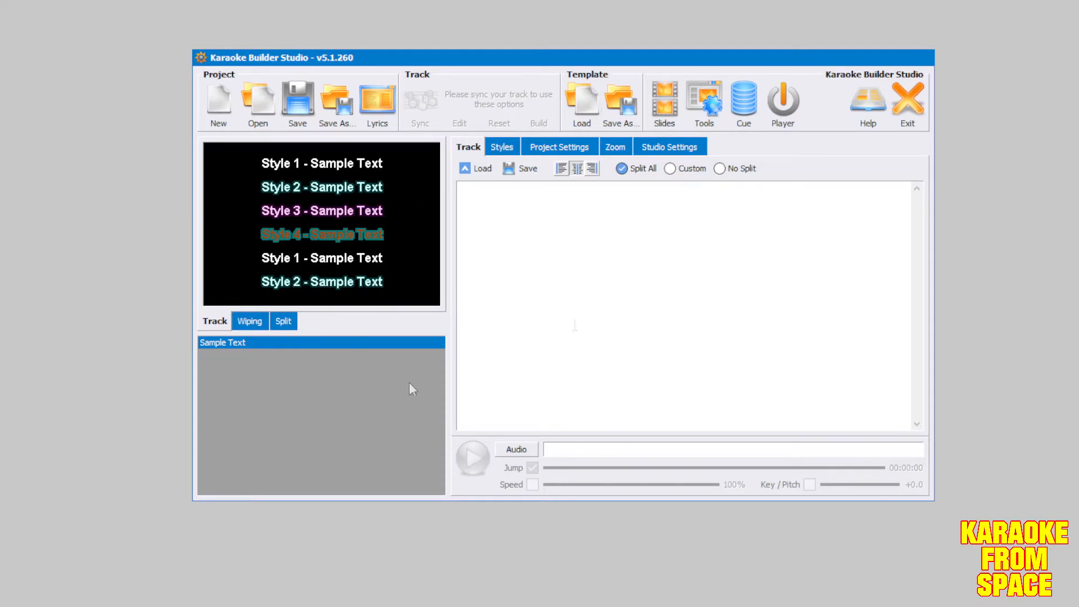
Try Arial Black and a teal text wipe colour on the Default style, restoring Arial and the green wipe colour
{"action": "left_click", "coordinate": [508, 150]}
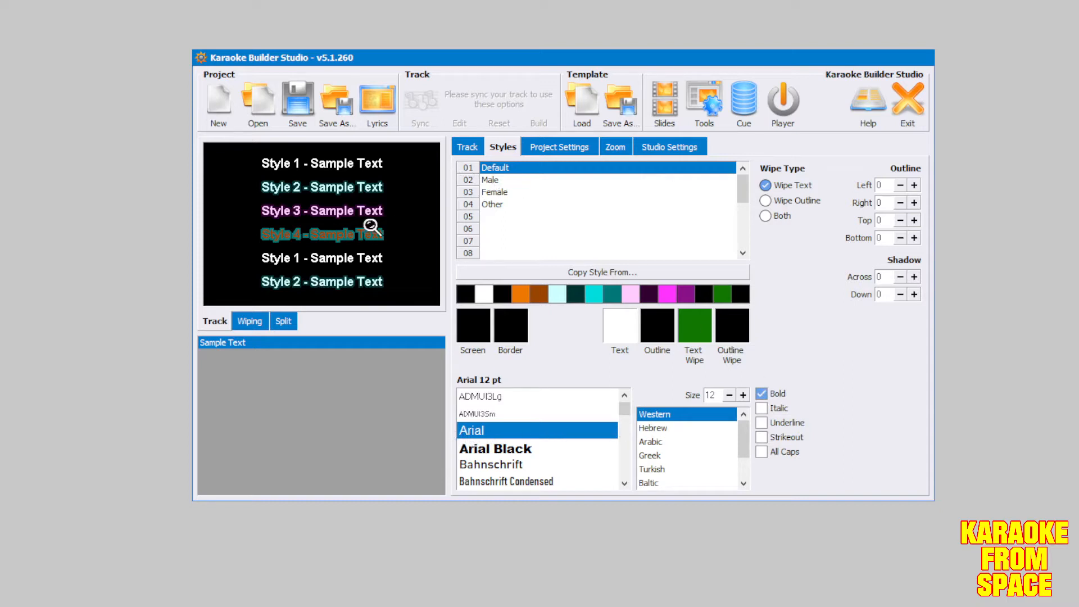
{"action": "left_click", "coordinate": [527, 454]}
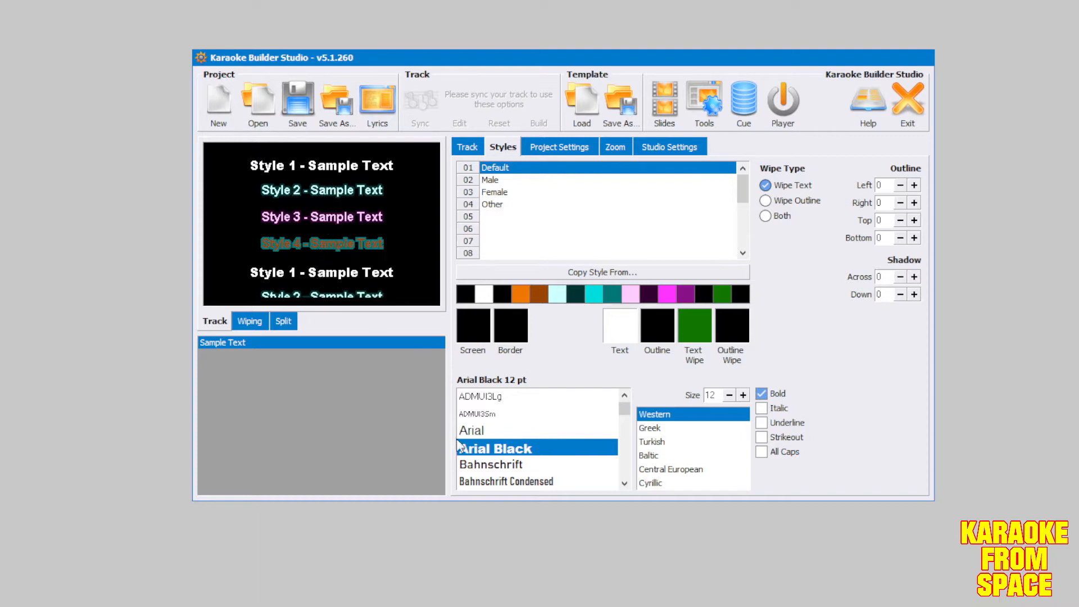
{"action": "left_click", "coordinate": [479, 433]}
{"action": "left_click", "coordinate": [478, 432]}
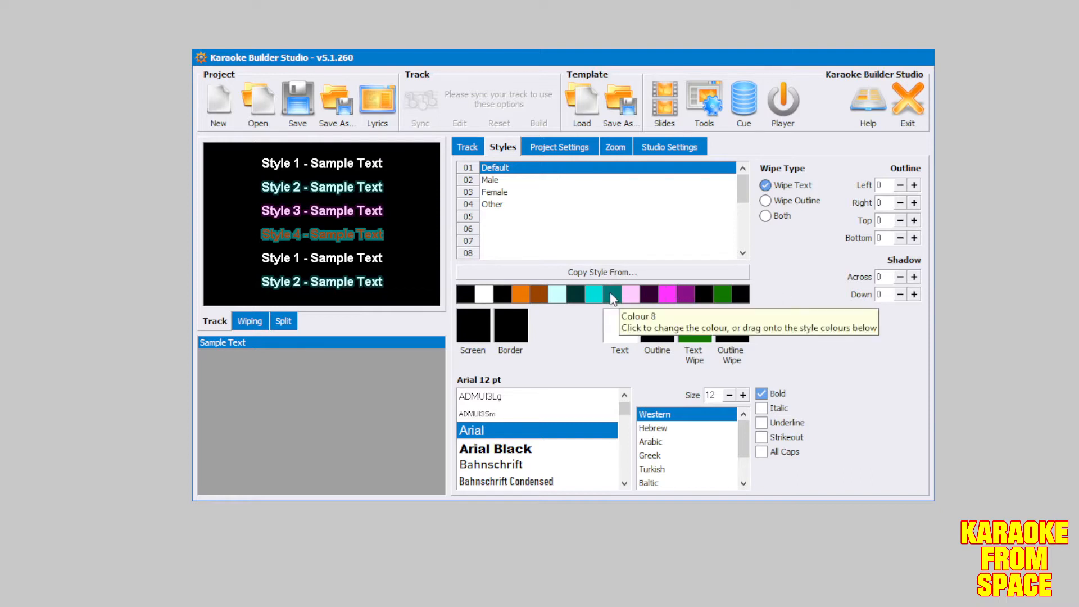
{"action": "left_click_drag", "start_coordinate": [612, 298], "coordinate": [695, 330]}
{"action": "left_click_drag", "start_coordinate": [723, 295], "coordinate": [697, 335]}
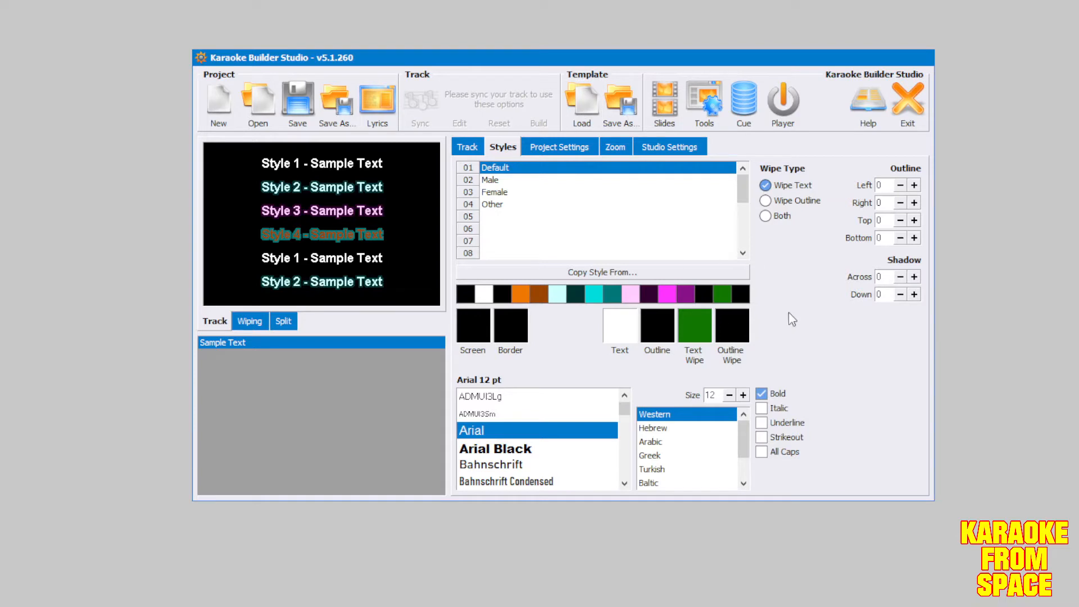
Try the different detail levels in the project settings and set the project to 3 - Medium Detail
{"action": "left_click", "coordinate": [561, 154]}
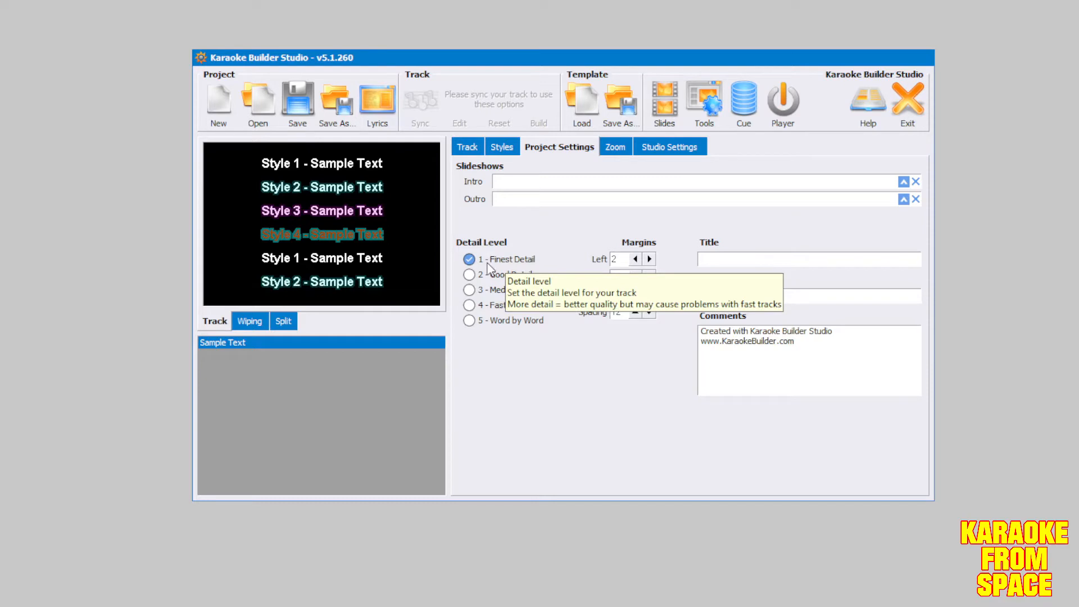
{"action": "left_click", "coordinate": [469, 320]}
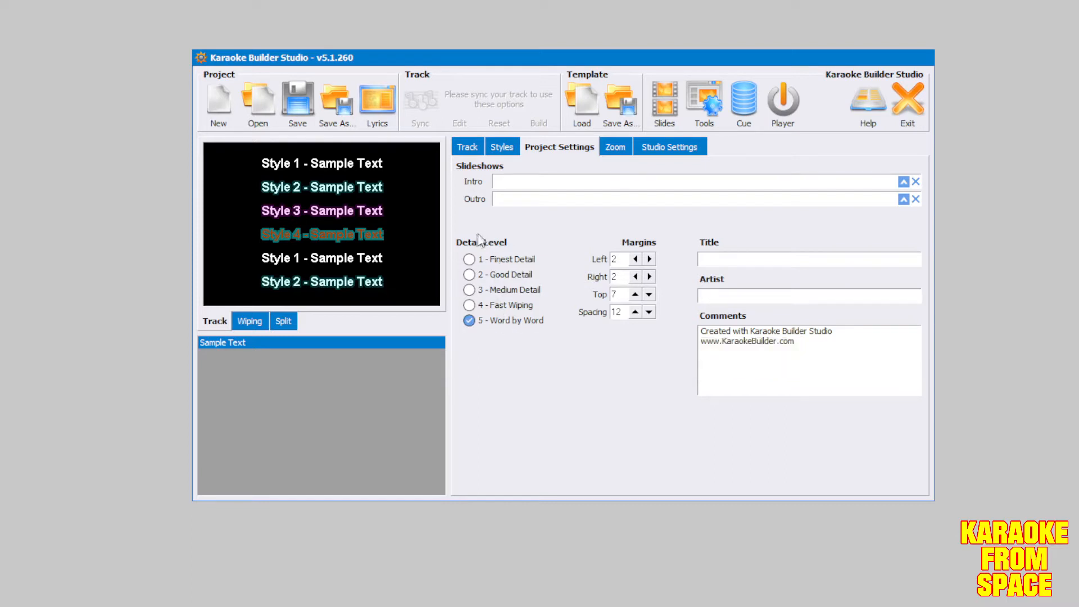
{"action": "left_click", "coordinate": [470, 305]}
{"action": "left_click", "coordinate": [469, 290]}
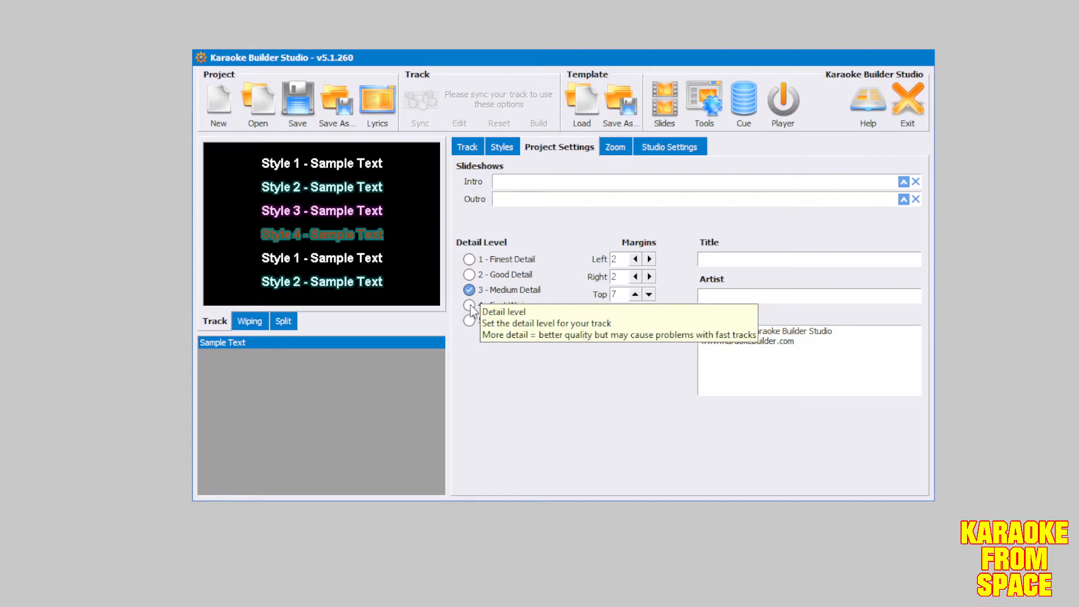
{"action": "left_click", "coordinate": [469, 305]}
{"action": "left_click", "coordinate": [469, 290]}
{"action": "left_click", "coordinate": [469, 274]}
{"action": "left_click", "coordinate": [469, 305]}
{"action": "left_click", "coordinate": [469, 320]}
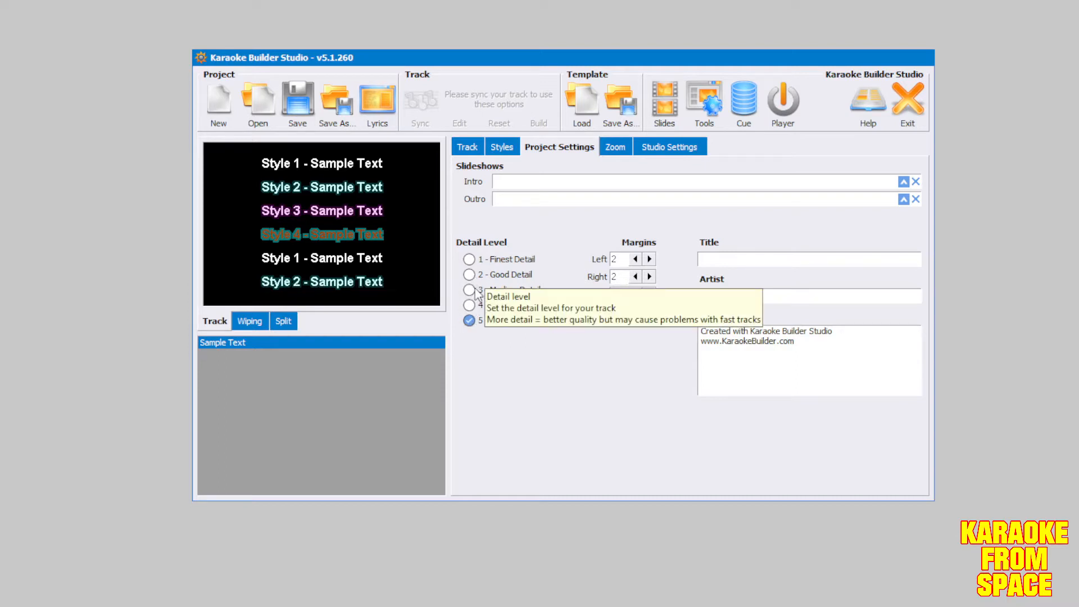
{"action": "left_click", "coordinate": [469, 290]}
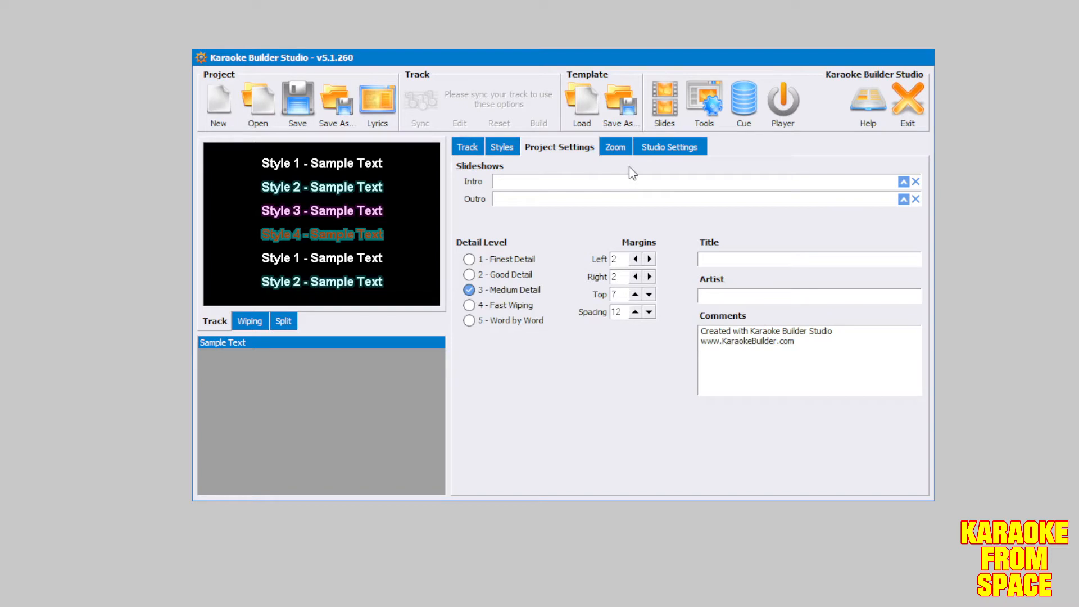
Set the studio's default template to kfs_orange.kbt
{"action": "left_click", "coordinate": [665, 150]}
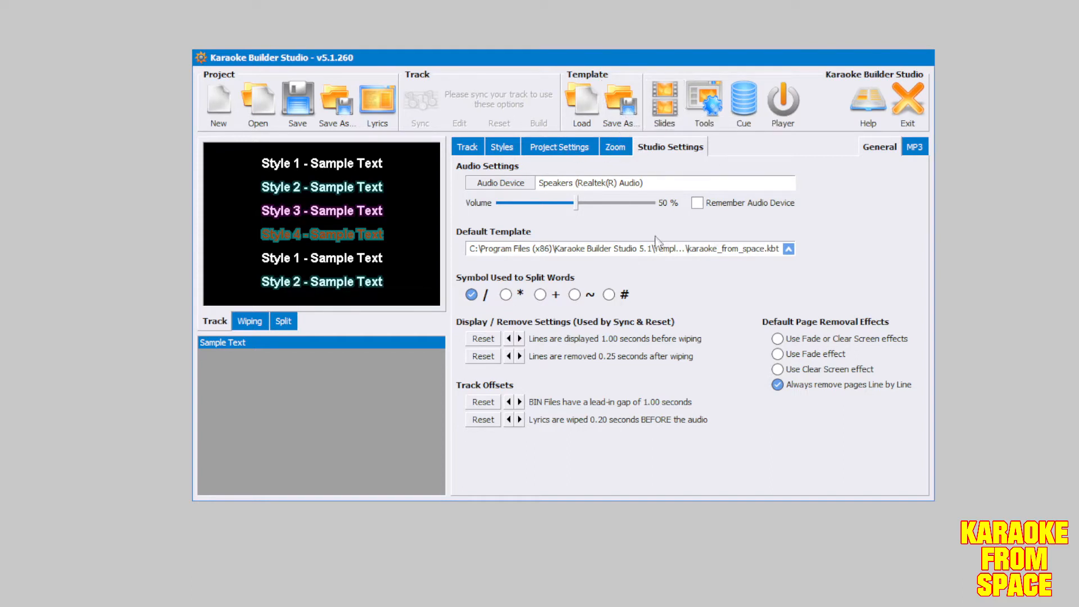
{"action": "left_click", "coordinate": [788, 248]}
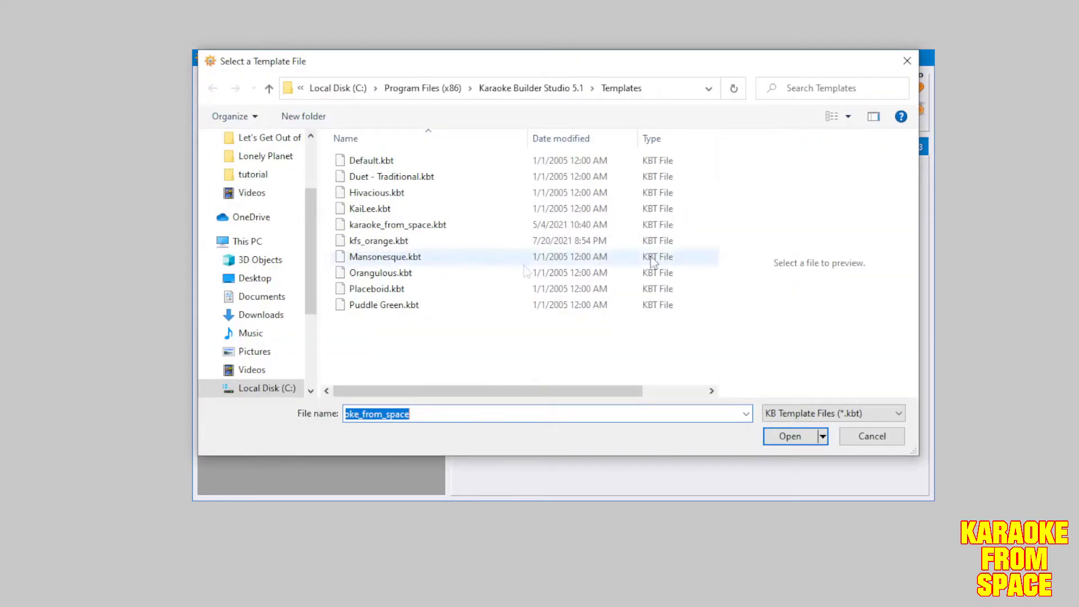
{"action": "left_click", "coordinate": [398, 241]}
{"action": "left_click", "coordinate": [800, 442]}
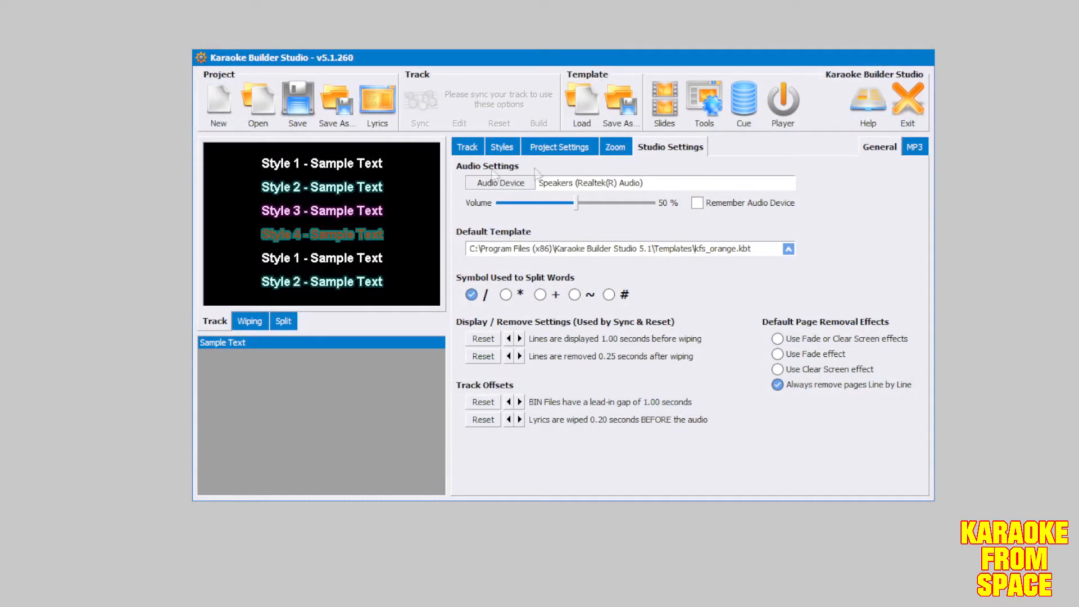
Load the kfs_orange.kbt template into the current project and show its styles
{"action": "left_click", "coordinate": [467, 147]}
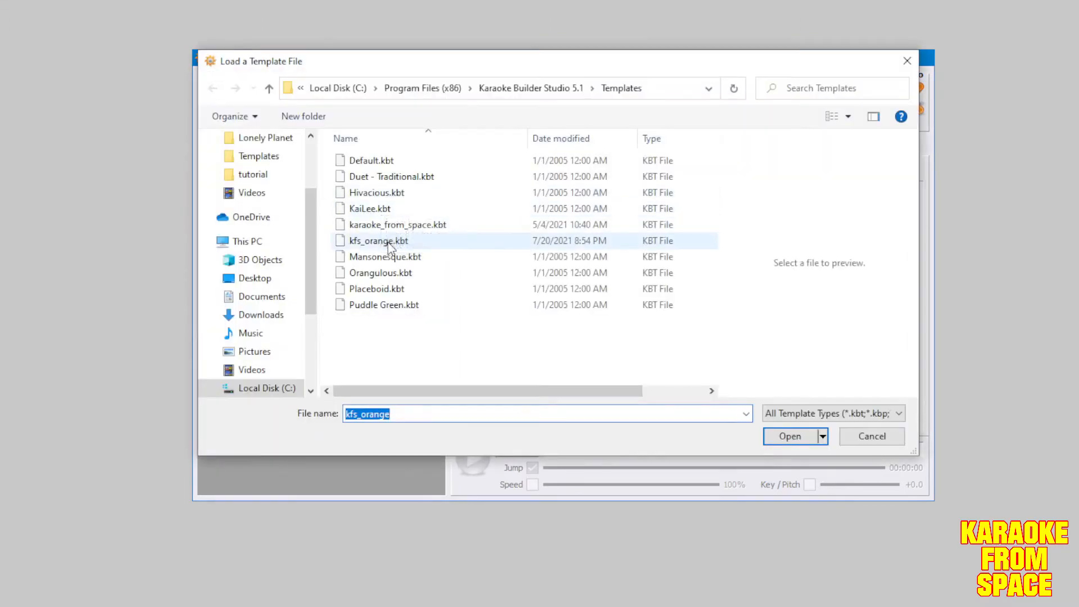
{"action": "left_click", "coordinate": [386, 241]}
{"action": "left_click", "coordinate": [816, 443]}
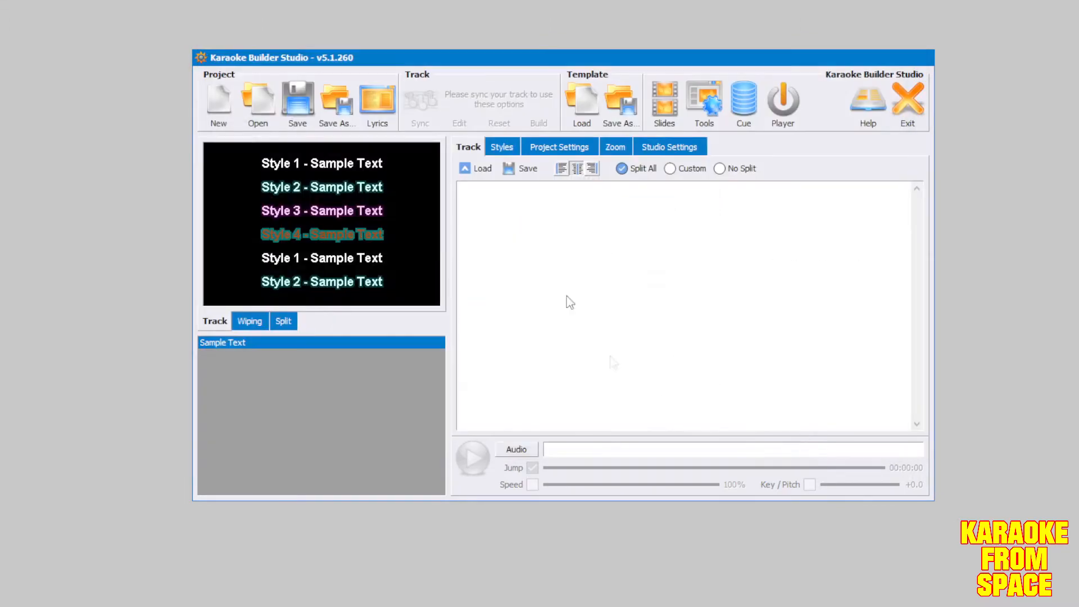
{"action": "left_click", "coordinate": [502, 147]}
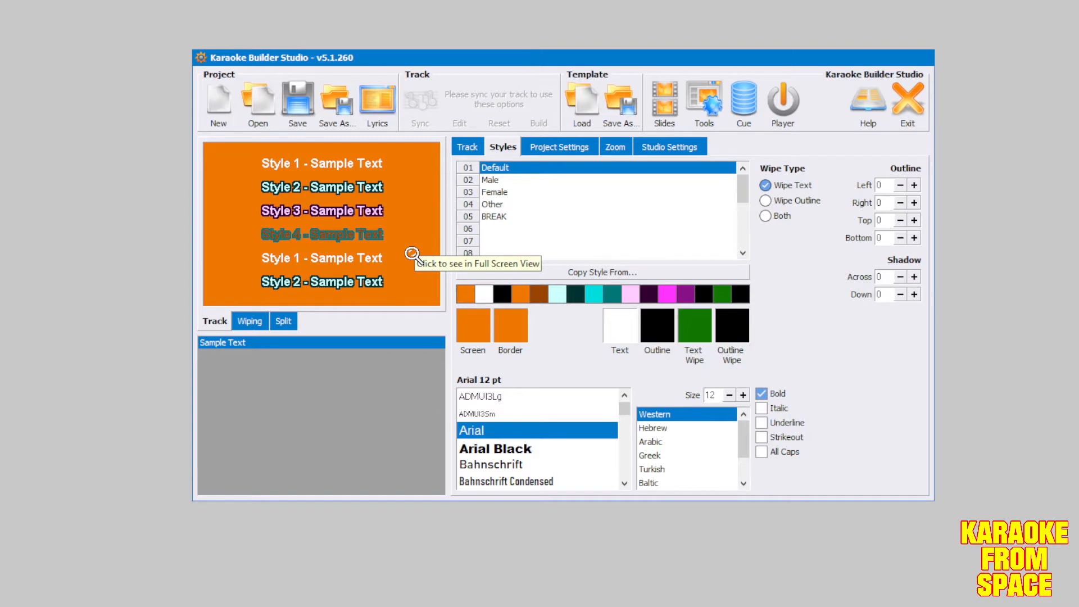
{"action": "left_click", "coordinate": [475, 150]}
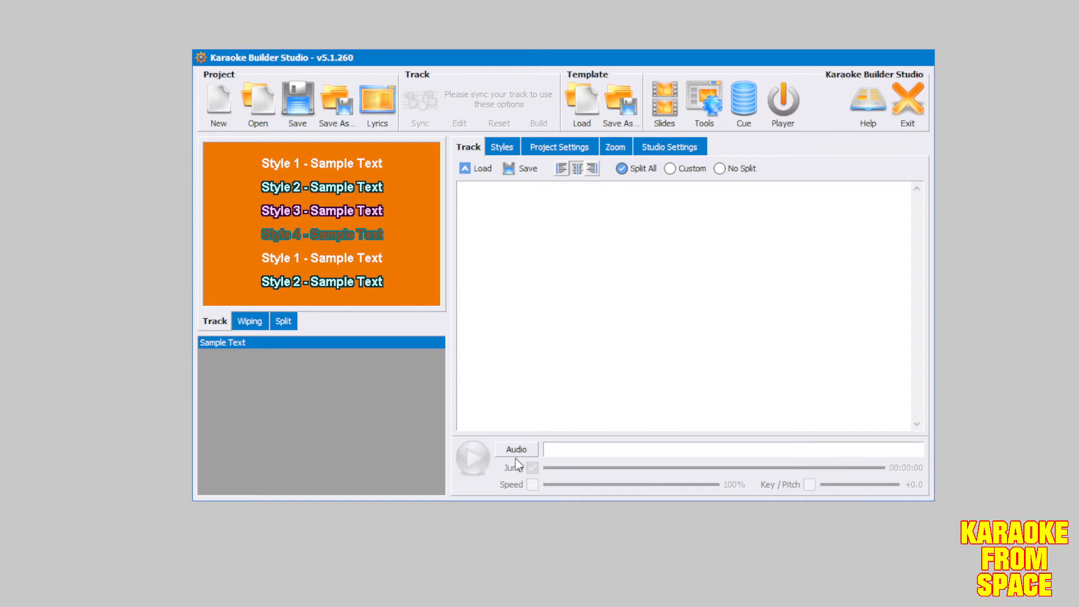
{"action": "left_click", "coordinate": [538, 228]}
{"action": "left_click", "coordinate": [515, 449]}
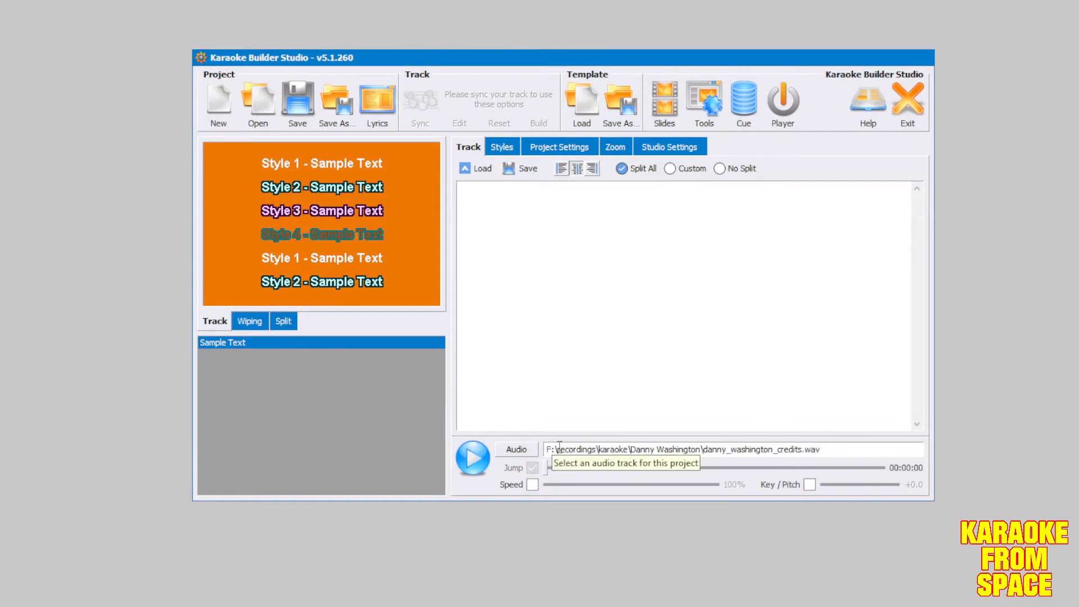
{"action": "left_click_drag", "start_coordinate": [826, 451], "coordinate": [526, 458]}
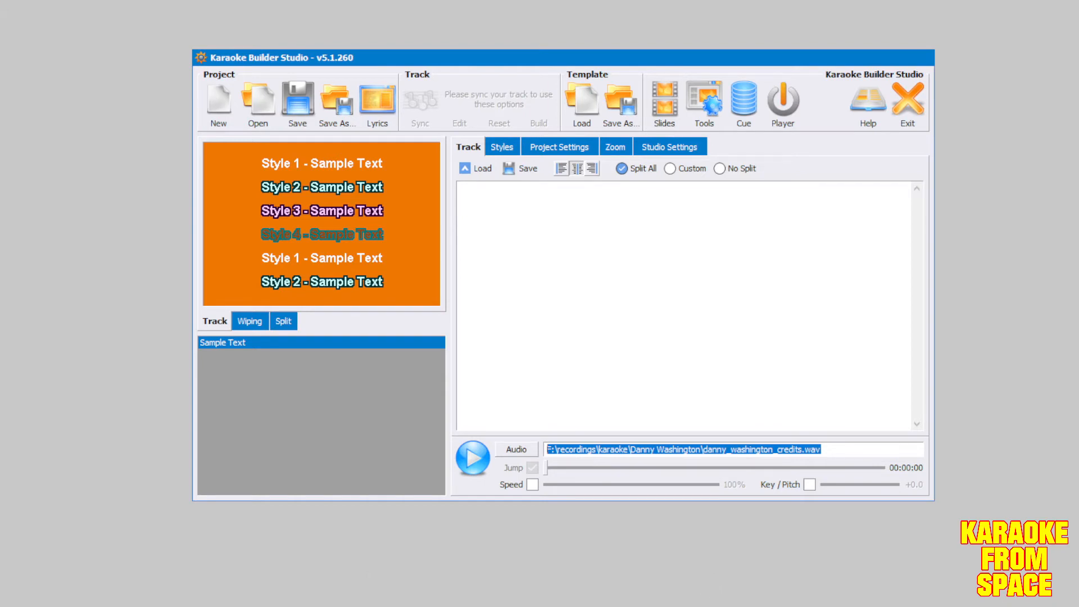
Enter the song lyrics in the track and replace them with the syllable-split version beginning "A/B/Cs and num/bers"
{"action": "left_click", "coordinate": [459, 606]}
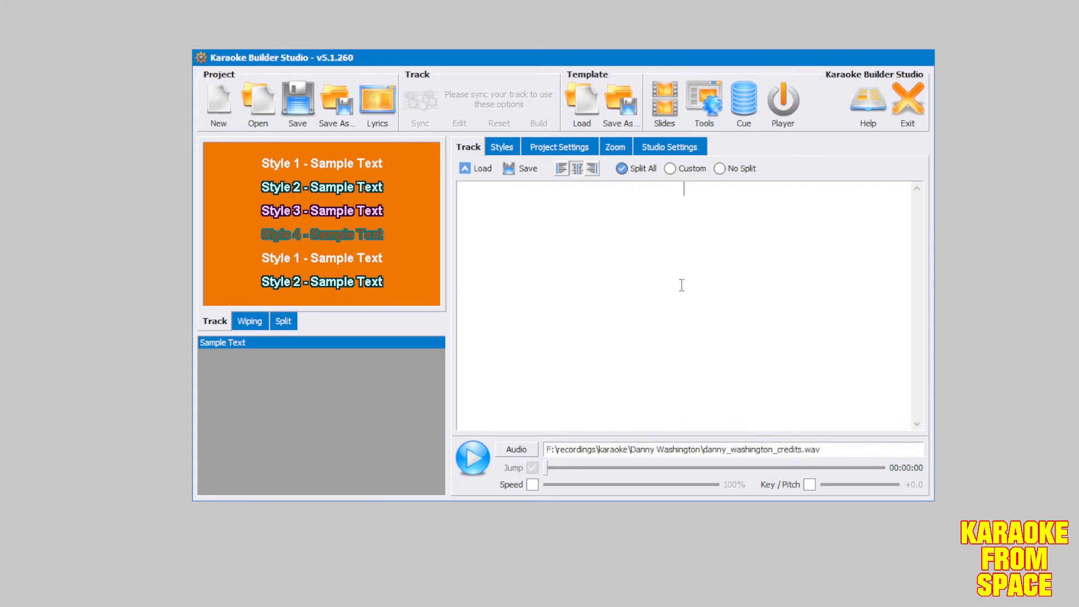
{"action": "type", "text": "ABCs and numbers And the capitols of our states They will all be to taught to you By a pair of friends They're the best of mates  Danny Washington and Educational Egg They will force learning on you So you don't have to beg  Yeaaaaahhhhhhh"}
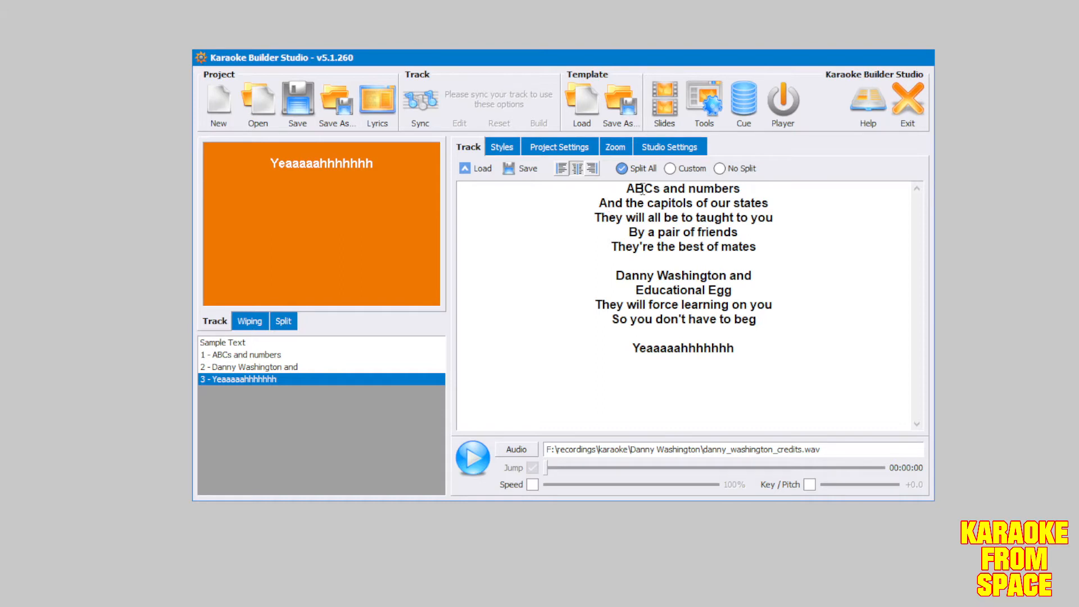
{"action": "left_click", "coordinate": [695, 267]}
{"action": "key", "text": "ctrl+a"}
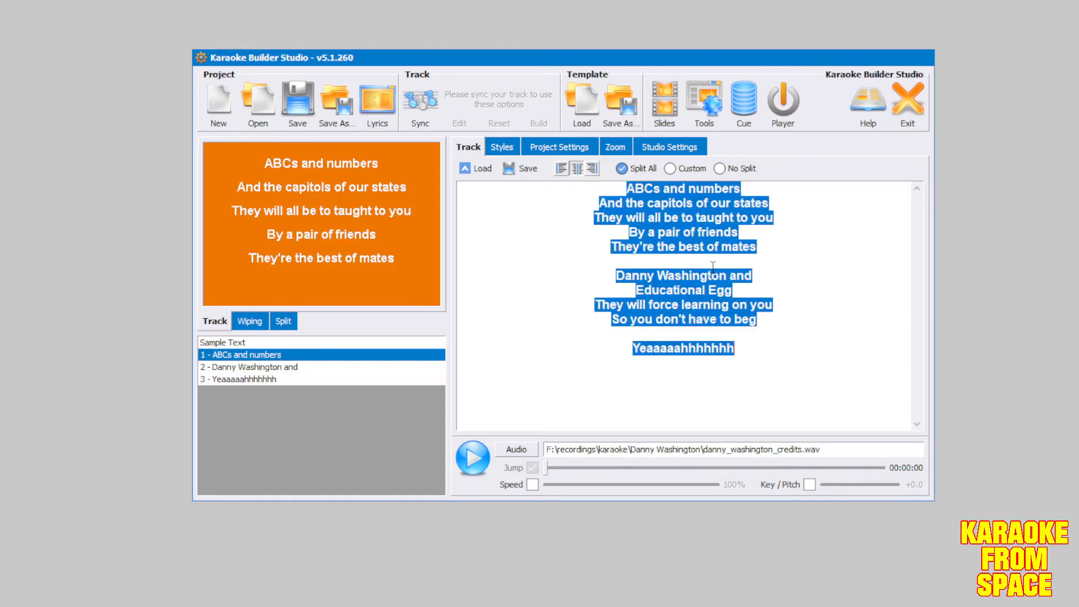
{"action": "type", "text": "A/B/Cs and num/bers And the cap/i/tols of our states They will all be to taught to you By a pair of friends They're the best of mates  / Dan/ny Wash/ing/ton and Ed/u/cat/ion/al Egg They will force lear/ning on you So you don't have to beg  / / Yeaaaaahhhhhhh"}
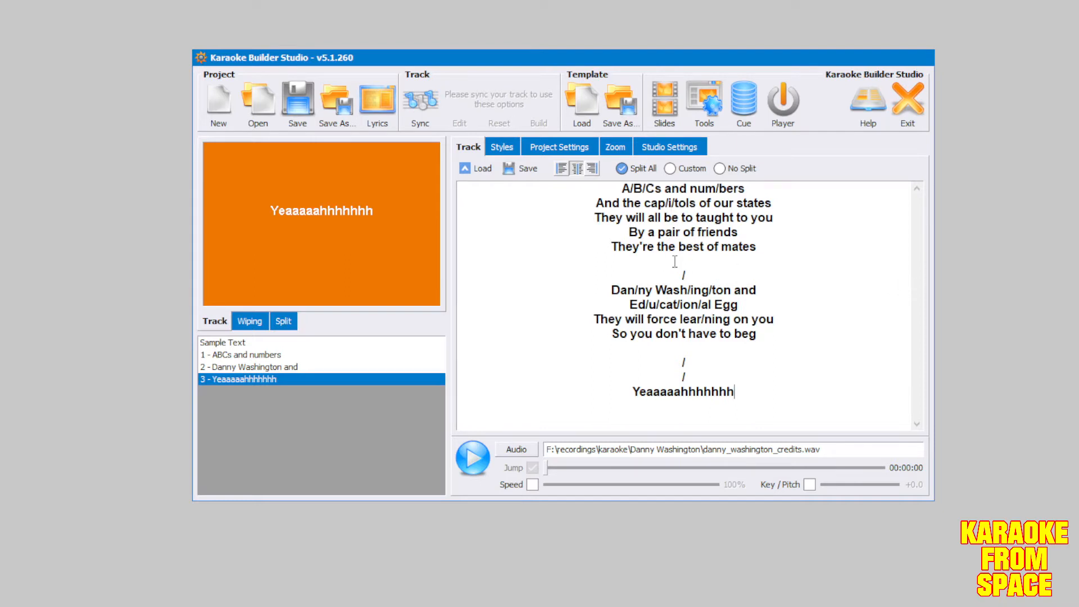
Remove the slash line above "Dan/ny Wash/ing/ton and" and put it back
{"action": "left_click", "coordinate": [631, 188]}
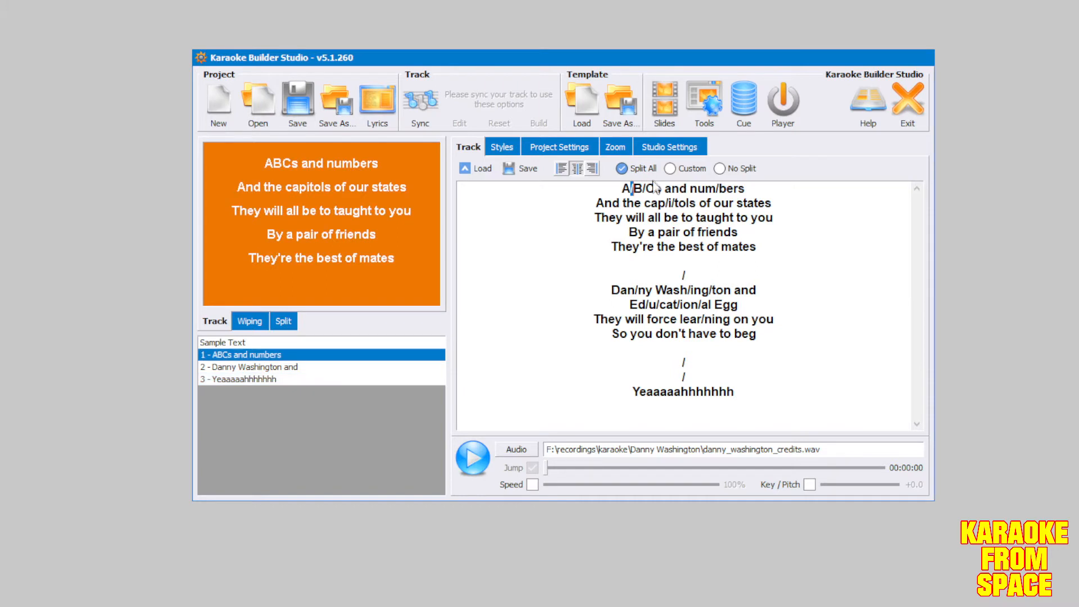
{"action": "left_click", "coordinate": [769, 229]}
{"action": "left_click", "coordinate": [717, 188]}
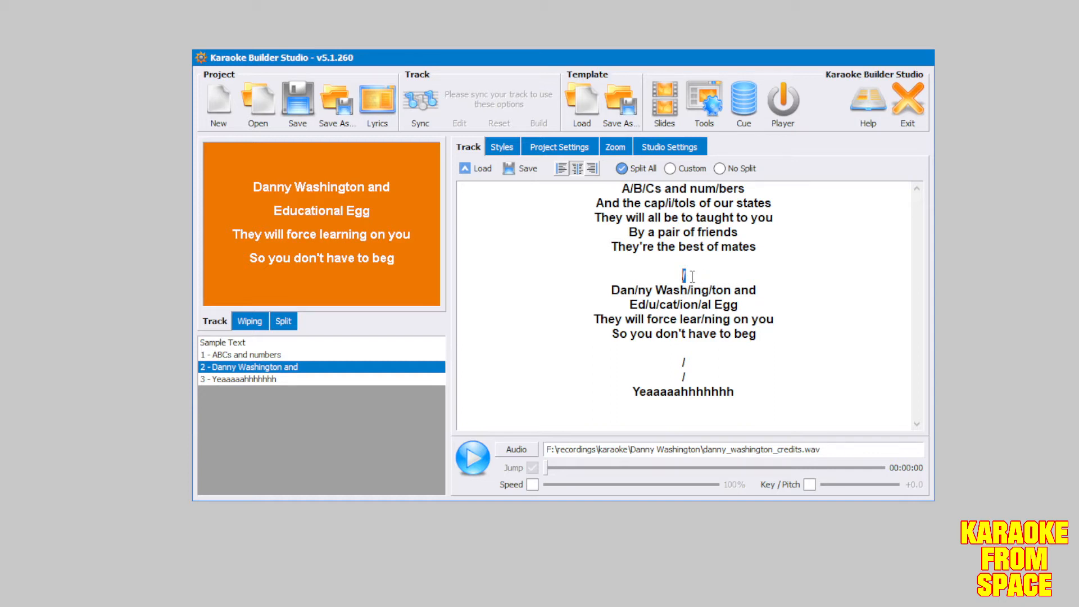
{"action": "key", "text": "Delete"}
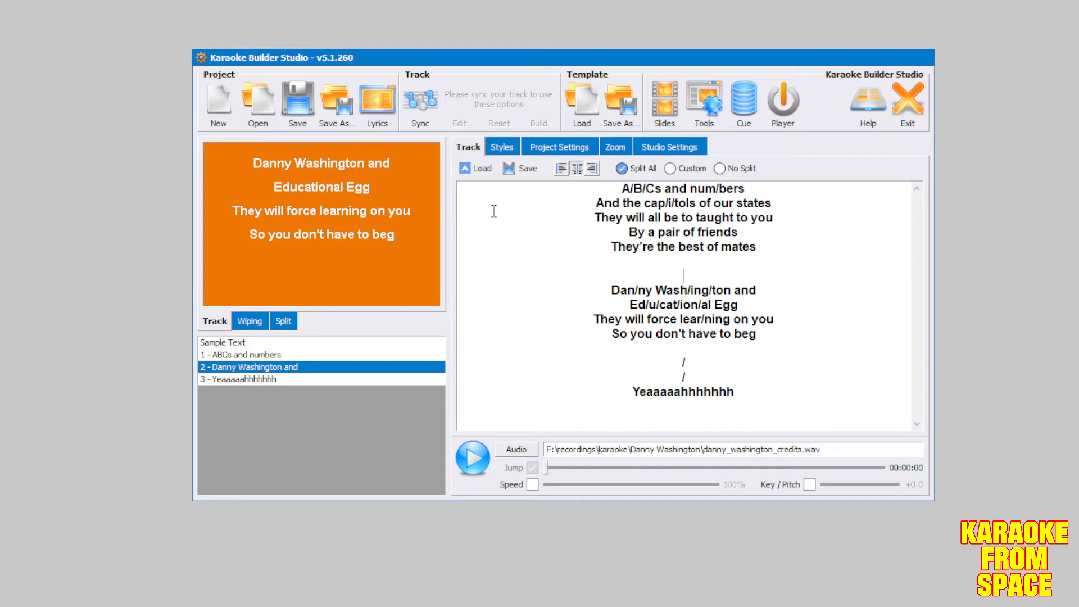
{"action": "type", "text": "/"}
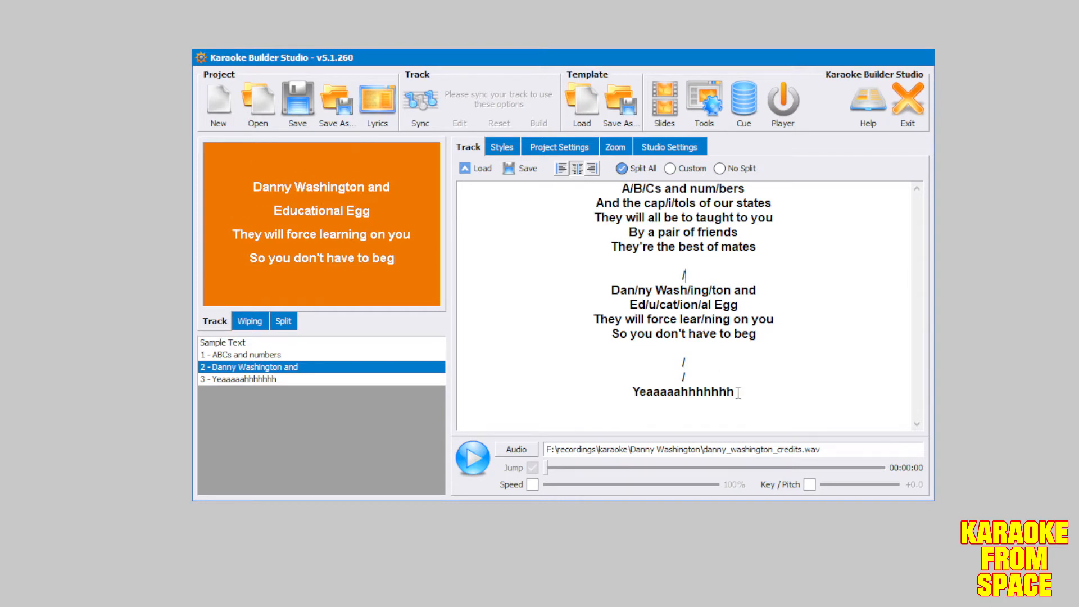
Remove the two slash lines above the last lyric line and re-enter them
{"action": "left_click", "coordinate": [738, 393]}
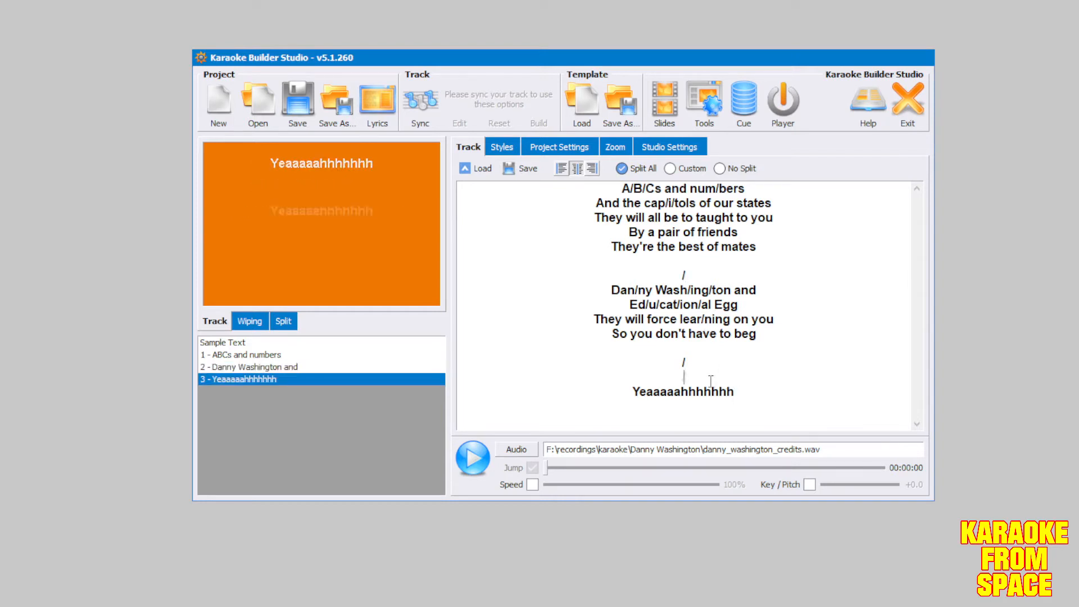
{"action": "key", "text": "BackSpace"}
{"action": "key", "text": "BackSpace"}
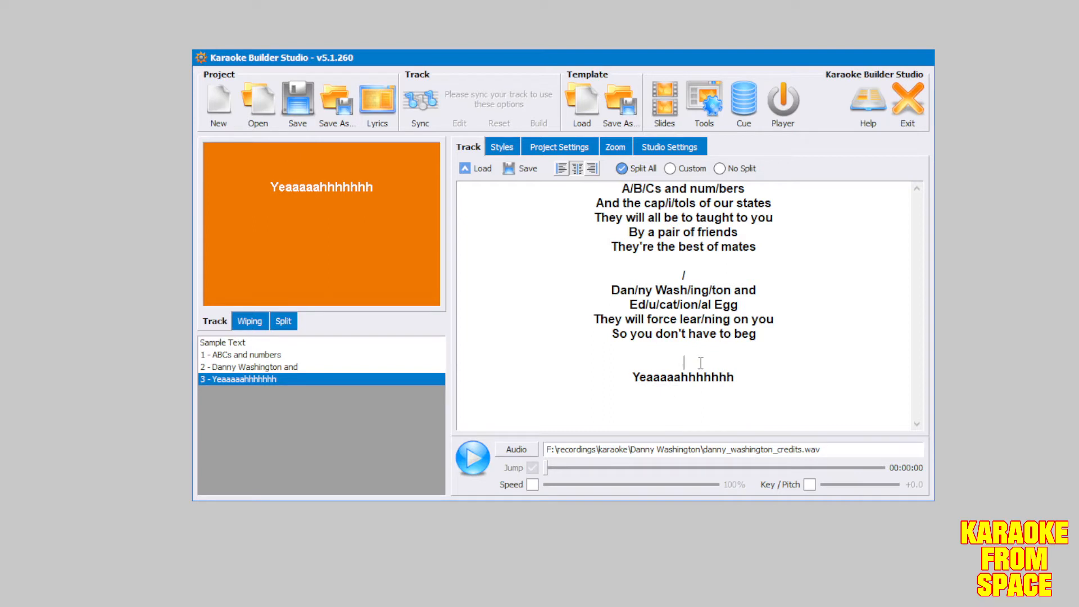
{"action": "key", "text": "BackSpace"}
{"action": "key", "text": "Return"}
{"action": "type", "text": "/"}
{"action": "key", "text": "Return"}
{"action": "type", "text": "/"}
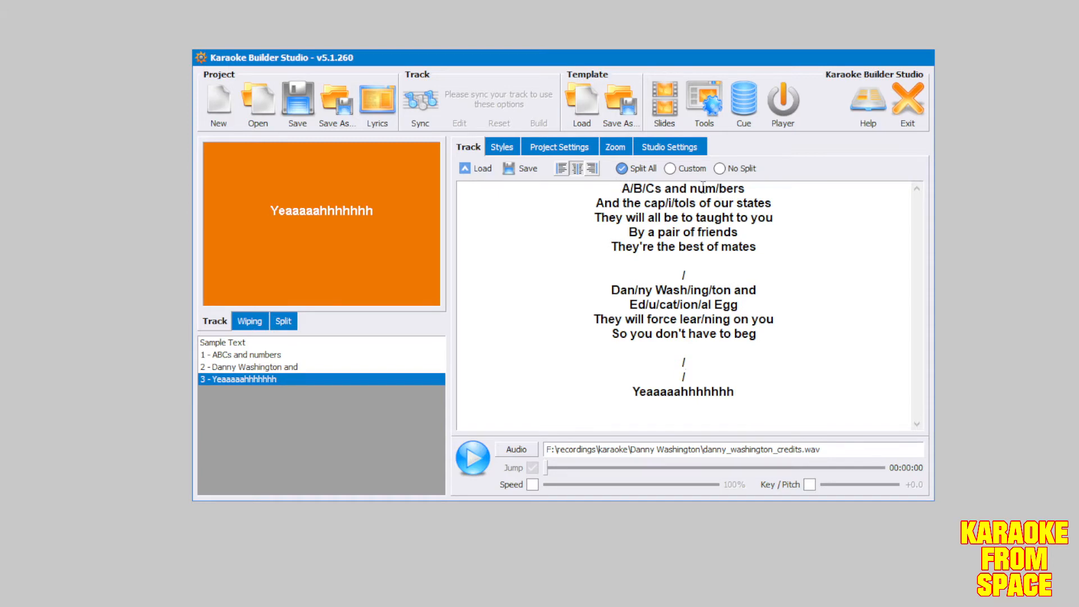
{"action": "key", "text": "BackSpace"}
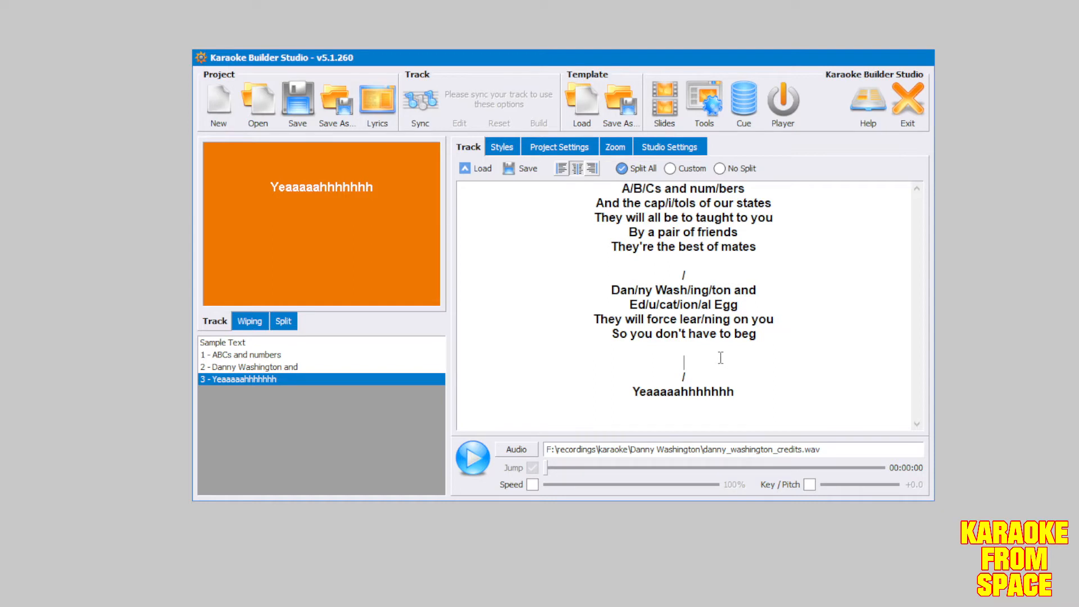
{"action": "type", "text": "/"}
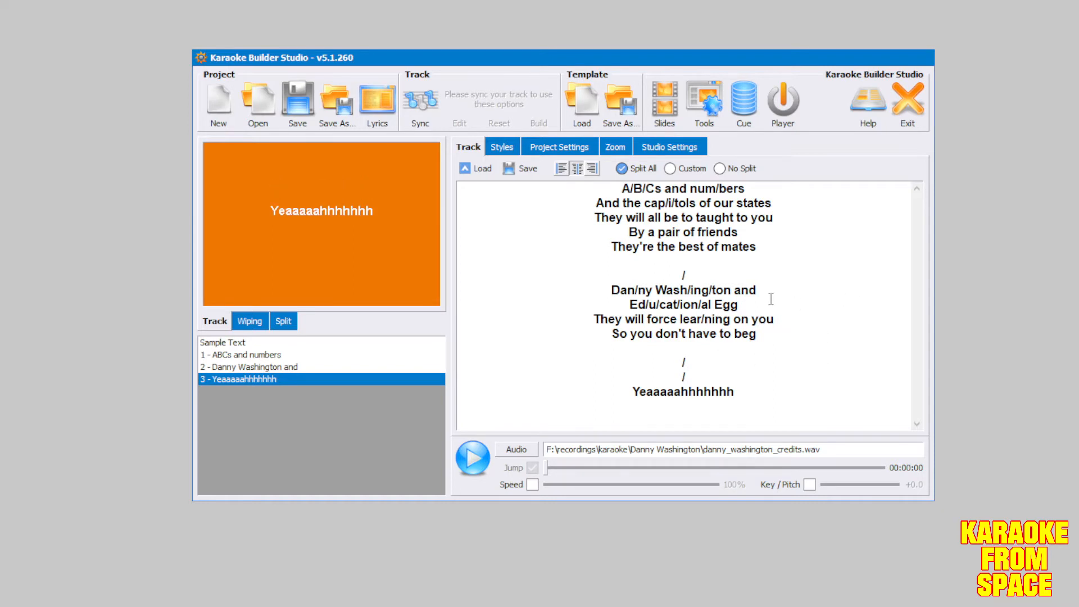
{"action": "left_click_drag", "start_coordinate": [632, 191], "coordinate": [830, 393]}
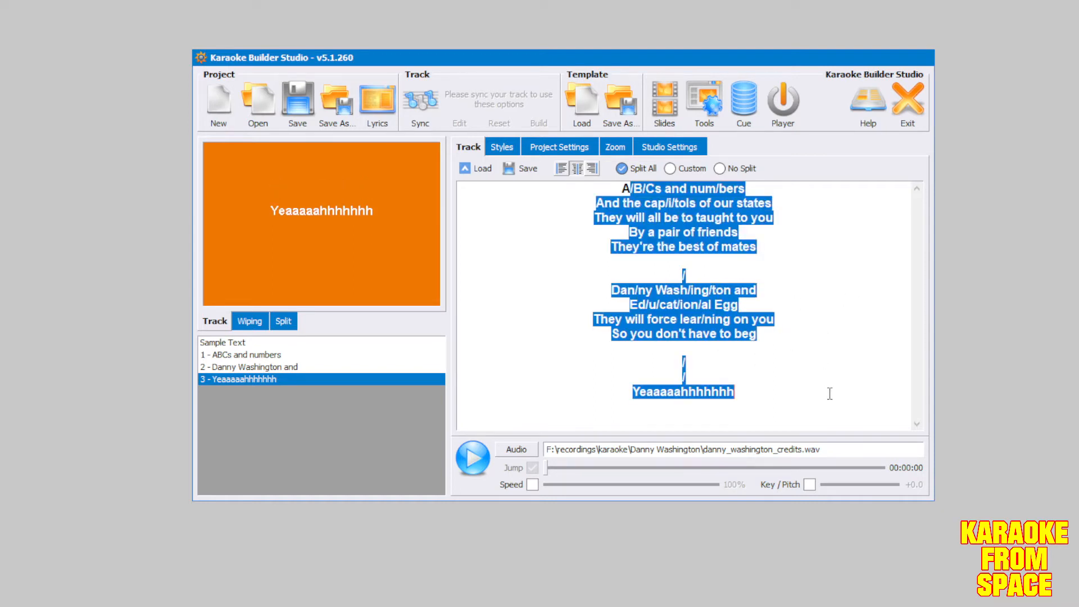
{"action": "left_click_drag", "start_coordinate": [629, 189], "coordinate": [646, 190]}
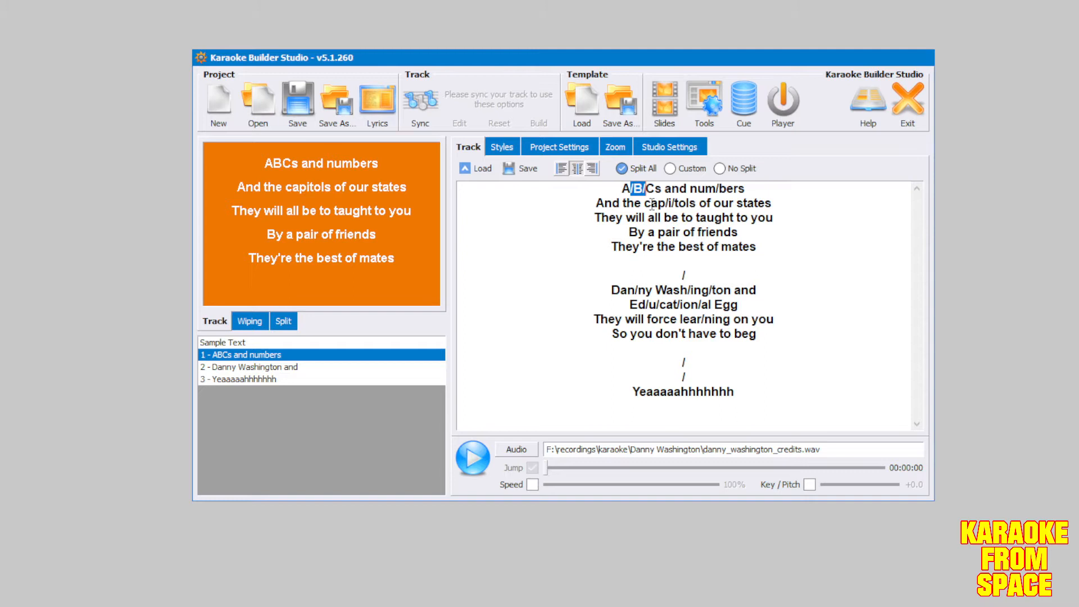
Replace "mates" with "buddies" in the fifth lyric line and split the word as "bu/ddies"
{"action": "left_click", "coordinate": [722, 247]}
{"action": "double_click", "coordinate": [750, 247]}
{"action": "type", "text": "buddies"}
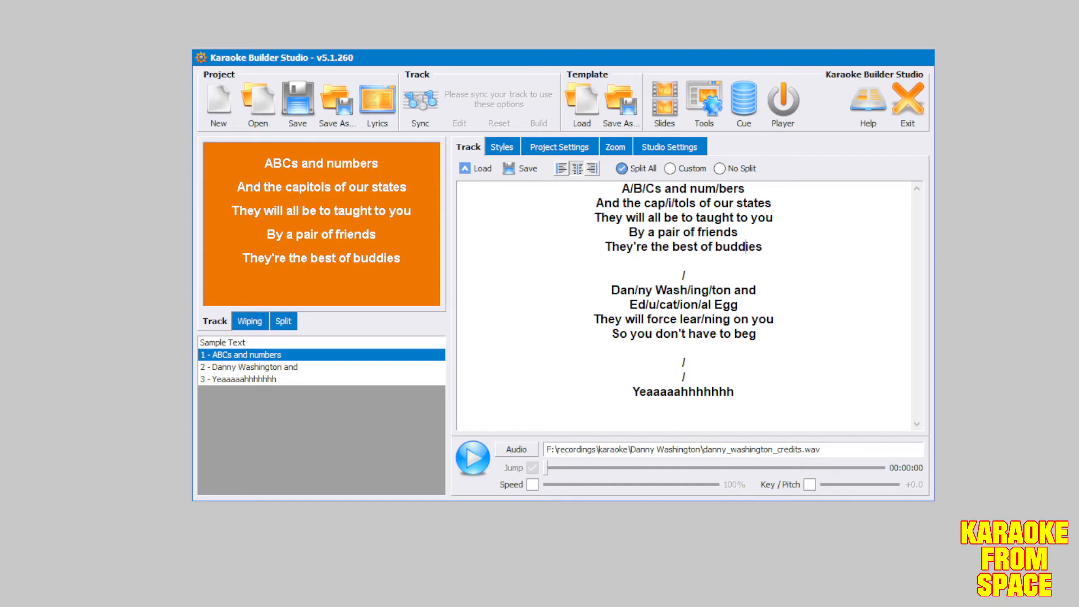
{"action": "key", "text": "Left"}
{"action": "key", "text": "Left"}
{"action": "type", "text": "/"}
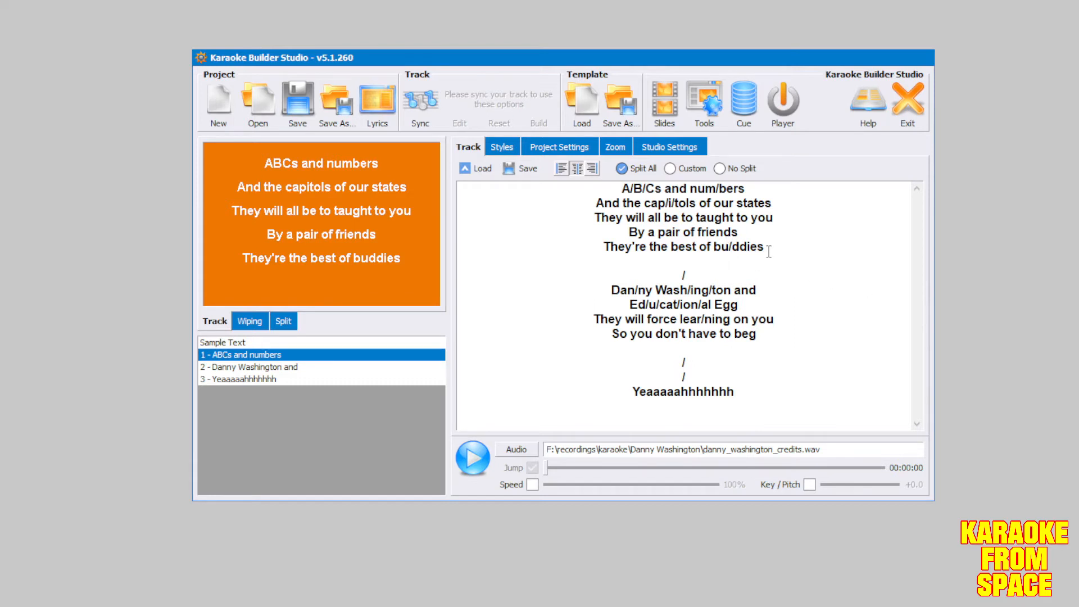
Replace "bu/ddies" with "mates" at the end of the fifth lyric line
{"action": "left_click_drag", "start_coordinate": [769, 251], "coordinate": [720, 247]}
{"action": "type", "text": "mates"}
{"action": "left_click", "coordinate": [720, 246]}
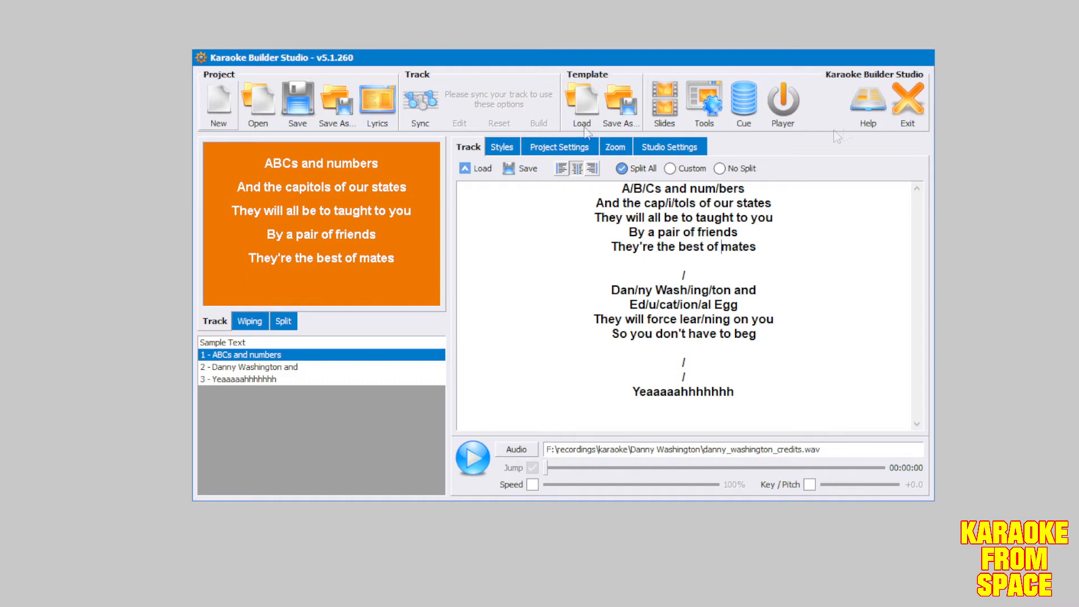
{"action": "left_click_drag", "start_coordinate": [630, 189], "coordinate": [646, 193]}
{"action": "left_click_drag", "start_coordinate": [716, 190], "coordinate": [719, 191]}
{"action": "left_click_drag", "start_coordinate": [664, 203], "coordinate": [674, 203]}
{"action": "left_click_drag", "start_coordinate": [719, 189], "coordinate": [749, 190]}
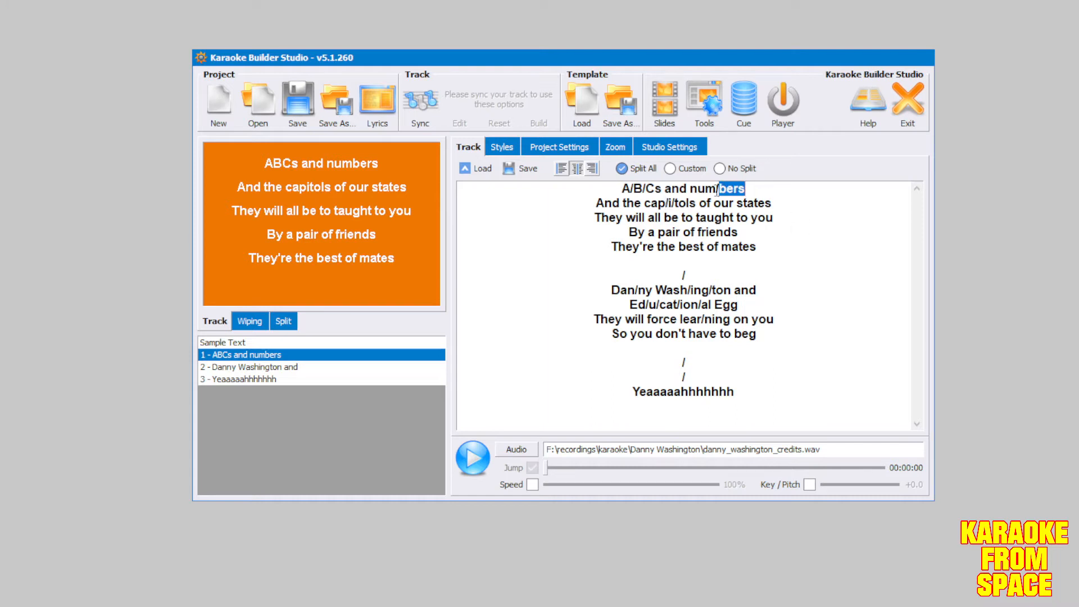
{"action": "left_click_drag", "start_coordinate": [689, 189], "coordinate": [749, 195]}
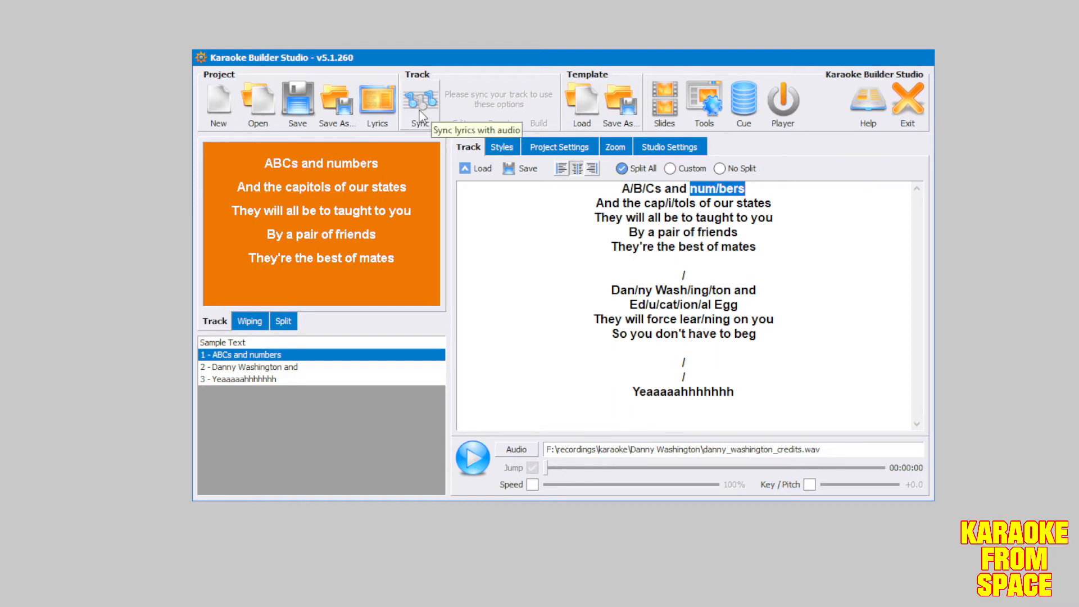
{"action": "left_click", "coordinate": [732, 233]}
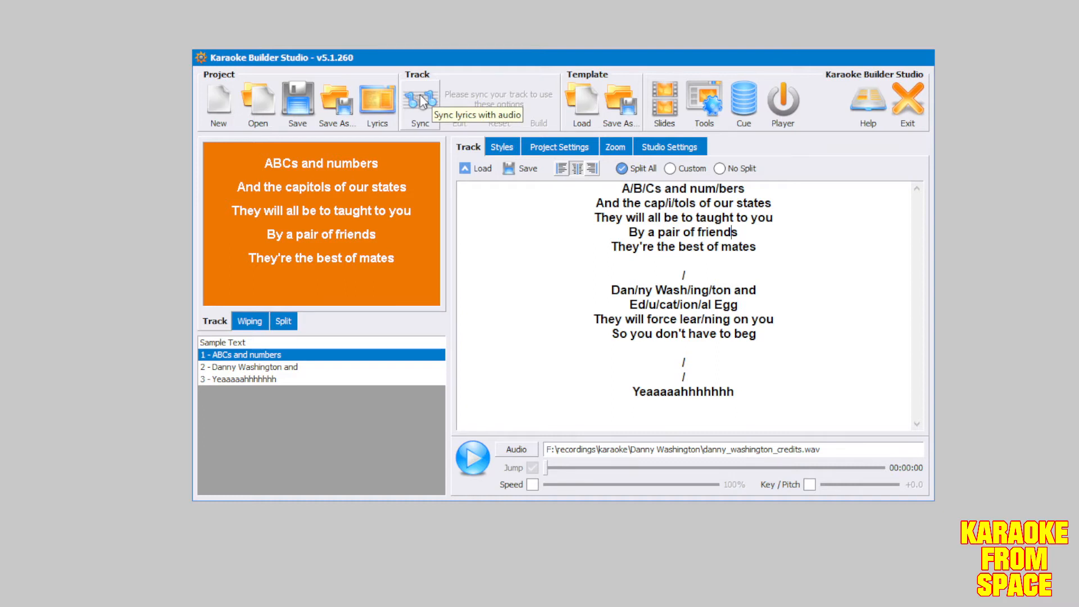
Start syncing the lyrics with the audio, time the first two lines syllable by syllable, and pause playback
{"action": "left_click", "coordinate": [422, 100]}
{"action": "key", "text": "space"}
{"action": "key", "text": "space"}
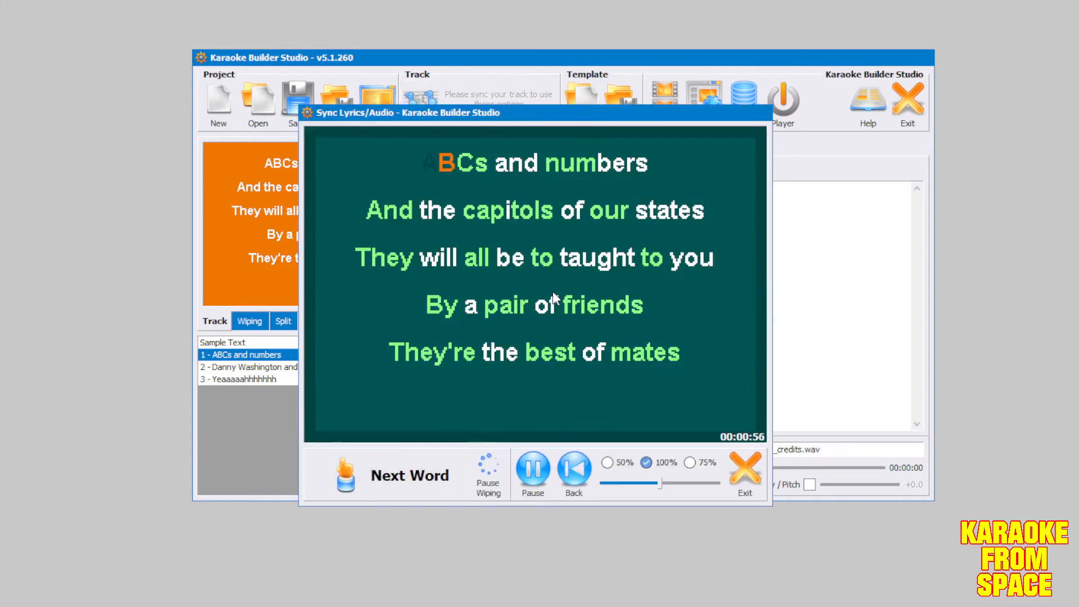
{"action": "key", "text": "space"}
{"action": "key", "text": "space"}
{"action": "key", "text": "space"}
{"action": "key", "text": "space"}
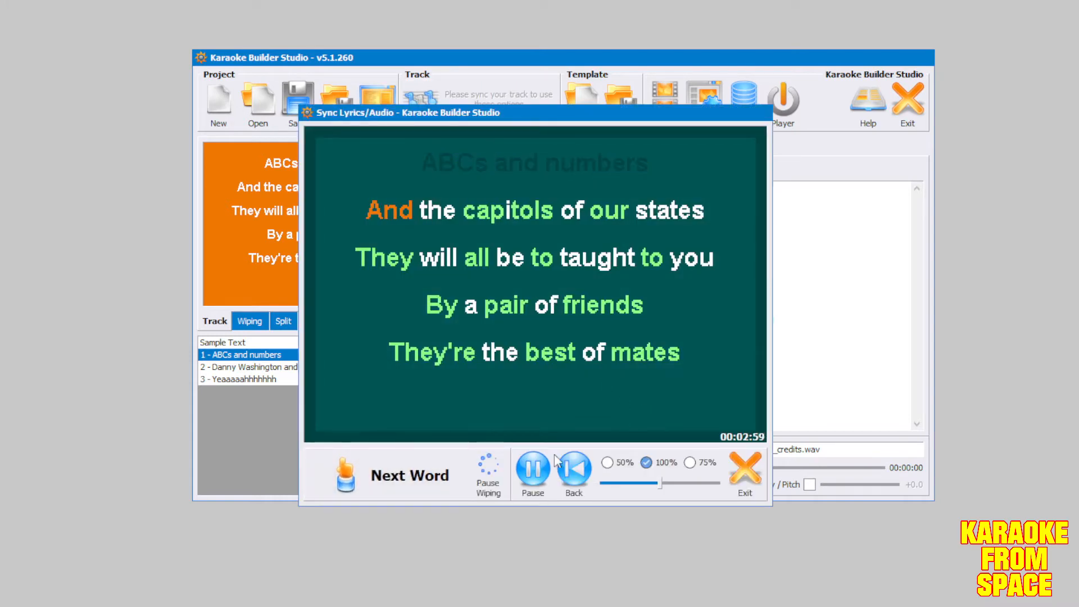
{"action": "key", "text": "space"}
{"action": "key", "text": "space"}
{"action": "key", "text": "space"}
{"action": "key", "text": "space"}
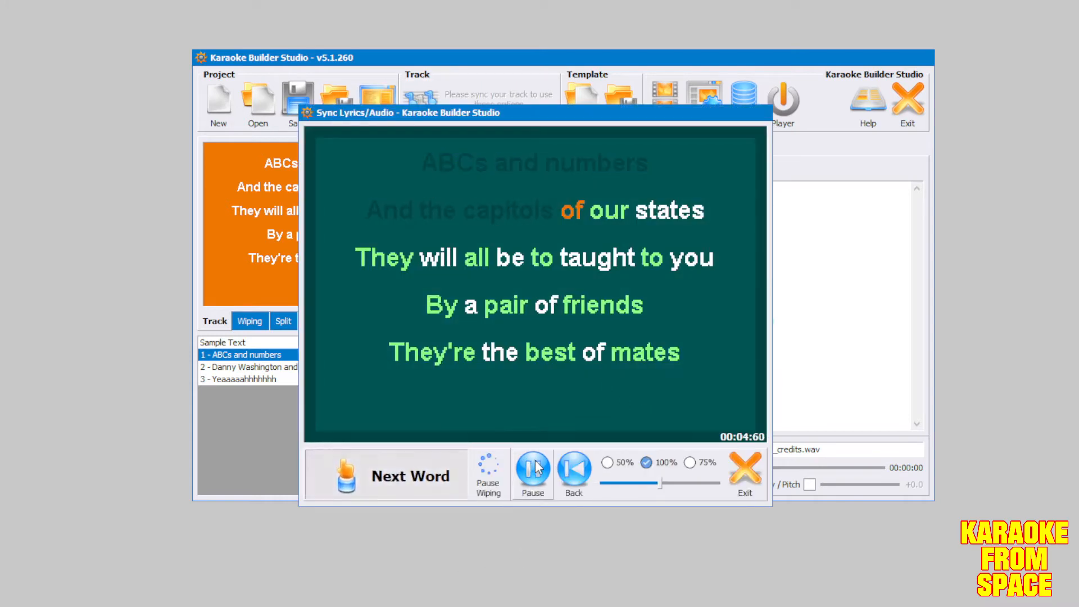
{"action": "key", "text": "space"}
{"action": "key", "text": "space"}
{"action": "key", "text": "space"}
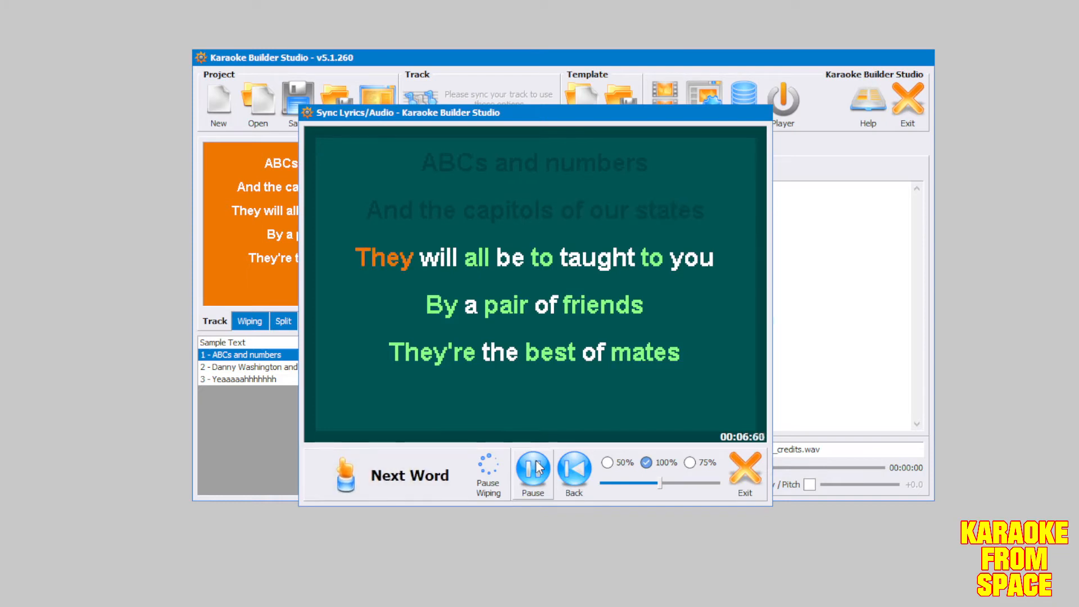
{"action": "left_click", "coordinate": [536, 467]}
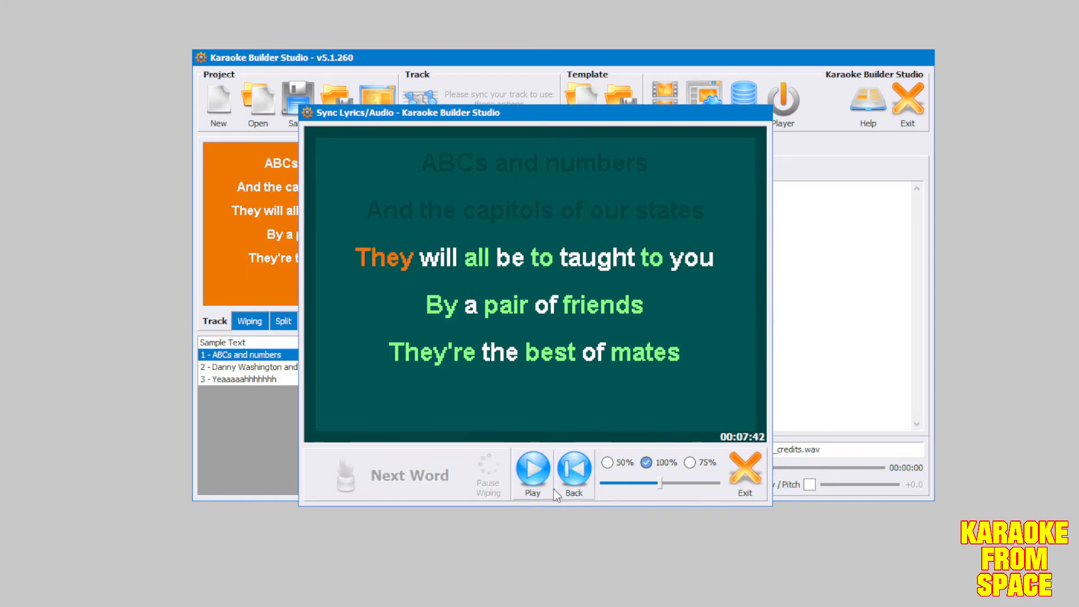
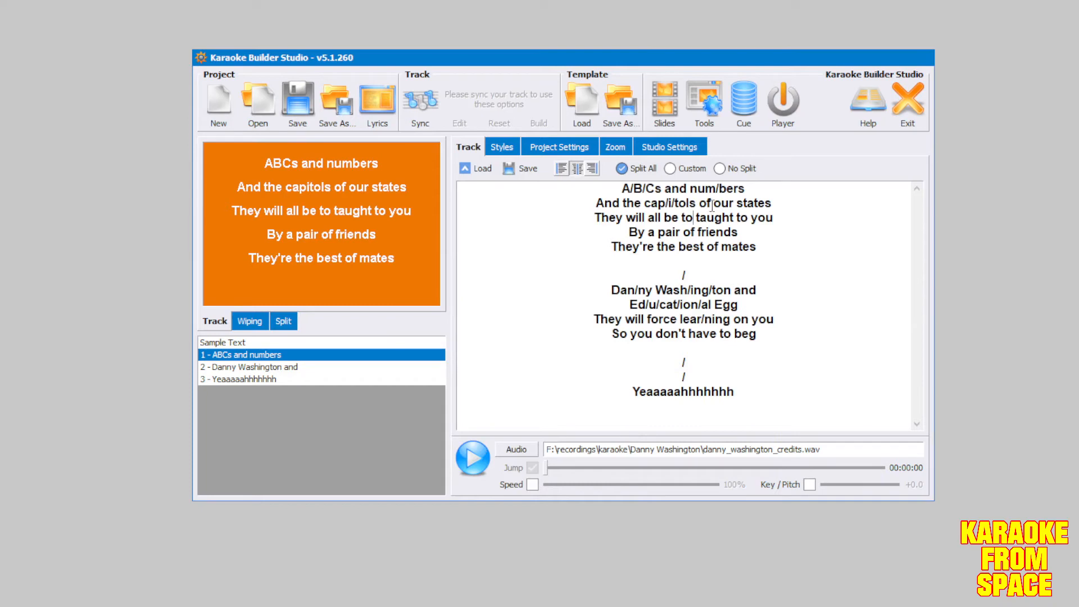
Remove the extra "to" before "taught" in the third lyric line so it reads "They will all be taught to you"
{"action": "left_click", "coordinate": [695, 217]}
{"action": "key", "text": "BackSpace"}
{"action": "key", "text": "BackSpace"}
{"action": "key", "text": "BackSpace"}
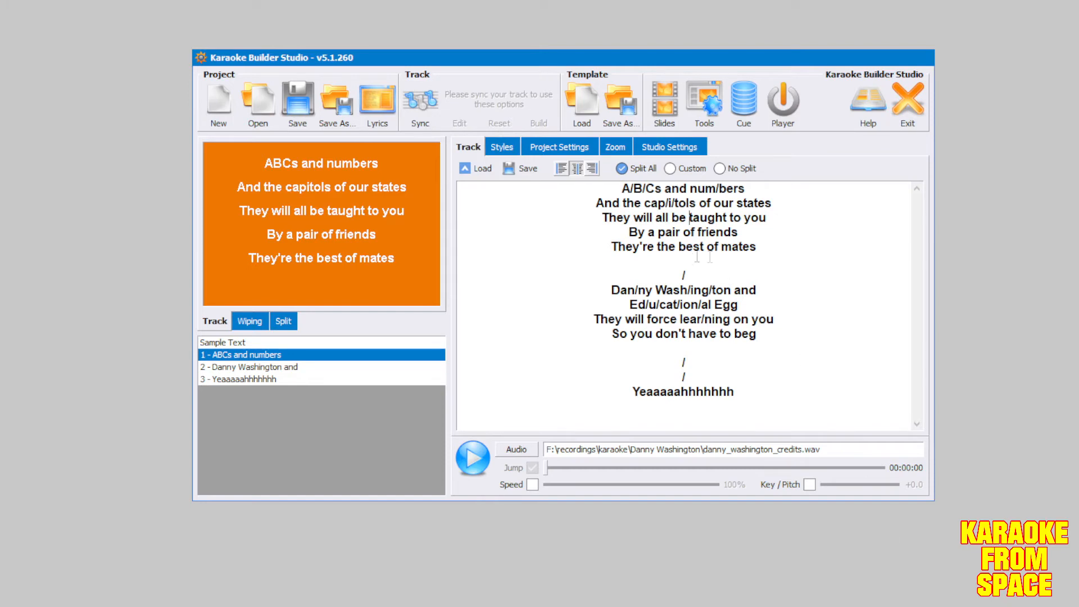
{"action": "left_click_drag", "start_coordinate": [624, 190], "coordinate": [793, 422]}
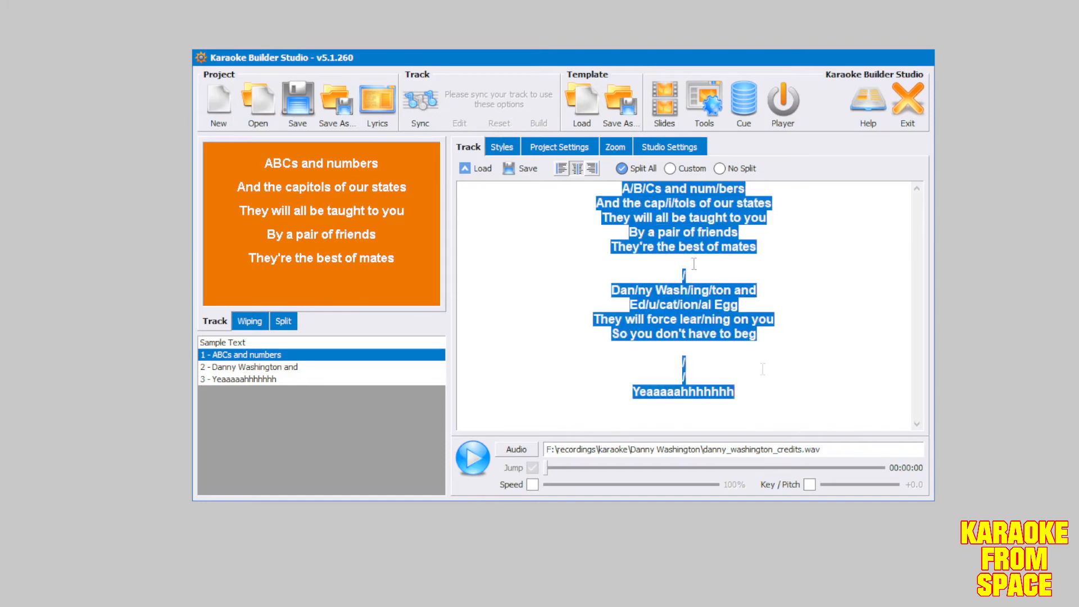
Start syncing the lyrics with the audio again and time every syllable of the first page, from "ABCs and numbers" through "mates"
{"action": "left_click", "coordinate": [429, 107]}
{"action": "key", "text": "space"}
{"action": "key", "text": "space"}
{"action": "key", "text": "space"}
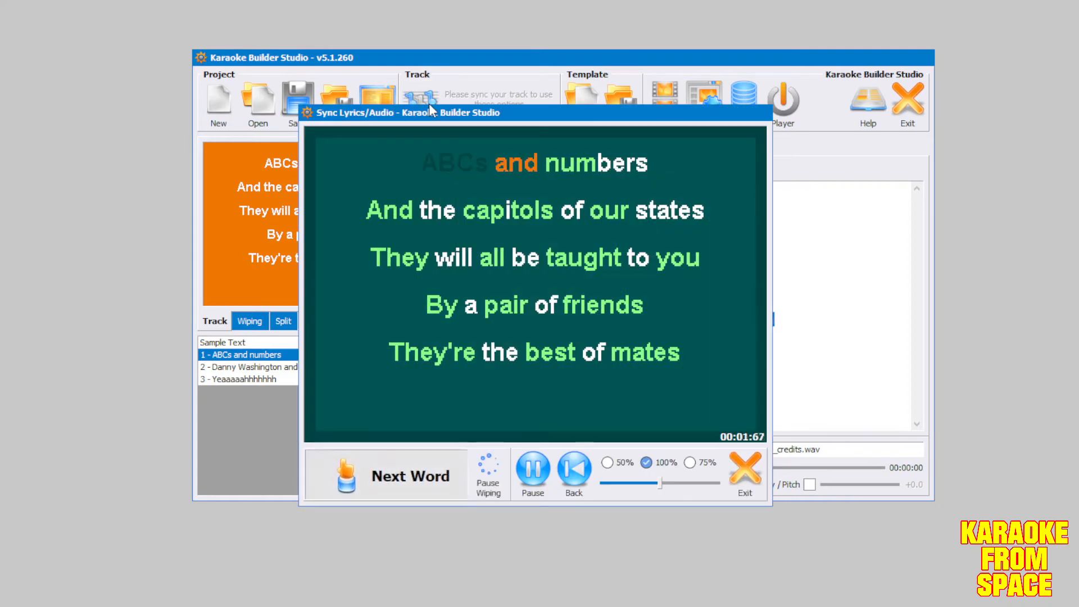
{"action": "key", "text": "space"}
{"action": "key", "text": "space"}
{"action": "key", "text": "space"}
{"action": "key", "text": "space"}
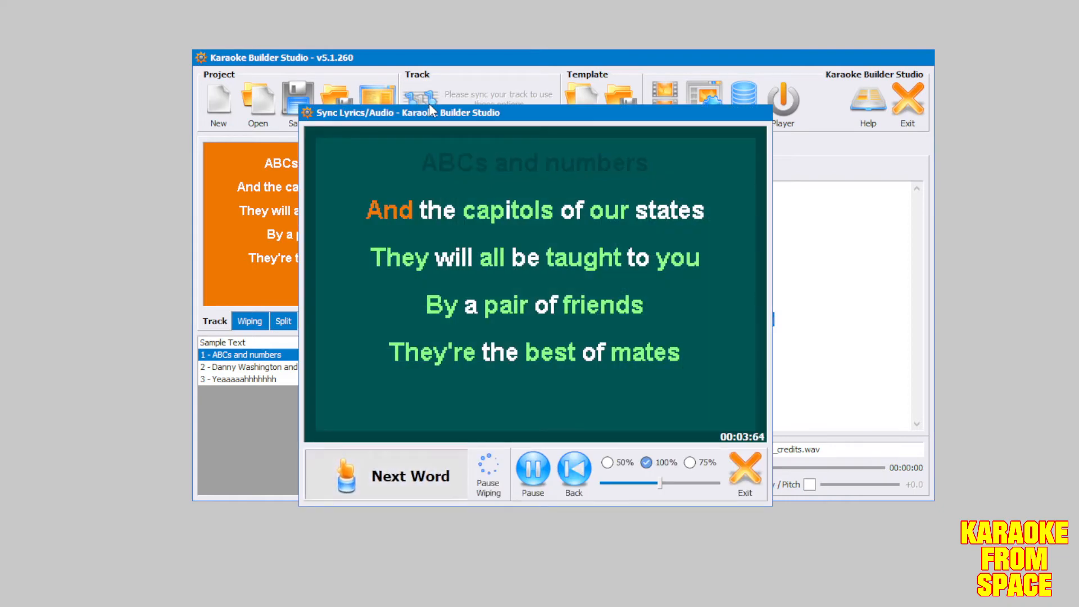
{"action": "key", "text": "space"}
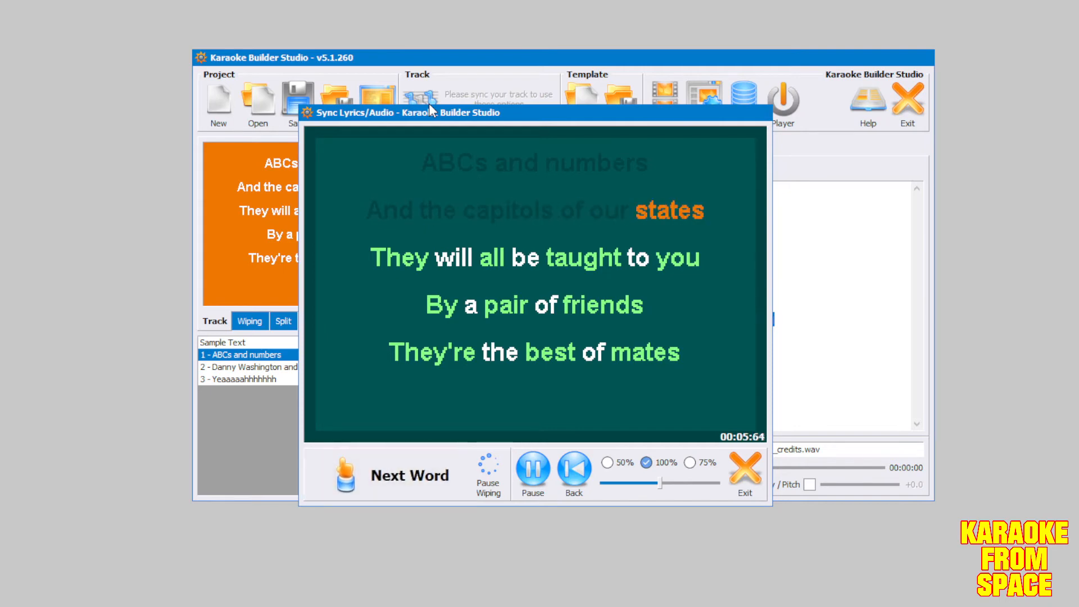
{"action": "key", "text": "space"}
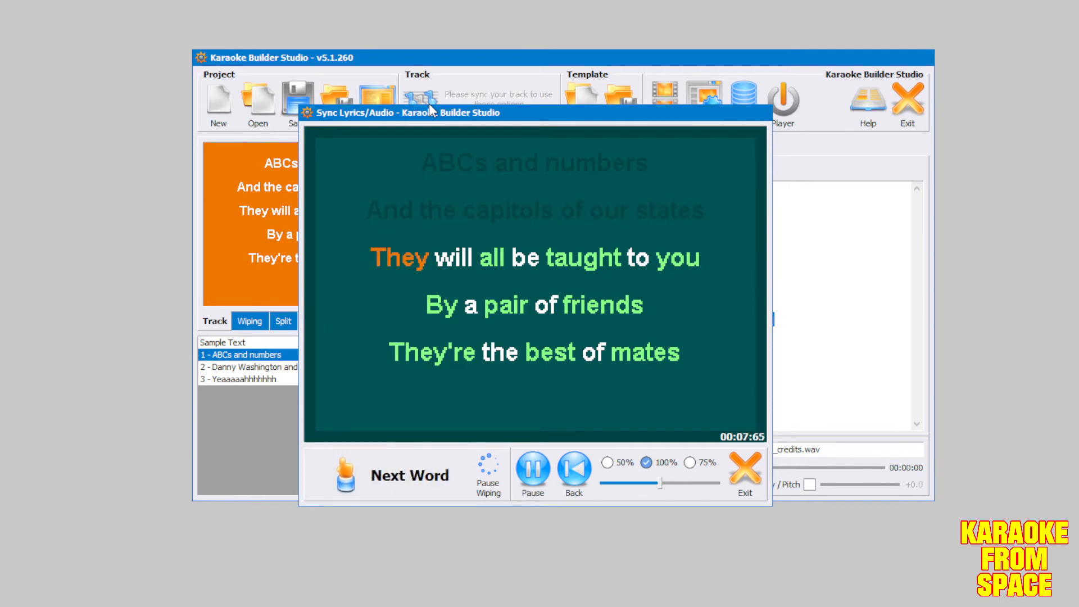
{"action": "key", "text": "space"}
{"action": "key", "text": "space"}
{"action": "key", "text": "space"}
{"action": "key", "text": "space"}
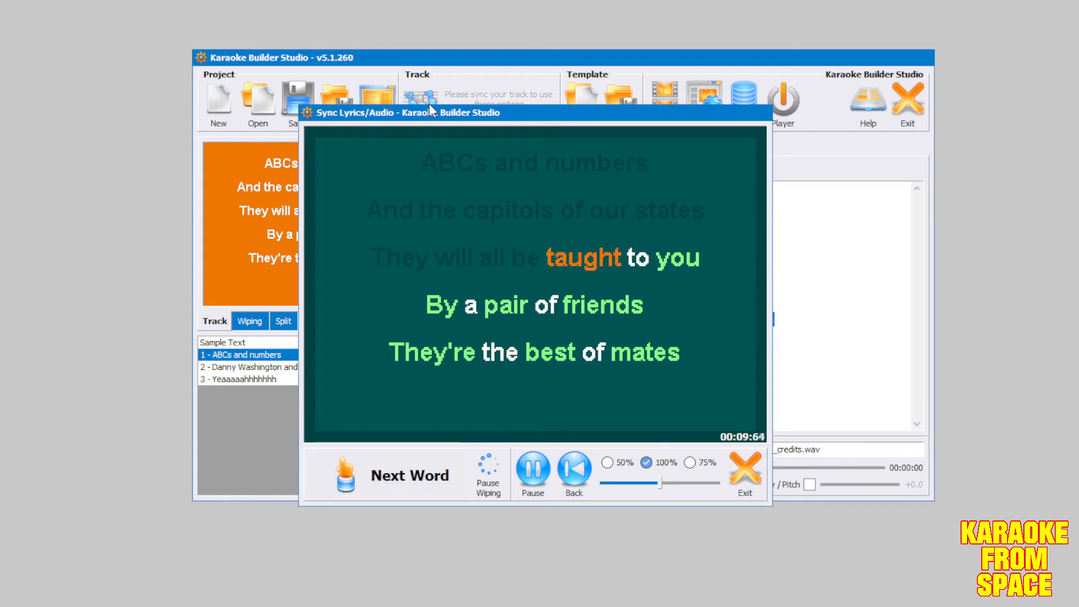
{"action": "key", "text": "space"}
{"action": "key", "text": "space"}
{"action": "key", "text": "space"}
{"action": "key", "text": "space"}
{"action": "key", "text": "space"}
{"action": "key", "text": "space"}
{"action": "key", "text": "space"}
{"action": "key", "text": "space"}
{"action": "key", "text": "space"}
{"action": "key", "text": "space"}
{"action": "key", "text": "space"}
{"action": "key", "text": "space"}
{"action": "key", "text": "space"}
{"action": "key", "text": "space"}
{"action": "key", "text": "space"}
Time each syllable of the second page, from "Danny Washington and" through "beg", and the single word on the last page
{"action": "key", "text": "space"}
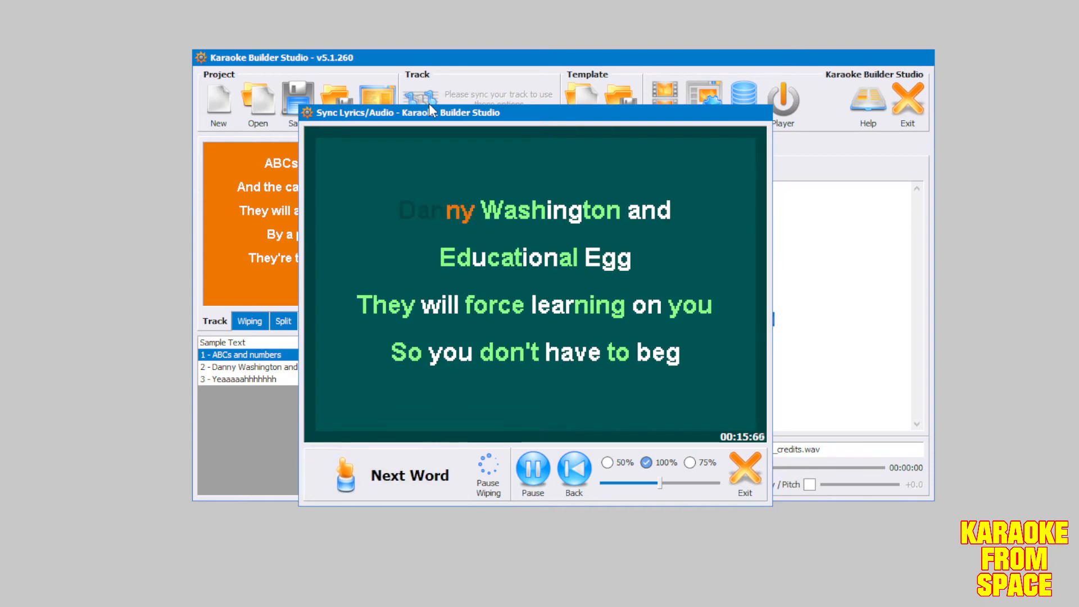
{"action": "key", "text": "space"}
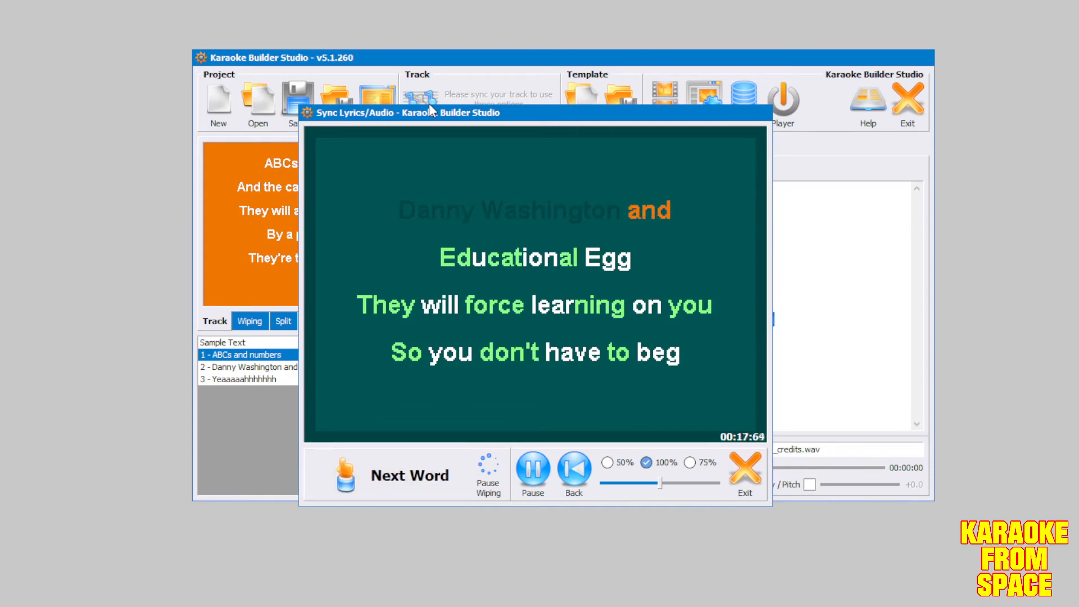
{"action": "key", "text": "space"}
{"action": "key", "text": "space"}
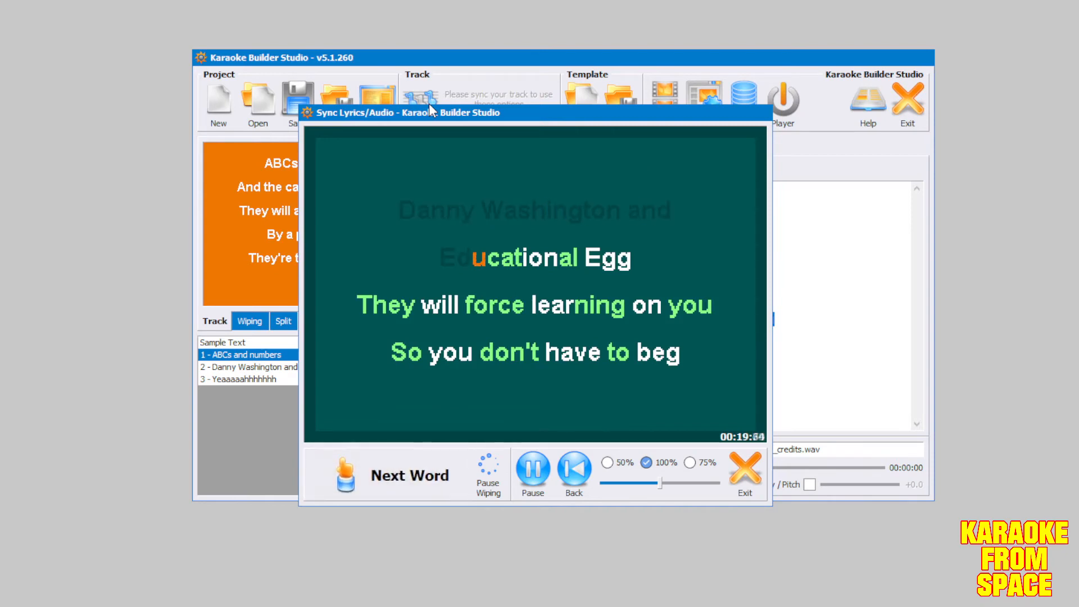
{"action": "key", "text": "space"}
{"action": "key", "text": "space"}
{"action": "key", "text": "space"}
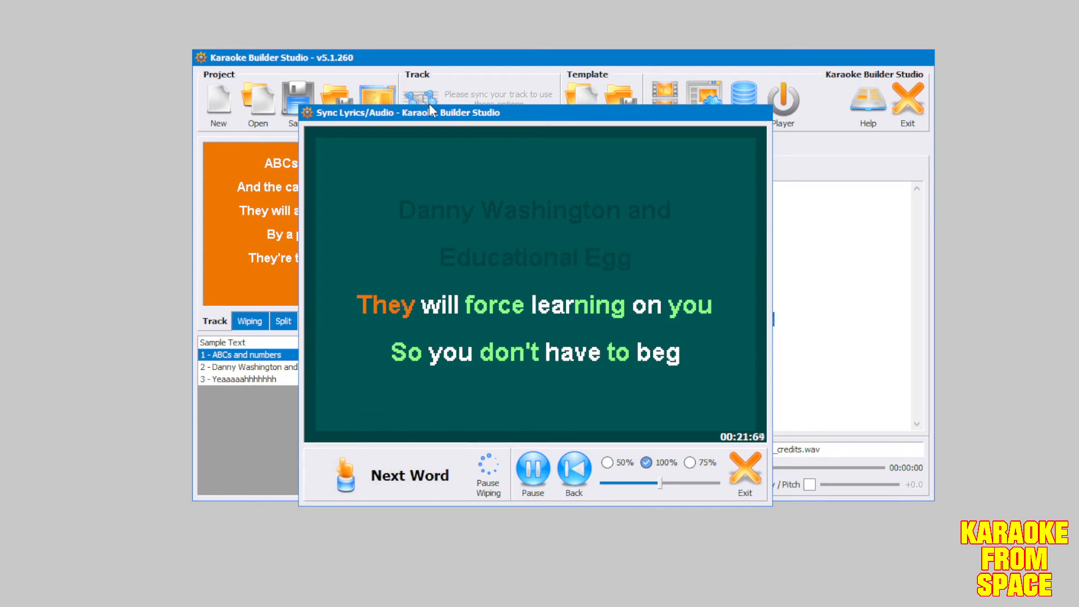
{"action": "key", "text": "space"}
{"action": "key", "text": "space"}
{"action": "key", "text": "space"}
{"action": "key", "text": "space"}
{"action": "key", "text": "space"}
{"action": "key", "text": "space"}
{"action": "key", "text": "space"}
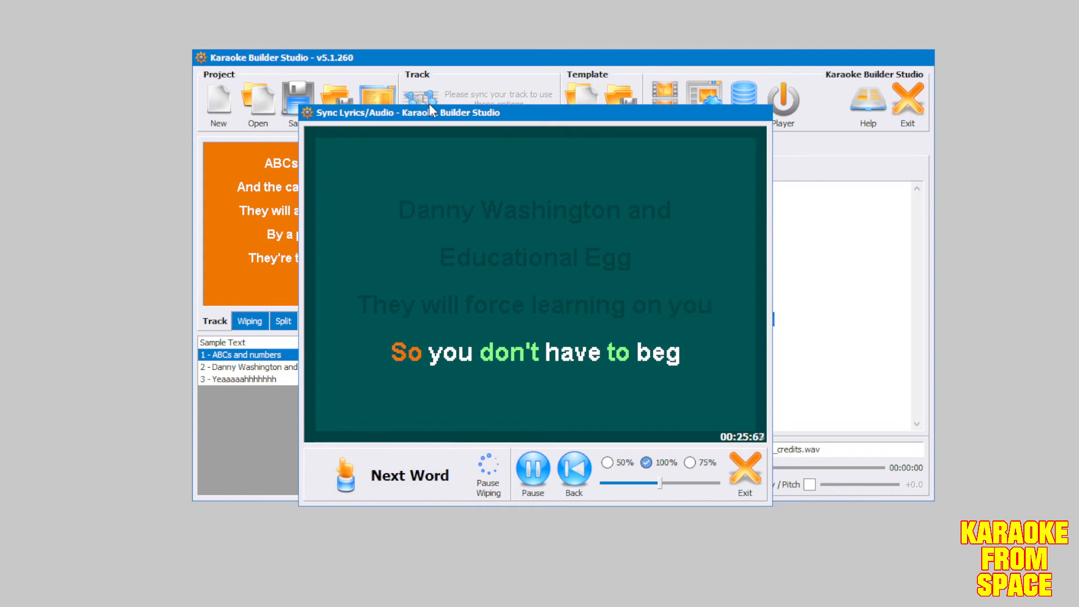
{"action": "key", "text": "space"}
{"action": "key", "text": "space"}
{"action": "key", "text": "space"}
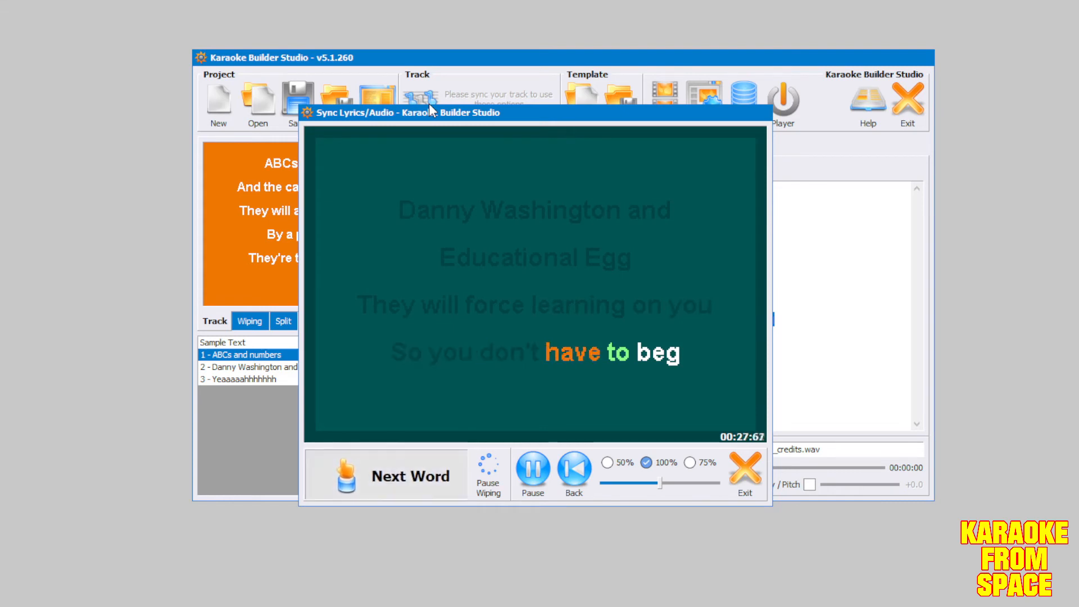
{"action": "key", "text": "space"}
{"action": "key", "text": "space"}
{"action": "key", "text": "space"}
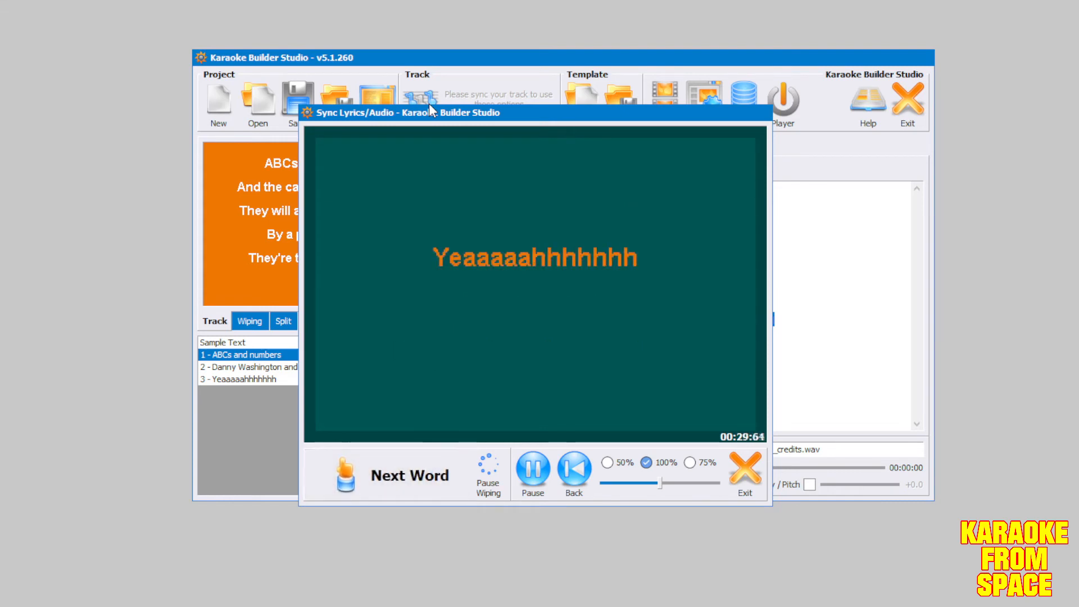
{"action": "key", "text": "space"}
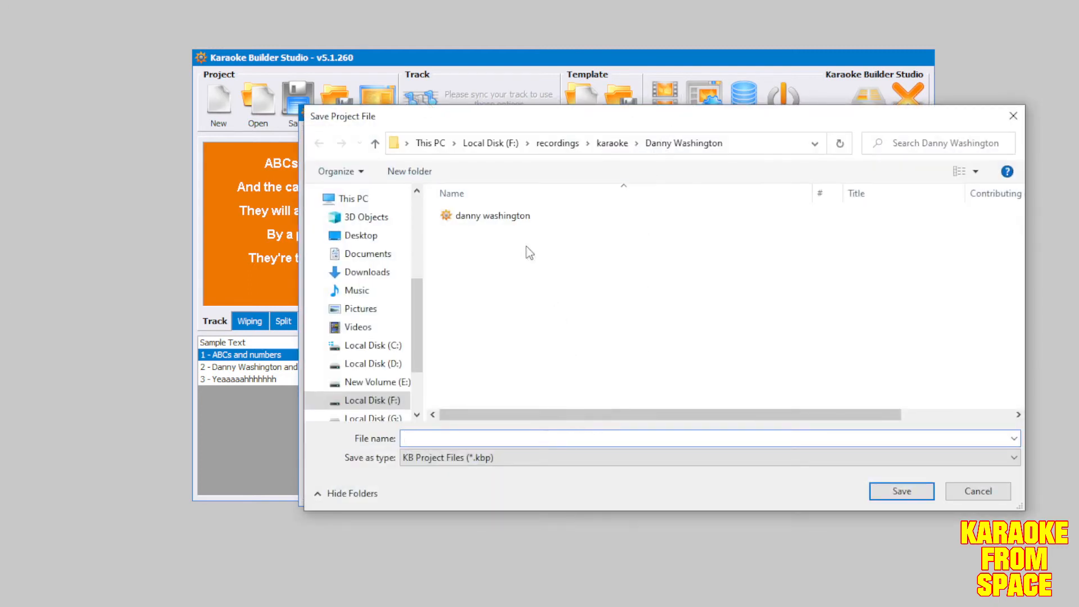
{"action": "left_click", "coordinate": [528, 220]}
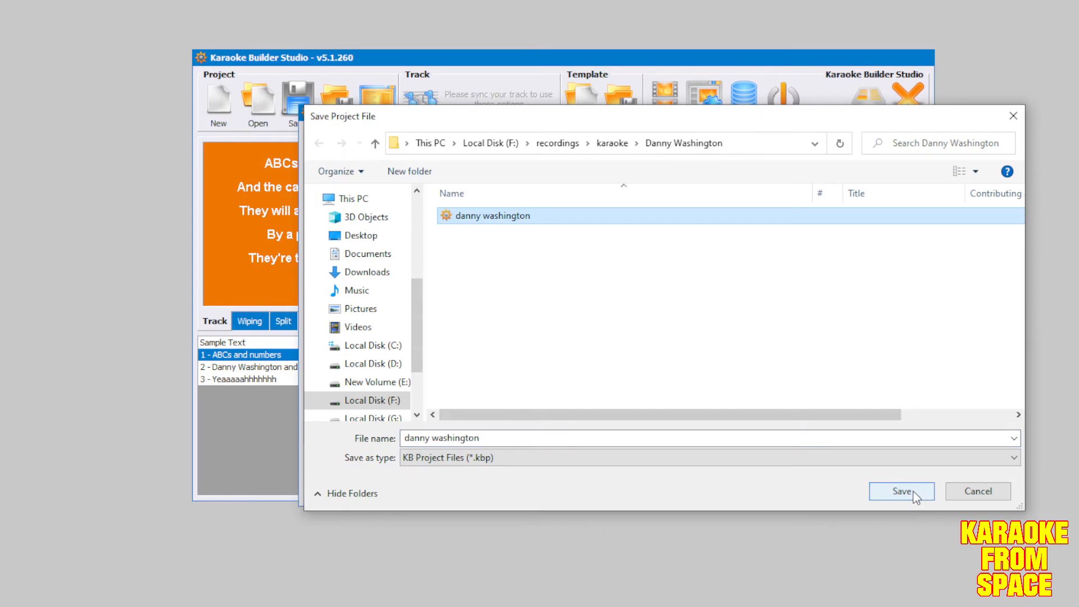
{"action": "left_click", "coordinate": [912, 494]}
{"action": "left_click", "coordinate": [579, 302]}
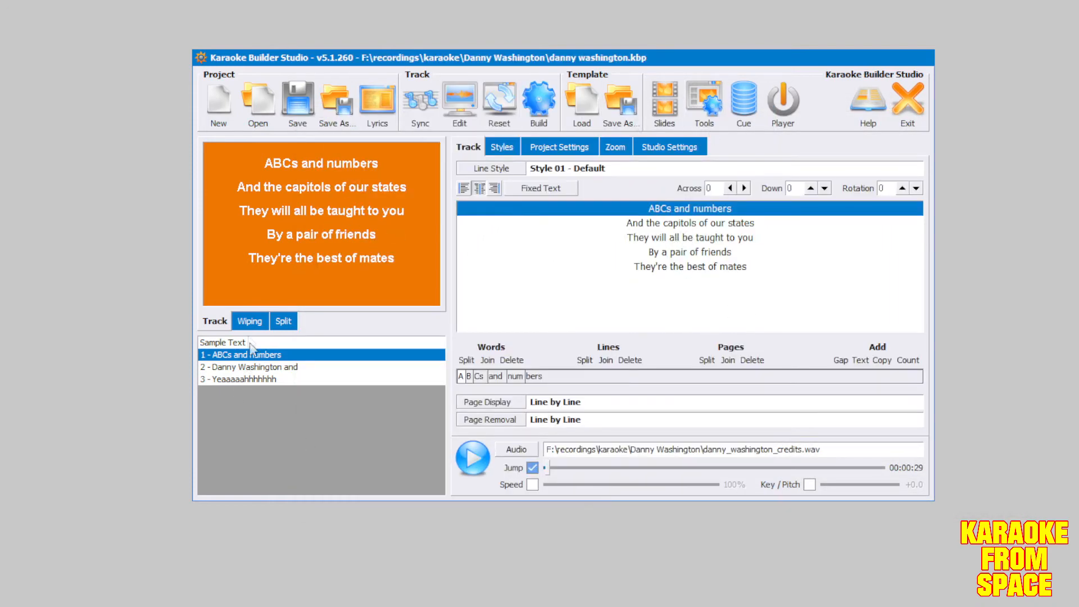
Examine the preview and word splits of the three synced lyric pages by switching between them
{"action": "left_click", "coordinate": [252, 366]}
{"action": "left_click", "coordinate": [252, 379]}
{"action": "left_click", "coordinate": [259, 366]}
{"action": "left_click", "coordinate": [259, 355]}
{"action": "left_click", "coordinate": [260, 367]}
{"action": "left_click", "coordinate": [262, 379]}
{"action": "left_click", "coordinate": [261, 366]}
{"action": "left_click", "coordinate": [261, 354]}
{"action": "left_click", "coordinate": [263, 380]}
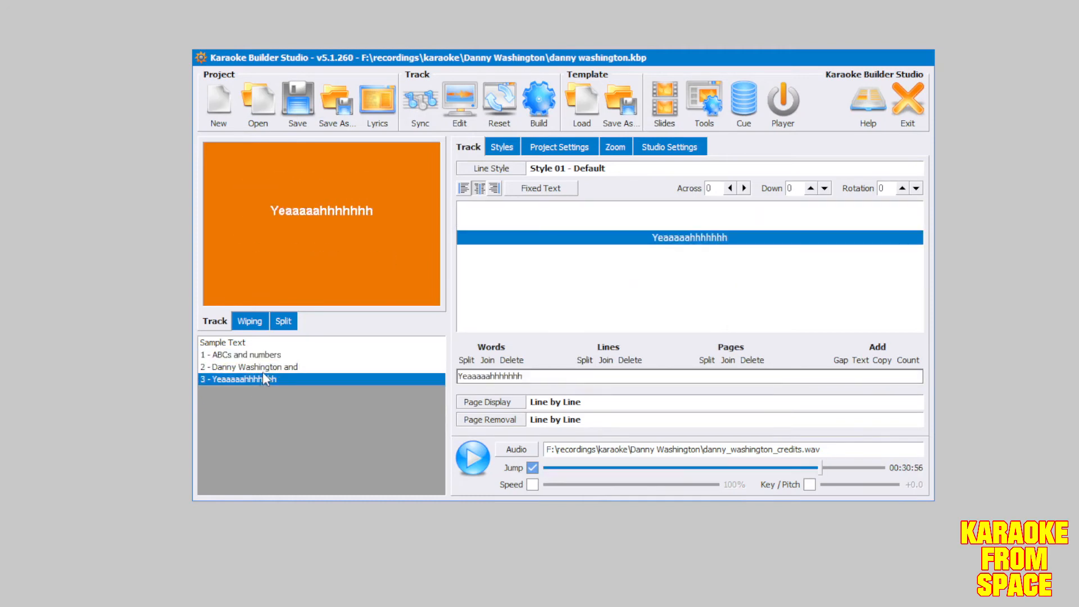
{"action": "left_click", "coordinate": [264, 366]}
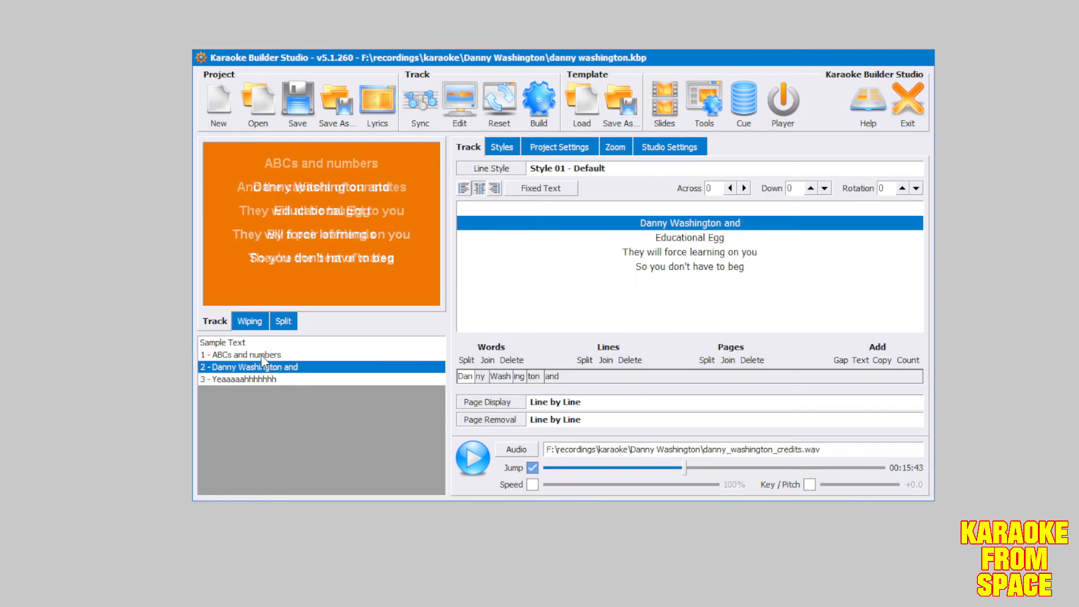
{"action": "left_click", "coordinate": [261, 355]}
{"action": "left_click", "coordinate": [266, 367]}
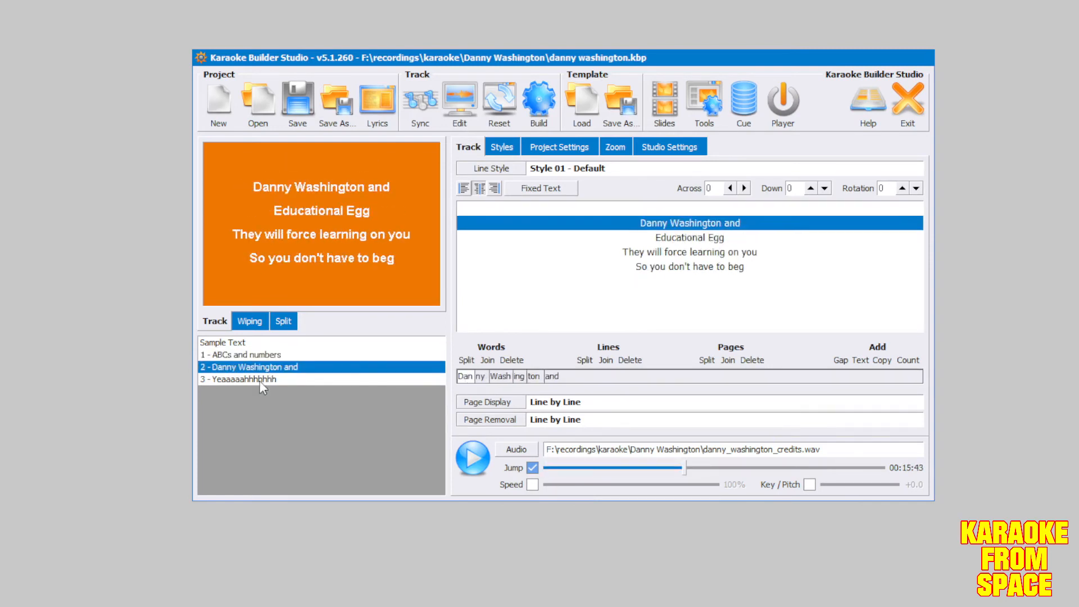
{"action": "left_click", "coordinate": [266, 379]}
{"action": "left_click", "coordinate": [267, 355]}
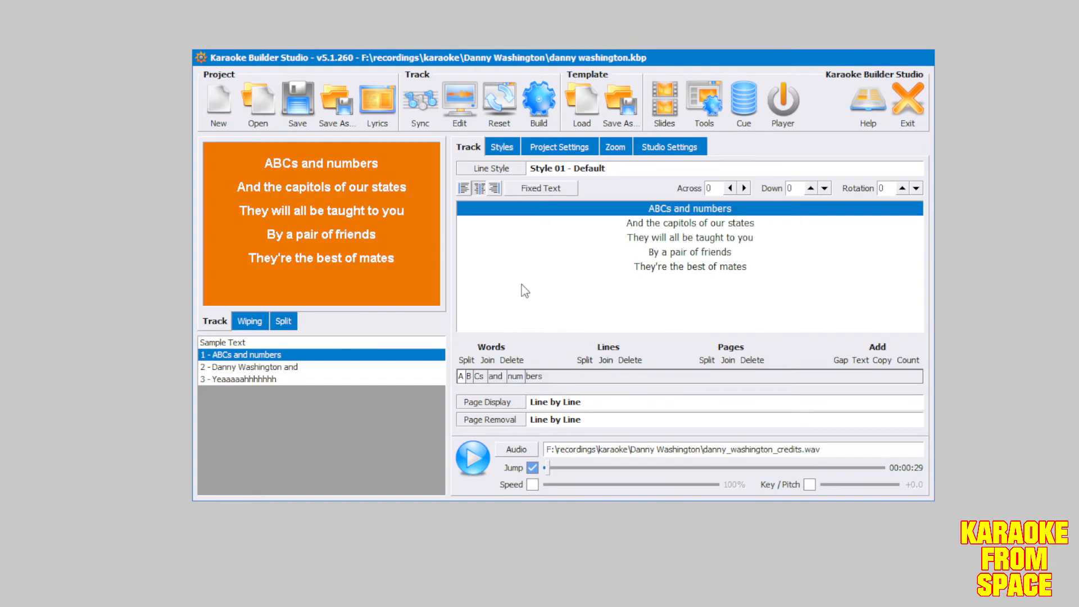
{"action": "left_click", "coordinate": [288, 368]}
Try line style 05 - BREAK on the third page's lyric line and return it to 01 - Default
{"action": "left_click", "coordinate": [274, 380]}
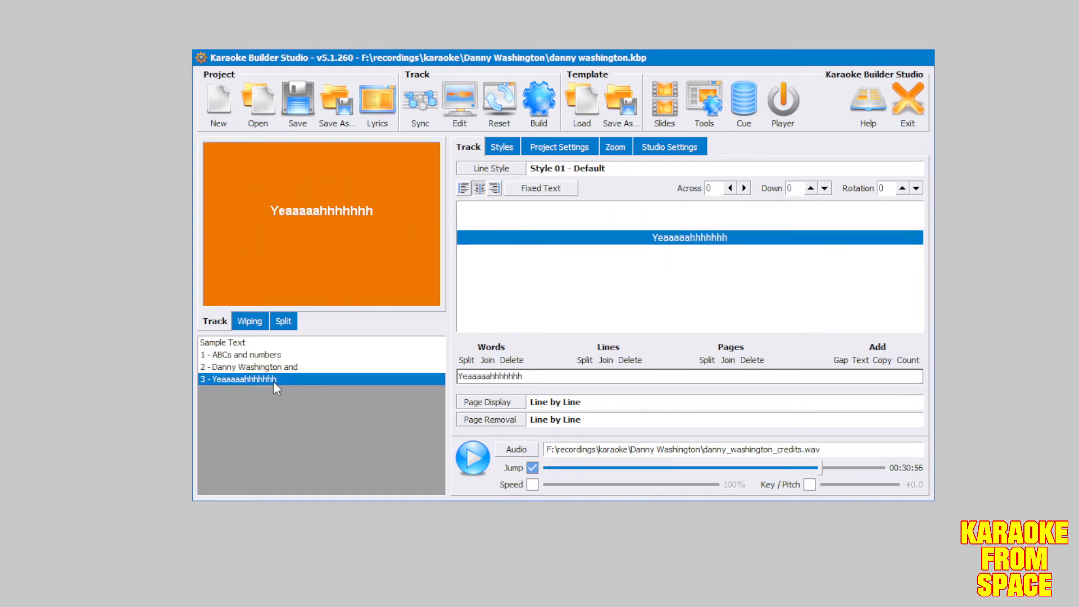
{"action": "left_click", "coordinate": [503, 170]}
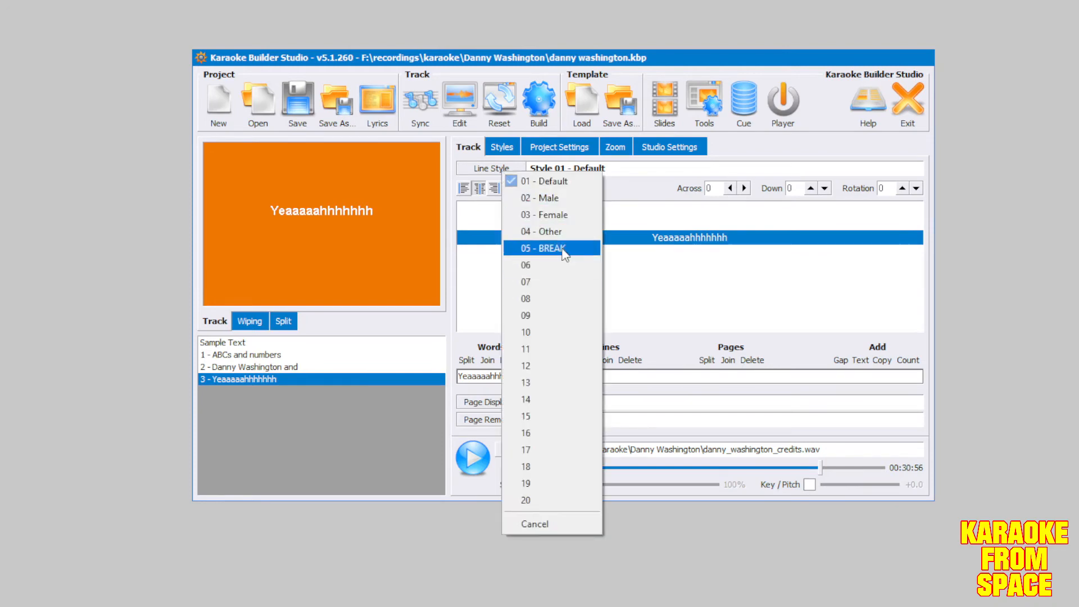
{"action": "left_click", "coordinate": [562, 250]}
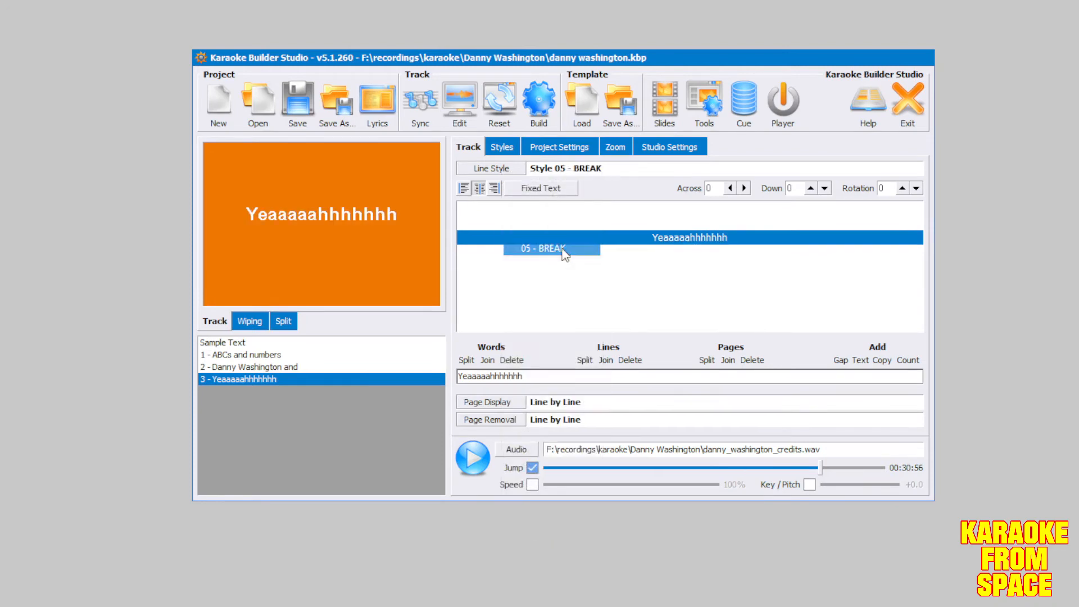
{"action": "left_click", "coordinate": [492, 169]}
{"action": "left_click", "coordinate": [520, 109]}
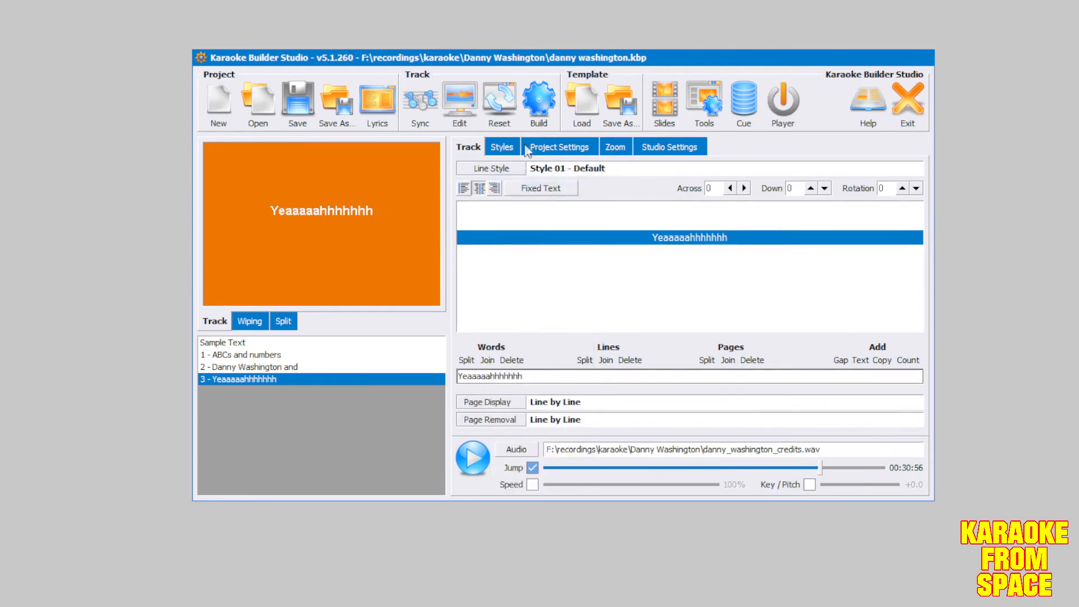
Compare the font and colour settings of the BREAK style with those of the Default style
{"action": "left_click", "coordinate": [512, 148]}
{"action": "left_click", "coordinate": [497, 218]}
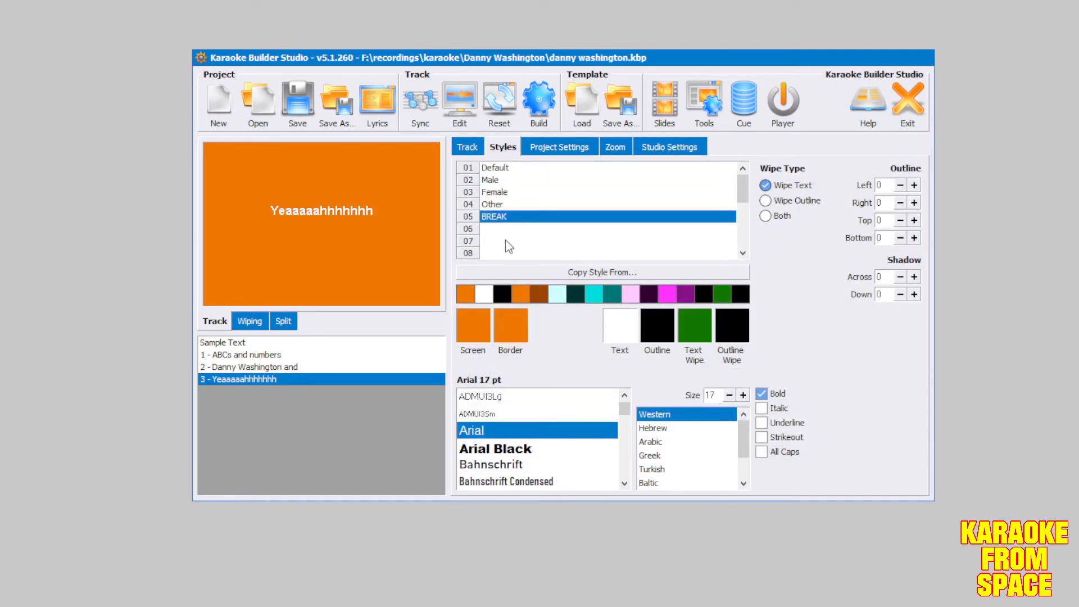
{"action": "left_click", "coordinate": [514, 167]}
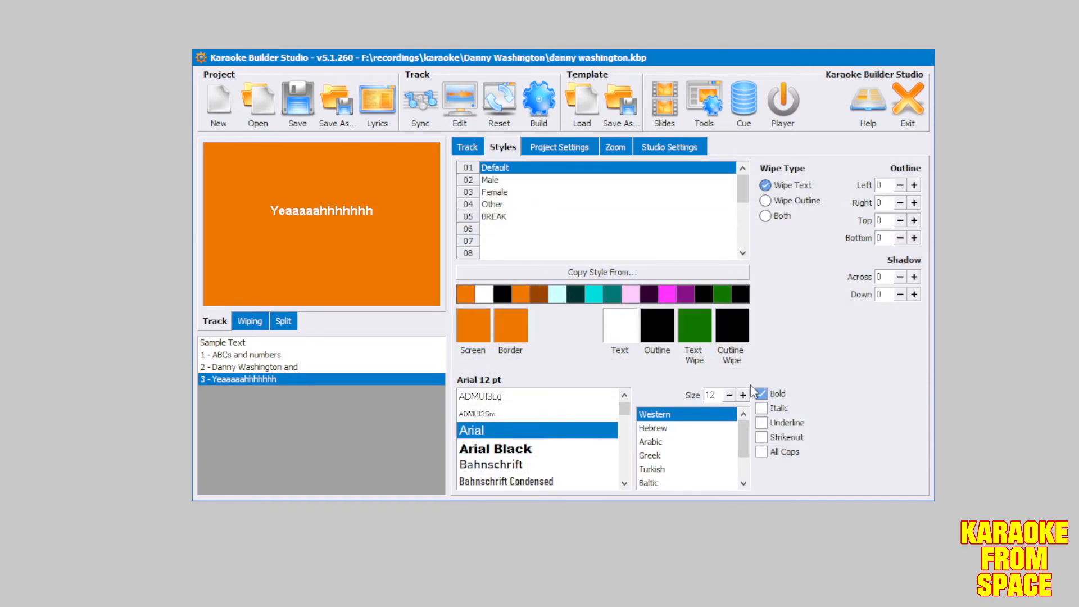
{"action": "left_click", "coordinate": [468, 149]}
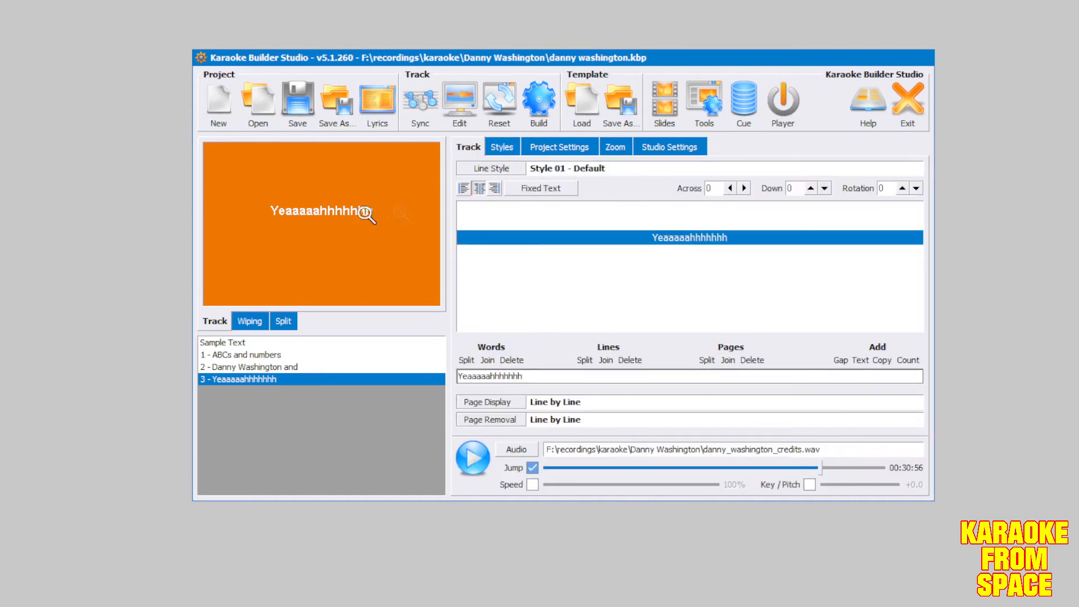
Select the "ABCs and numbers" page and open the track's timing editor
{"action": "left_click", "coordinate": [277, 355]}
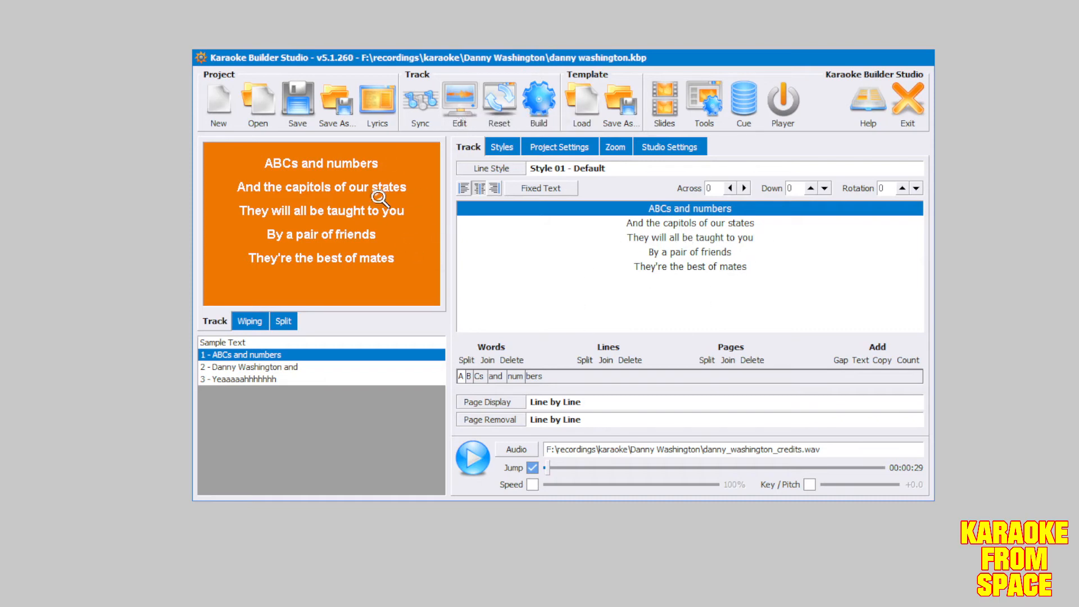
{"action": "left_click", "coordinate": [298, 378]}
{"action": "left_click", "coordinate": [304, 354]}
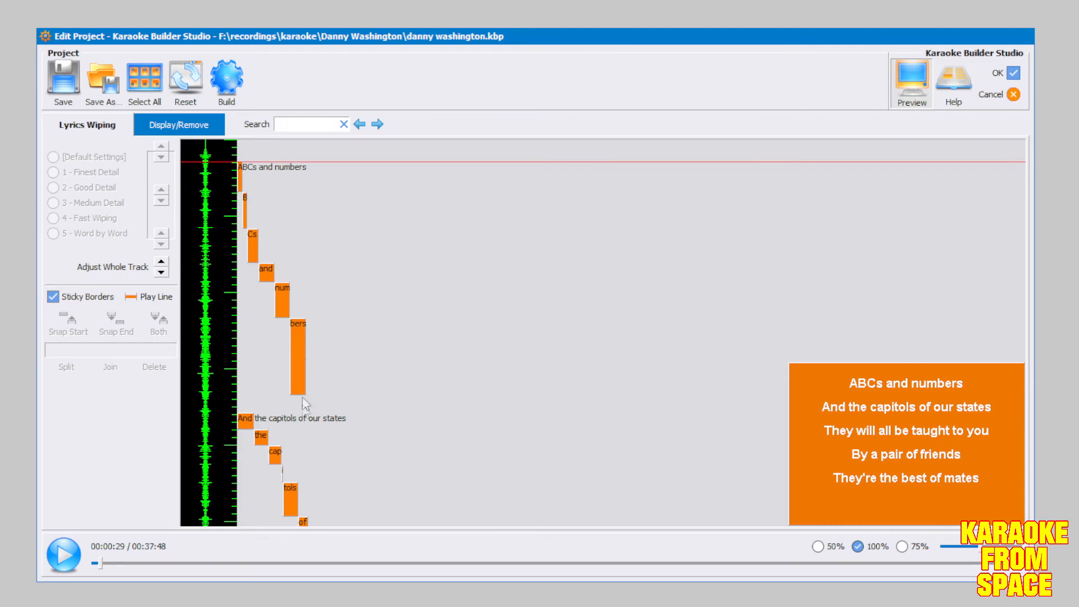
Examine the first page's syllable blocks along the timeline and play the opening line to check its wipe timing
{"action": "scroll", "coordinate": [332, 416], "scroll_direction": "down", "scroll_amount": 2}
{"action": "scroll", "coordinate": [392, 368], "scroll_direction": "down", "scroll_amount": 5}
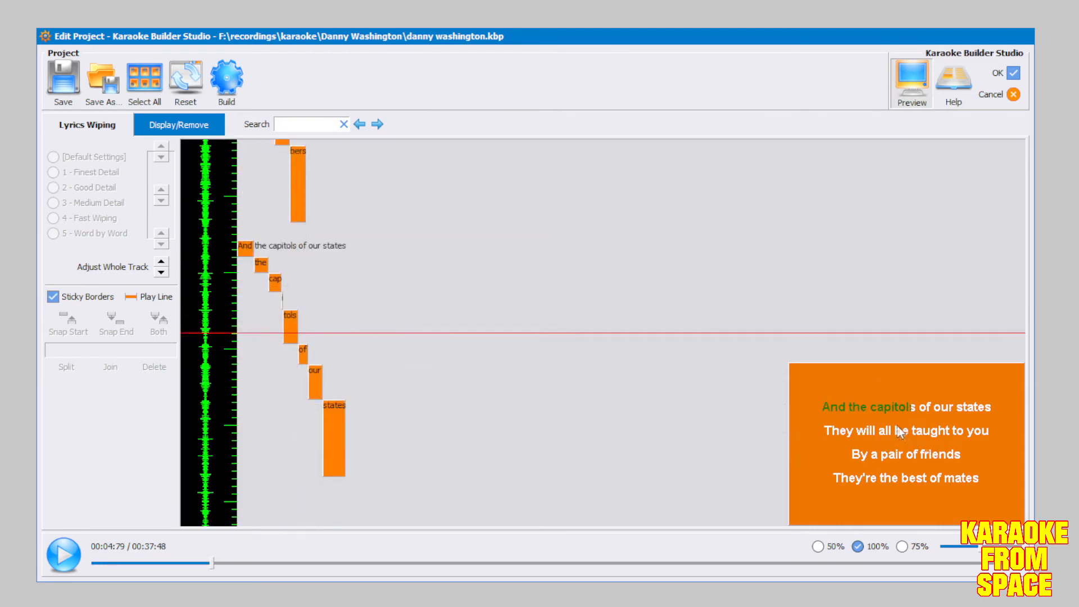
{"action": "scroll", "coordinate": [900, 421], "scroll_direction": "down", "scroll_amount": 2}
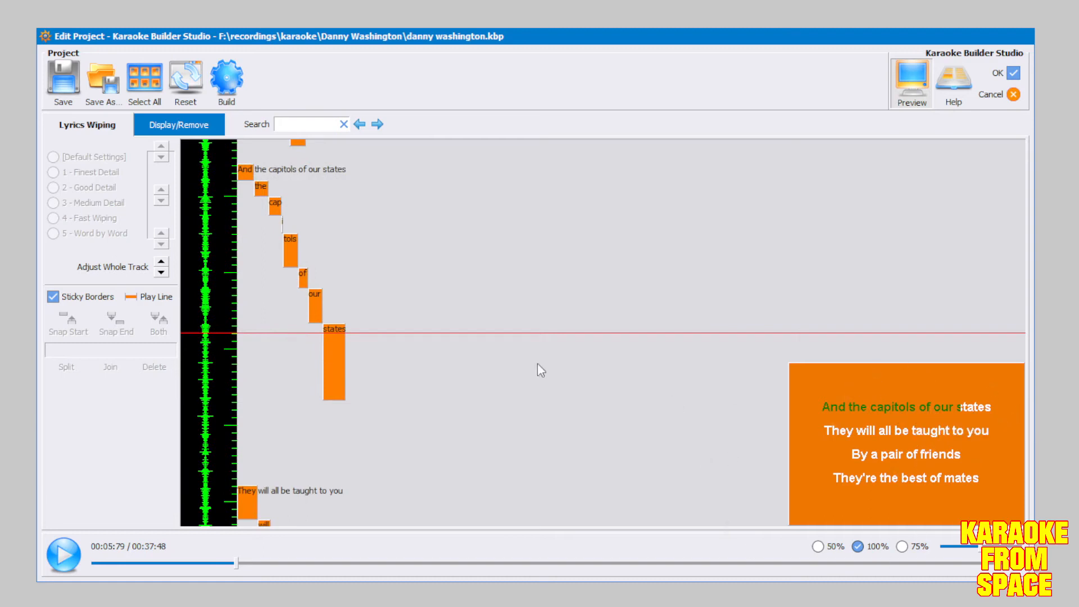
{"action": "scroll", "coordinate": [563, 365], "scroll_direction": "down", "scroll_amount": 8}
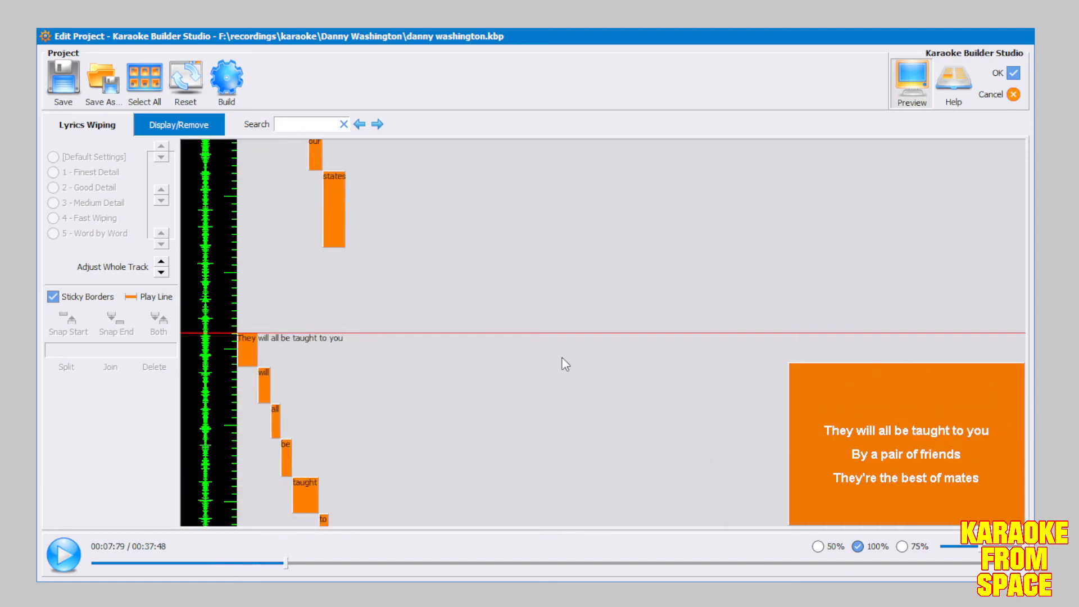
{"action": "scroll", "coordinate": [564, 365], "scroll_direction": "down", "scroll_amount": 1}
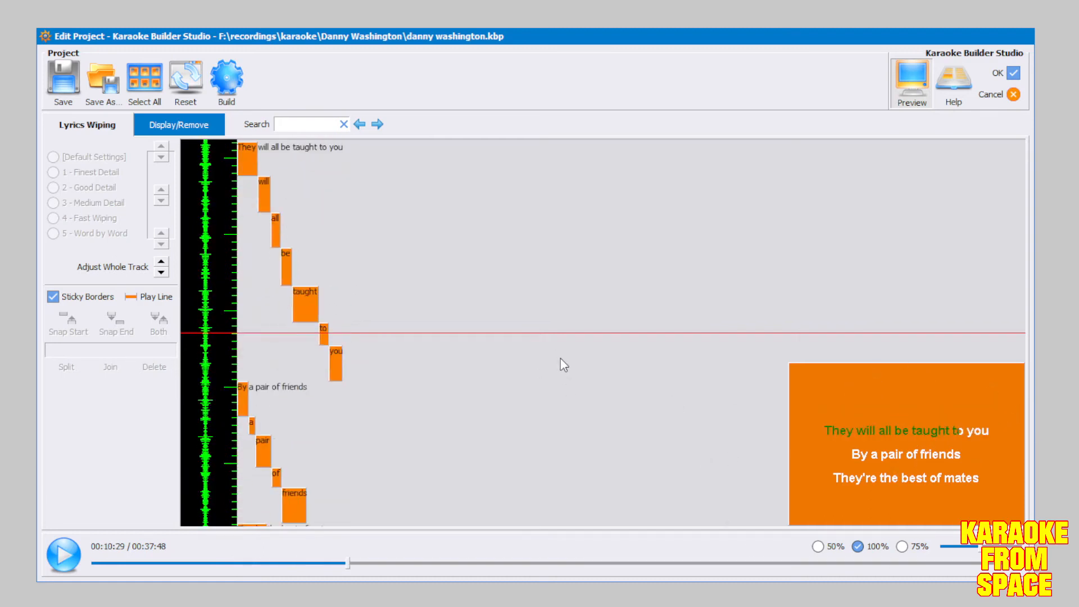
{"action": "scroll", "coordinate": [562, 350], "scroll_direction": "up", "scroll_amount": 20}
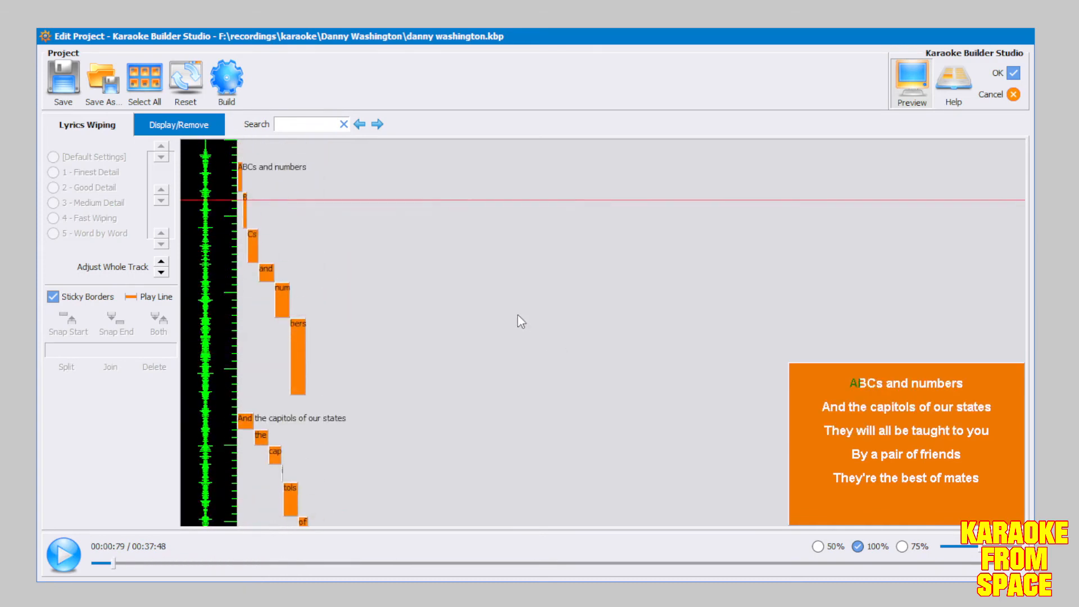
{"action": "key", "text": "space"}
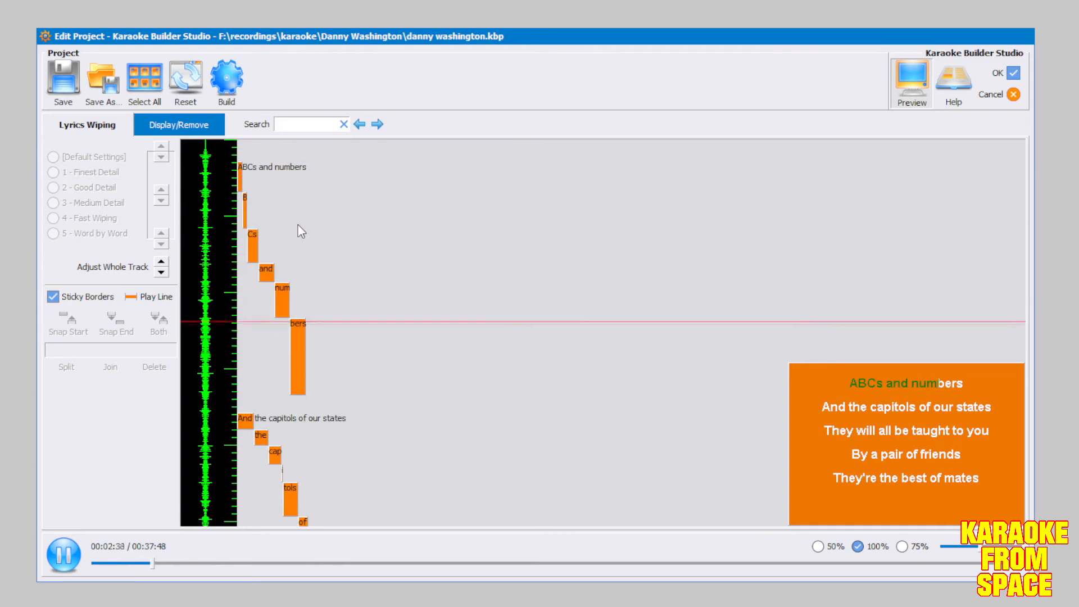
{"action": "scroll", "coordinate": [297, 223], "scroll_direction": "up", "scroll_amount": 3}
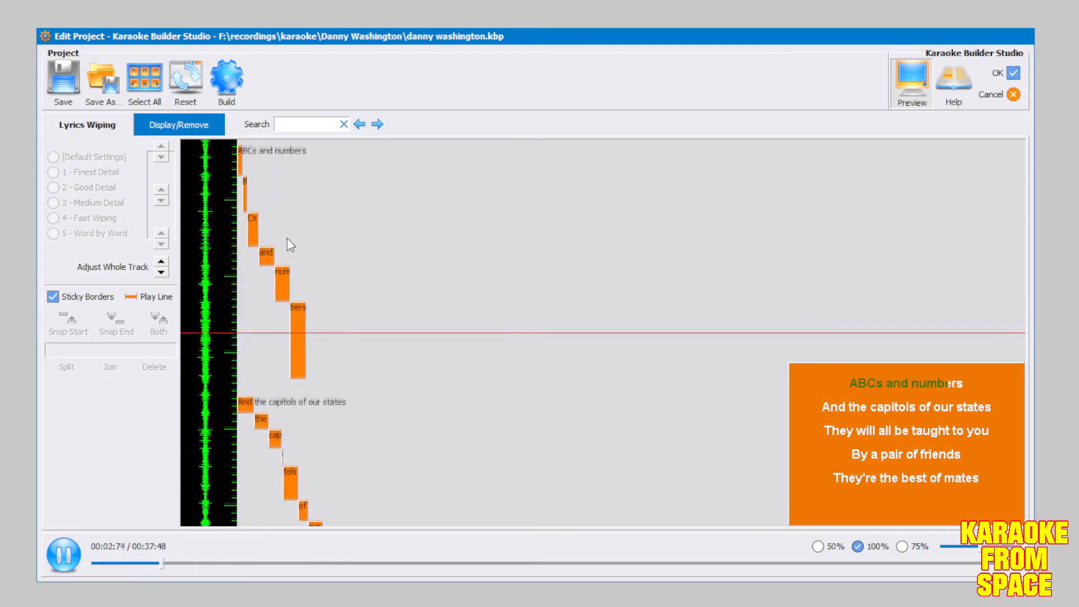
{"action": "key", "text": "space"}
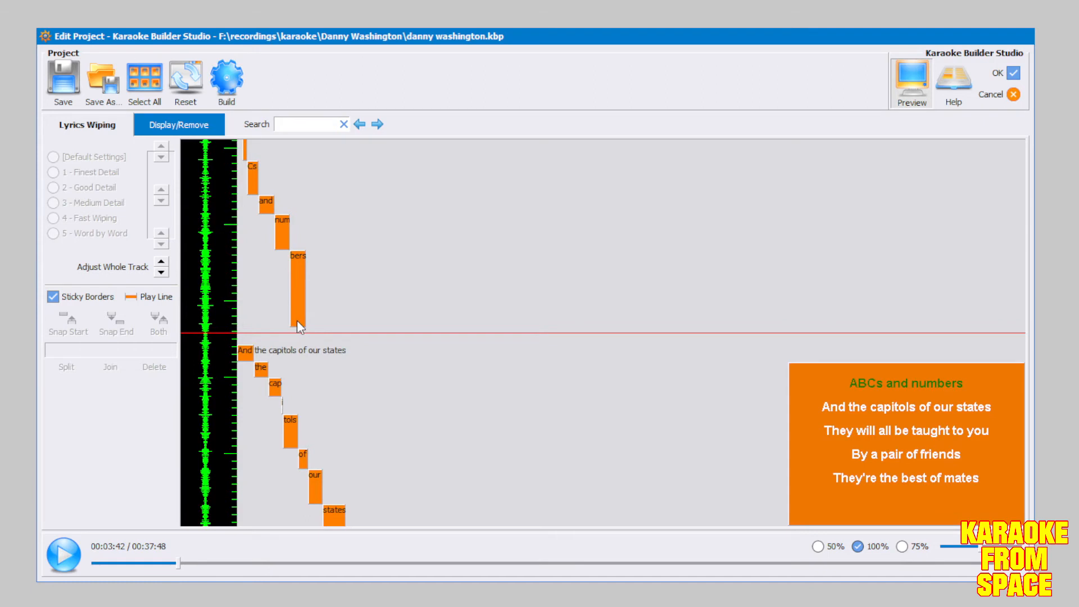
Extend the end of the "bers" syllable slightly and step through the first line around it
{"action": "right_click", "coordinate": [298, 324]}
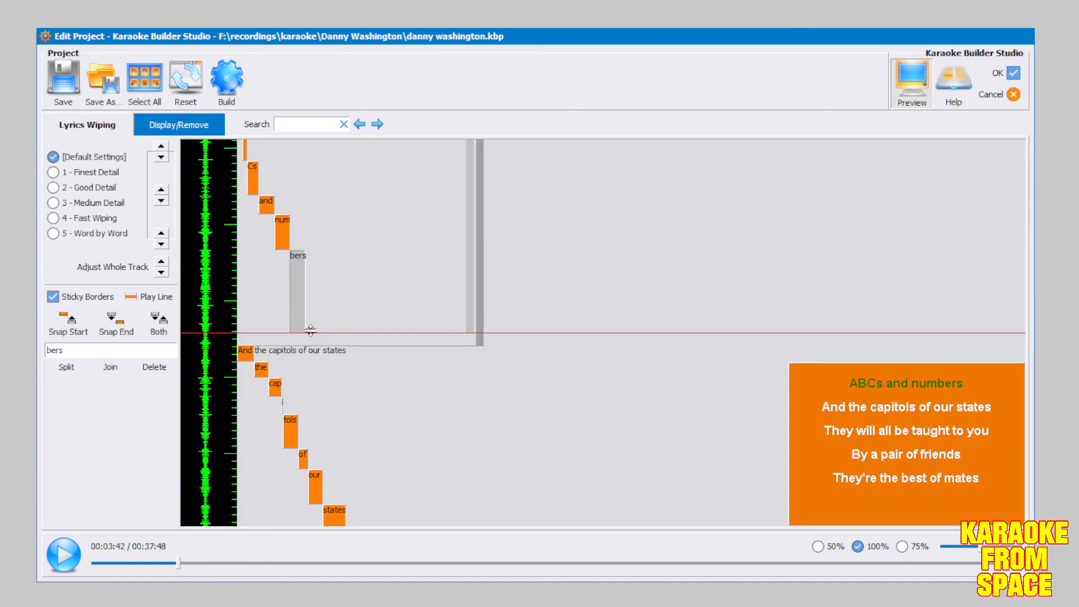
{"action": "left_click_drag", "start_coordinate": [298, 329], "coordinate": [333, 330]}
{"action": "scroll", "coordinate": [278, 306], "scroll_direction": "up", "scroll_amount": 6}
{"action": "scroll", "coordinate": [253, 208], "scroll_direction": "down", "scroll_amount": 3}
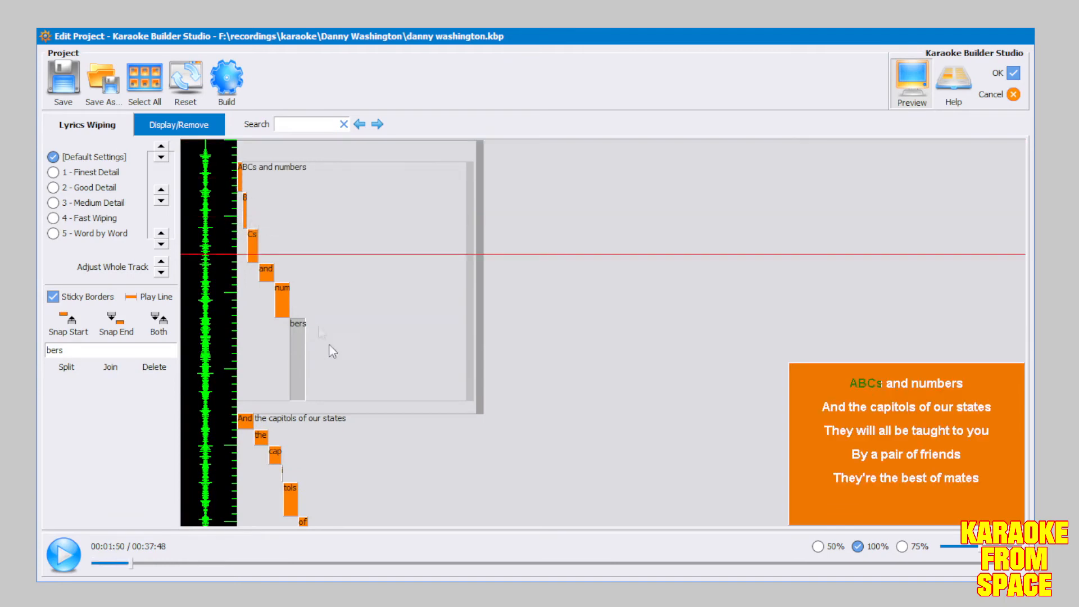
{"action": "scroll", "coordinate": [303, 363], "scroll_direction": "down", "scroll_amount": 2}
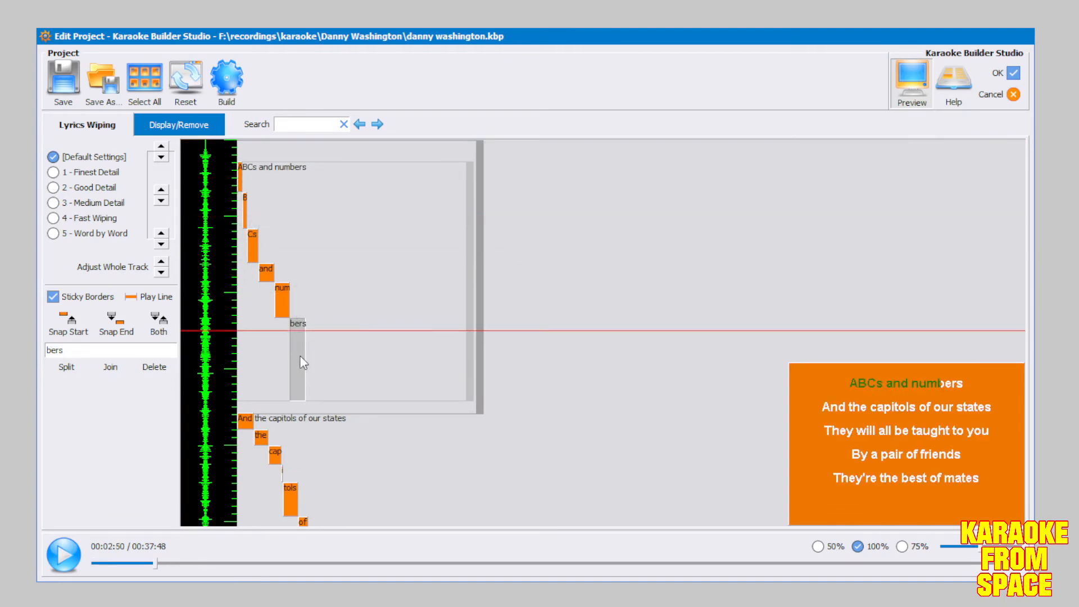
{"action": "scroll", "coordinate": [299, 387], "scroll_direction": "down", "scroll_amount": 1}
{"action": "left_click_drag", "start_coordinate": [301, 365], "coordinate": [337, 361]}
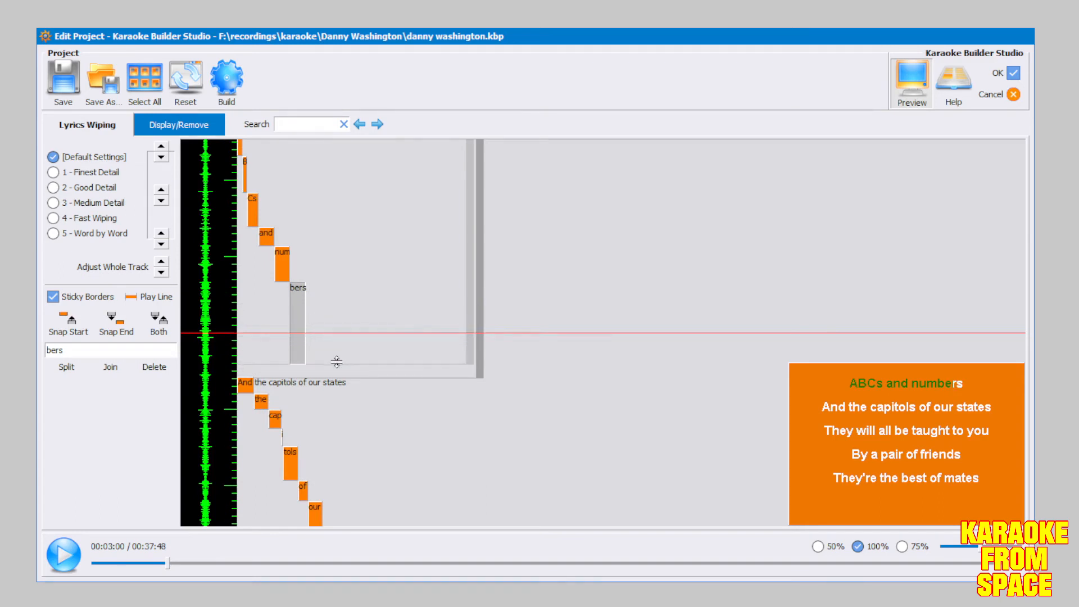
{"action": "scroll", "coordinate": [338, 306], "scroll_direction": "up", "scroll_amount": 1}
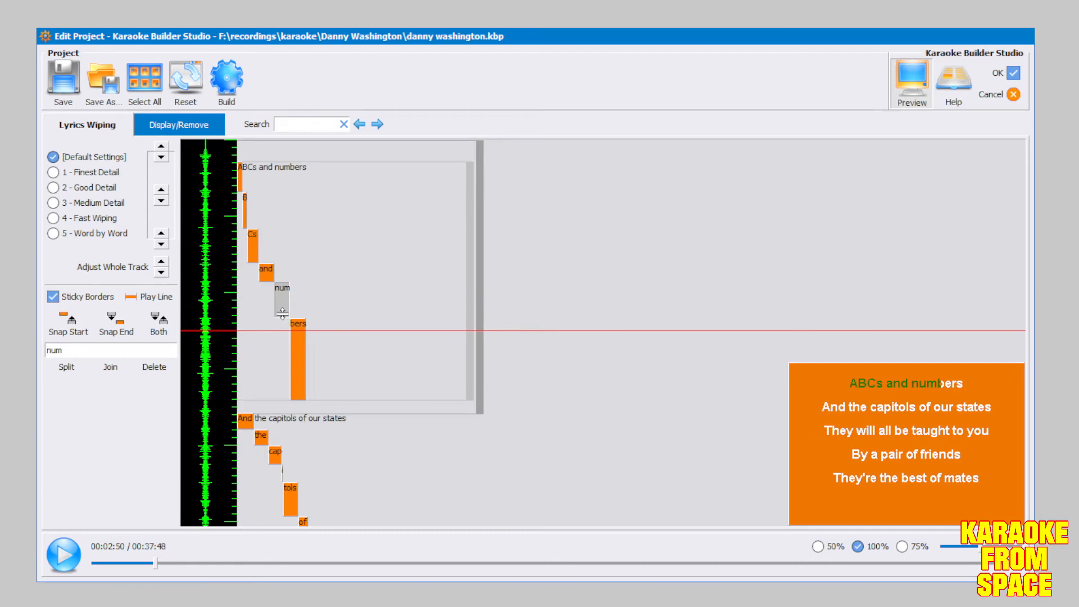
Lengthen the "num" syllable so it ends later, with "bers" starting right after it, and fine-tune the start of "num"
{"action": "left_click_drag", "start_coordinate": [282, 311], "coordinate": [330, 340]}
{"action": "left_click_drag", "start_coordinate": [283, 287], "coordinate": [278, 320]}
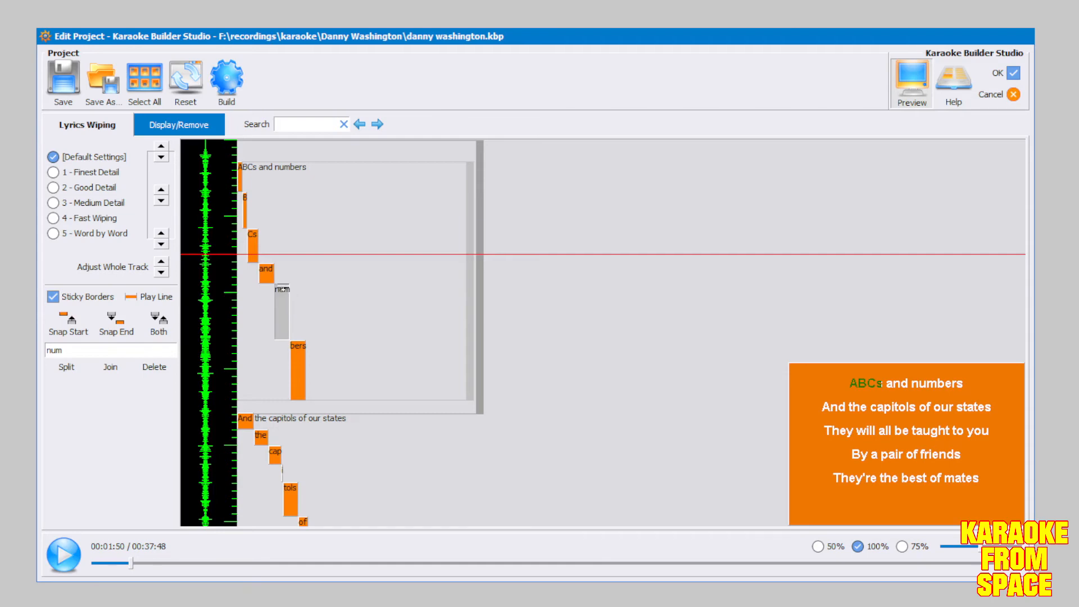
{"action": "left_click_drag", "start_coordinate": [282, 288], "coordinate": [300, 306]}
{"action": "left_click_drag", "start_coordinate": [301, 318], "coordinate": [303, 294]}
{"action": "left_click_drag", "start_coordinate": [287, 336], "coordinate": [311, 336]}
{"action": "scroll", "coordinate": [310, 320], "scroll_direction": "up", "scroll_amount": 1}
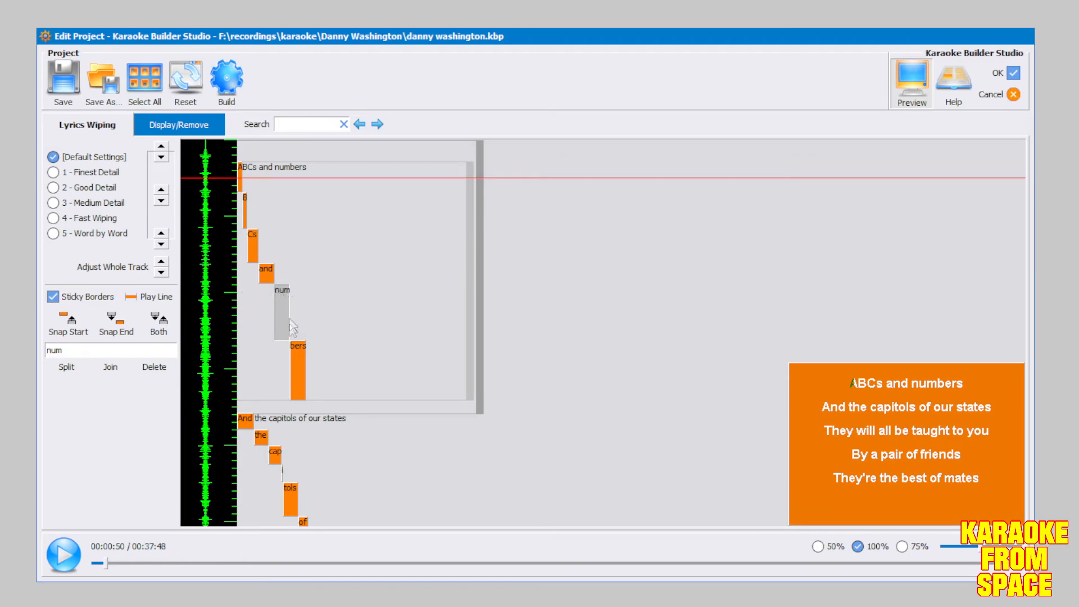
Try overlapping the wipes by starting "num" before "and", and the second line's "And" while "num" is still wiping
{"action": "left_click_drag", "start_coordinate": [284, 284], "coordinate": [310, 226]}
{"action": "left_click", "coordinate": [246, 416]}
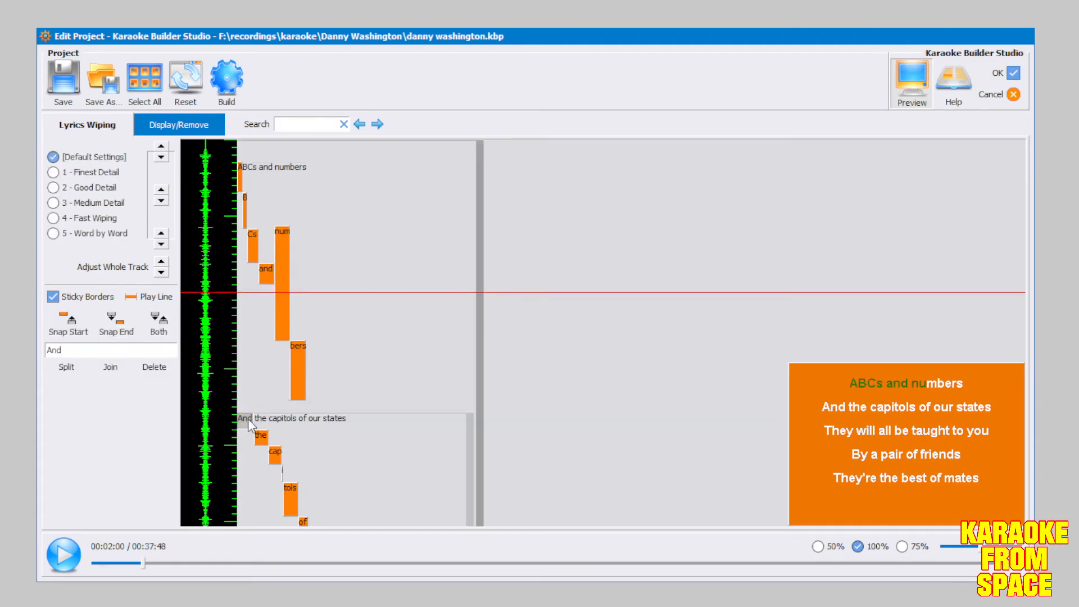
{"action": "left_click_drag", "start_coordinate": [246, 415], "coordinate": [427, 274]}
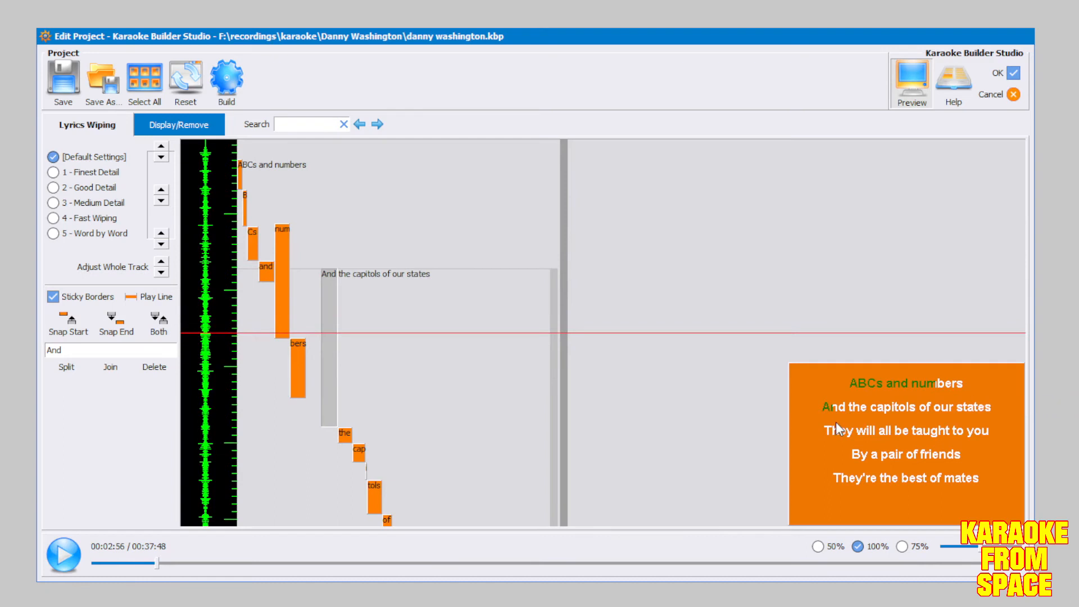
{"action": "left_click", "coordinate": [428, 359]}
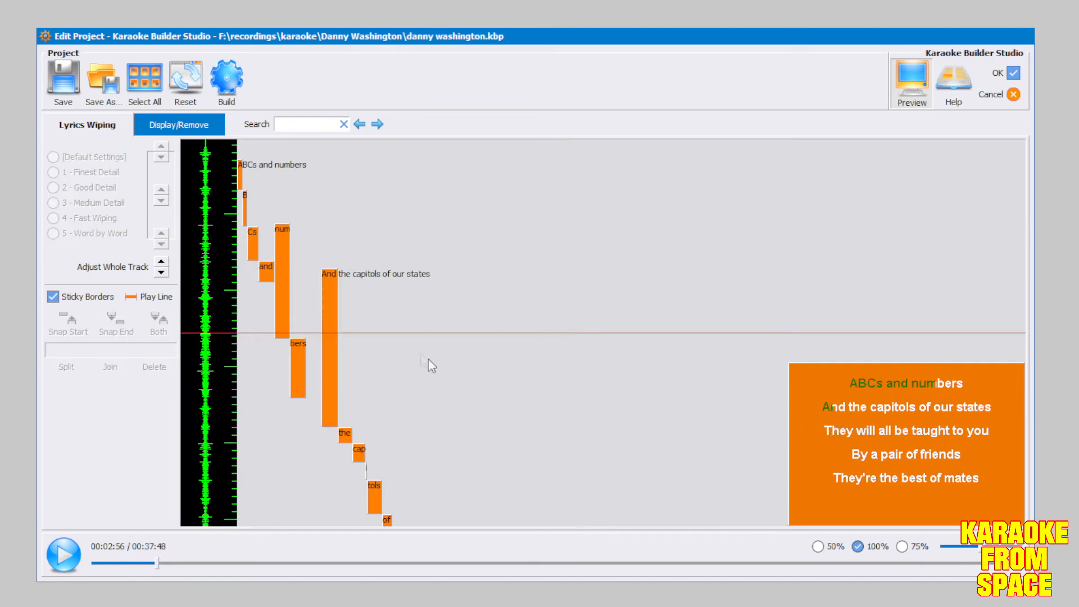
Move the starts of "And" and "num" back to just after the syllables that precede them
{"action": "left_click", "coordinate": [334, 274]}
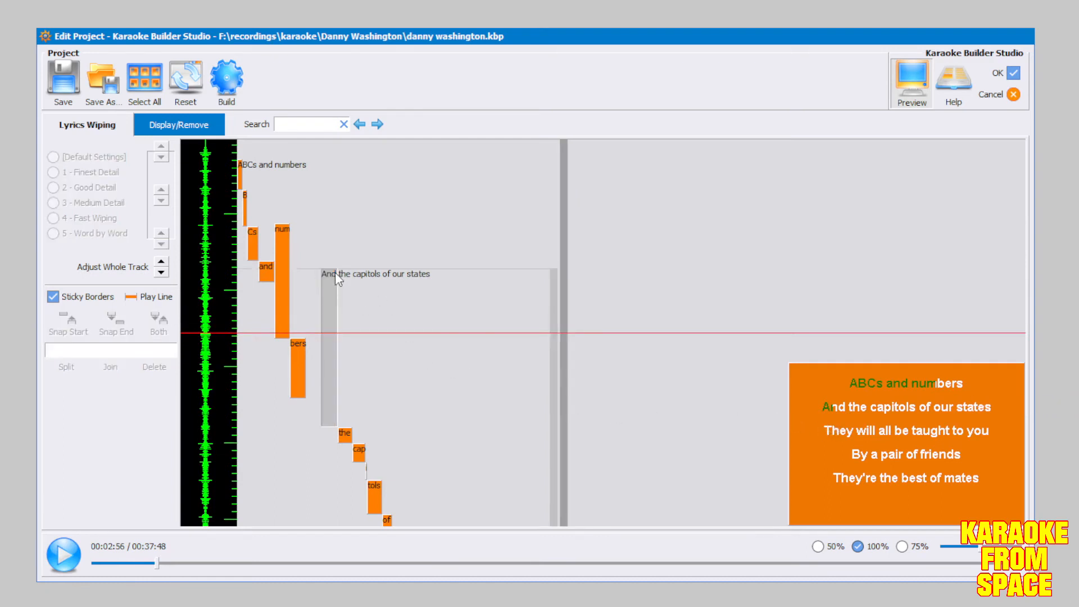
{"action": "left_click_drag", "start_coordinate": [334, 274], "coordinate": [347, 406]}
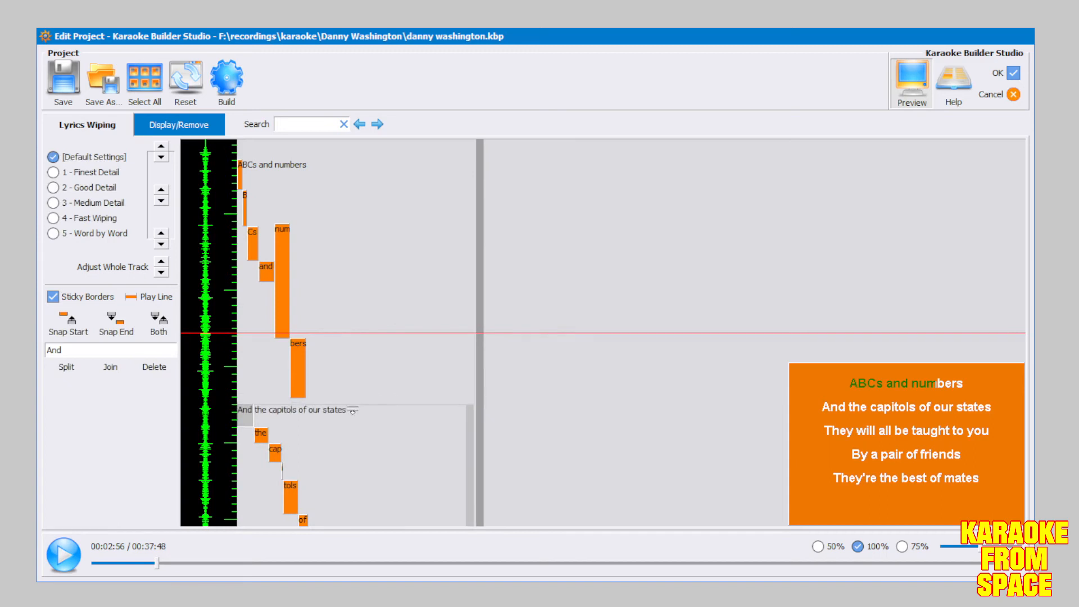
{"action": "left_click_drag", "start_coordinate": [284, 226], "coordinate": [312, 289]}
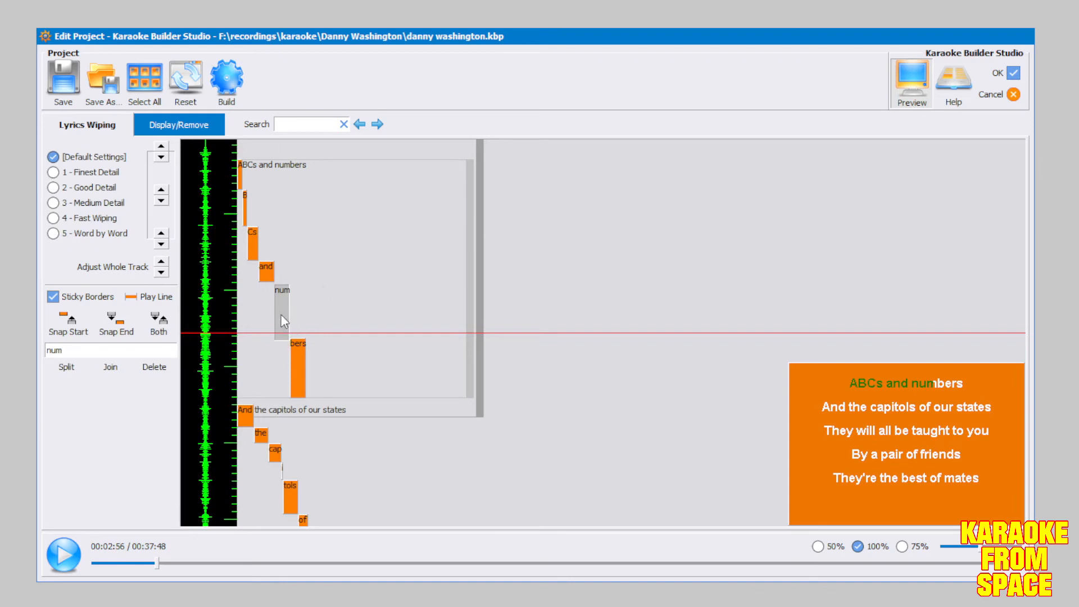
Select all syllables of the "ABCs and numbers" line and shift their timing together to slightly earlier
{"action": "left_click_drag", "start_coordinate": [279, 315], "coordinate": [285, 290]}
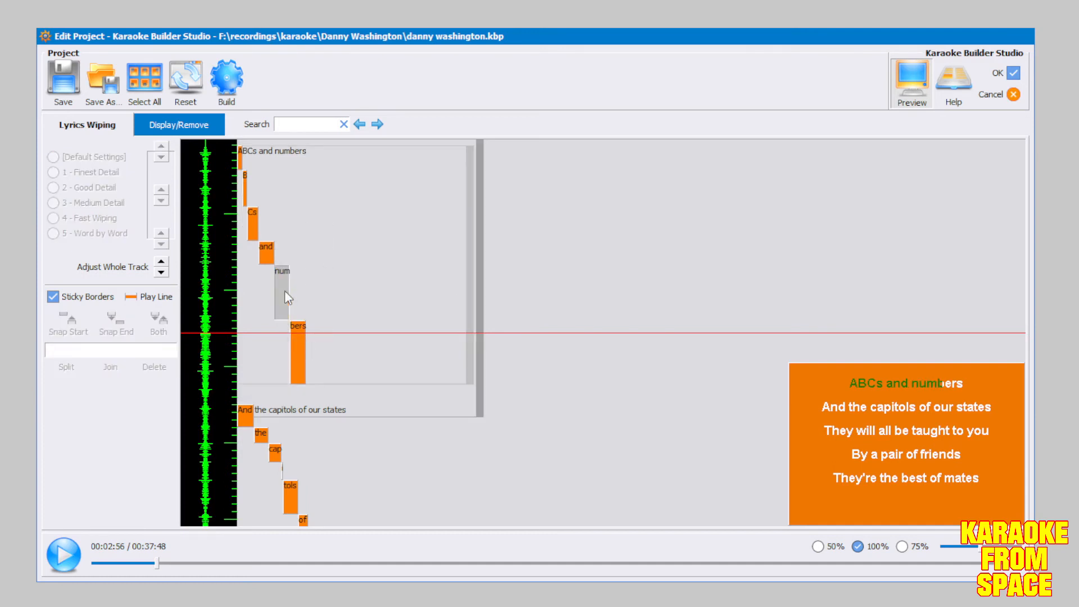
{"action": "left_click", "coordinate": [297, 363]}
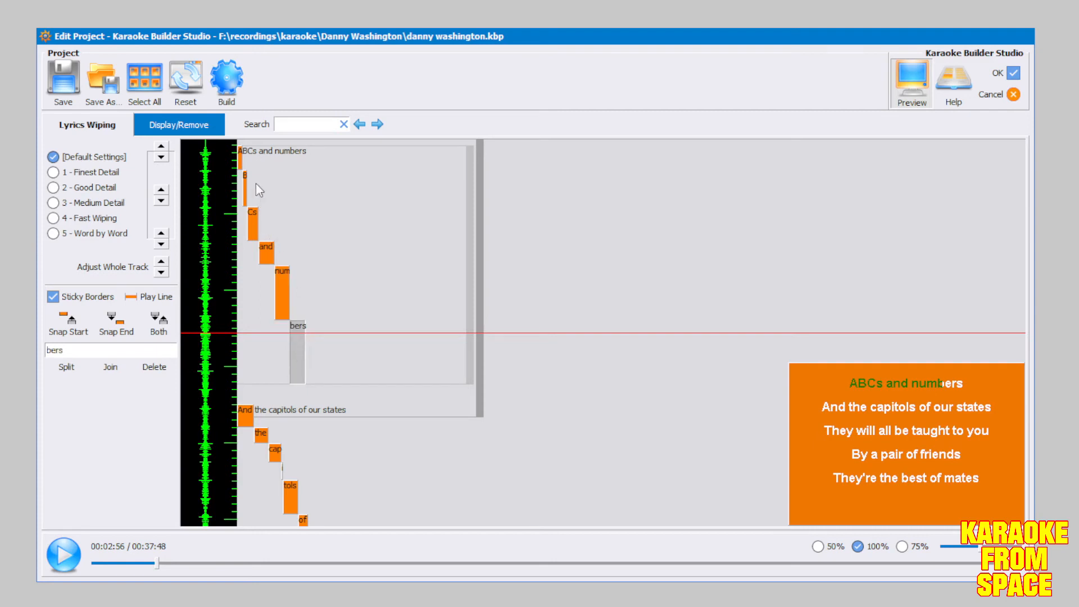
{"action": "left_click", "coordinate": [238, 157], "text": "shift"}
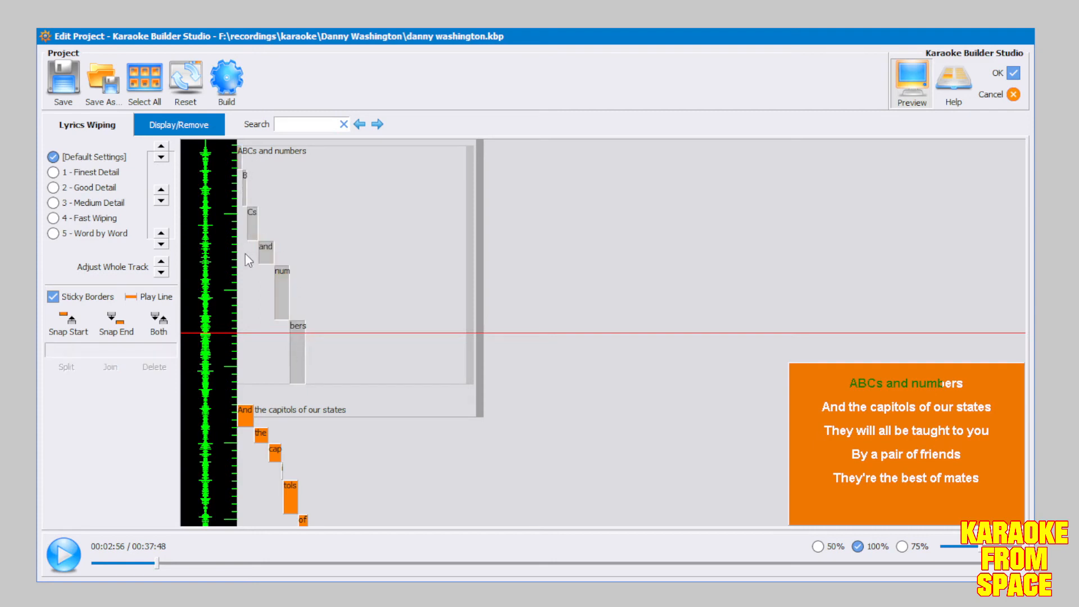
{"action": "left_click_drag", "start_coordinate": [296, 363], "coordinate": [304, 212]}
{"action": "scroll", "coordinate": [301, 241], "scroll_direction": "up", "scroll_amount": 3}
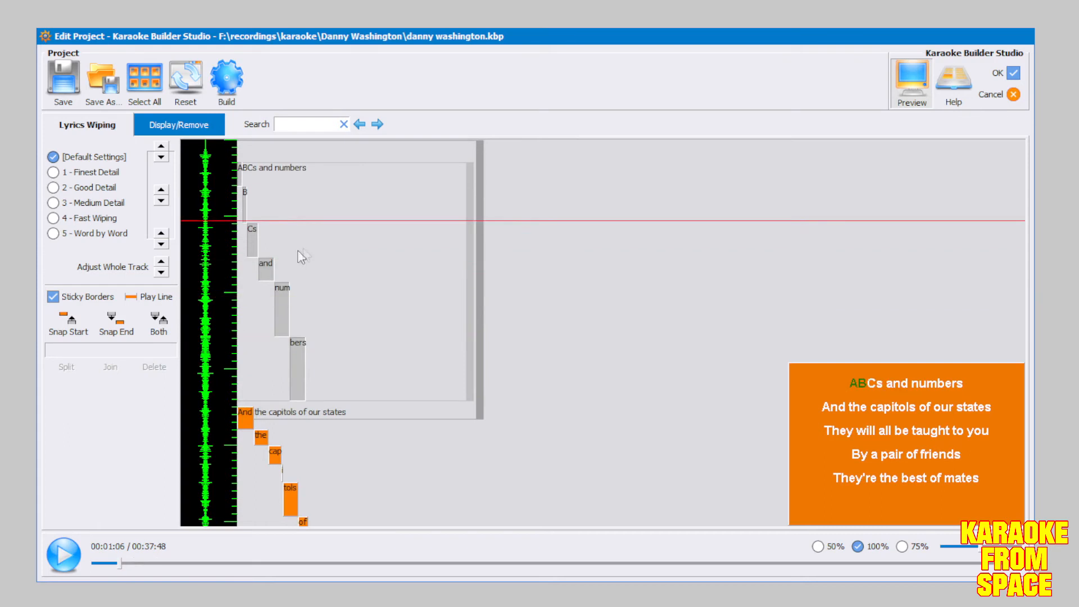
{"action": "key", "text": "space"}
{"action": "key", "text": "space"}
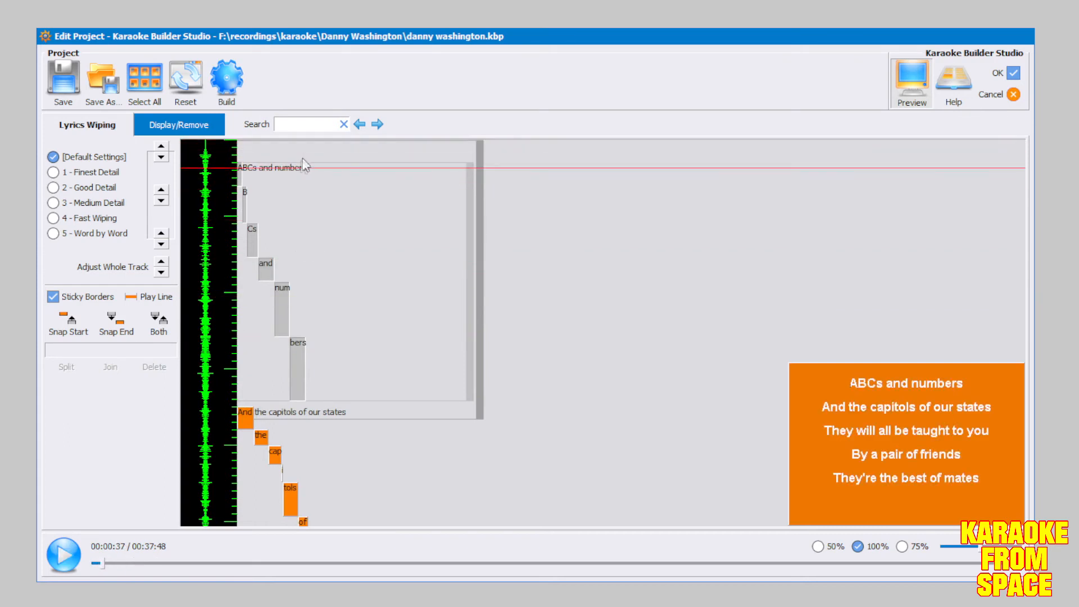
{"action": "left_click_drag", "start_coordinate": [298, 367], "coordinate": [305, 357]}
Play the opening of the track repeatedly from the beginning to check the timing of the shifted first line
{"action": "key", "text": "space"}
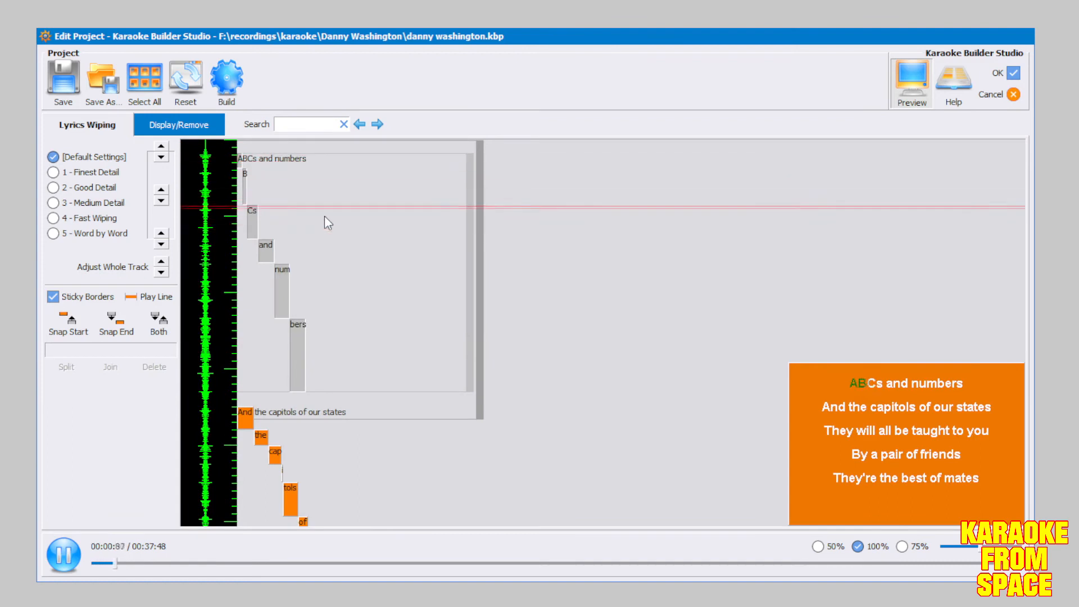
{"action": "key", "text": "space"}
{"action": "key", "text": "space"}
{"action": "key", "text": "space"}
{"action": "key", "text": "space"}
{"action": "key", "text": "space"}
{"action": "key", "text": "space"}
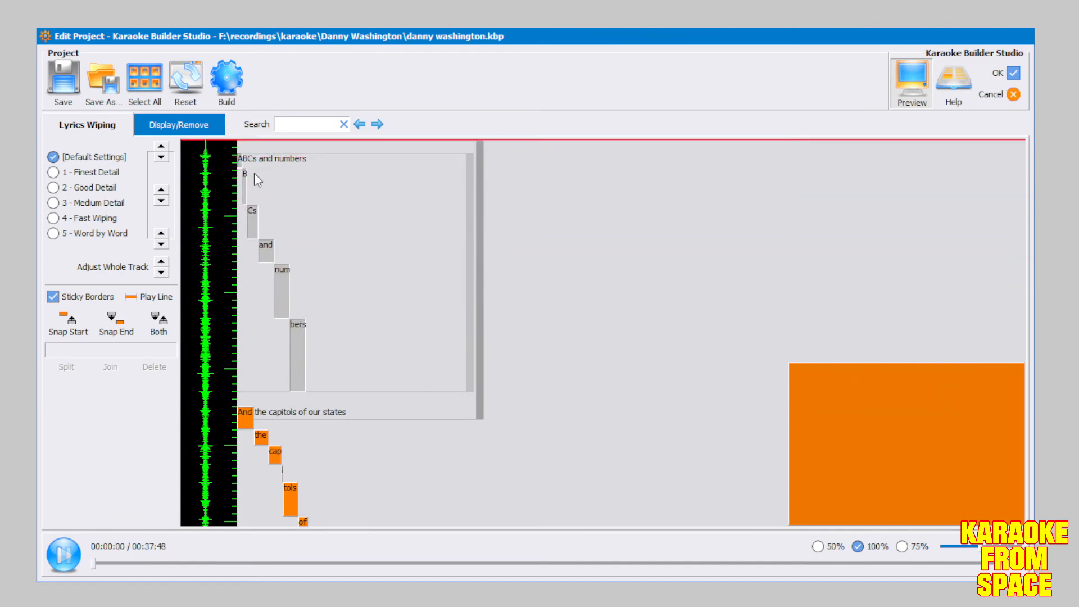
{"action": "key", "text": "space"}
{"action": "key", "text": "space"}
{"action": "key", "text": "Home"}
{"action": "key", "text": "space"}
{"action": "key", "text": "space"}
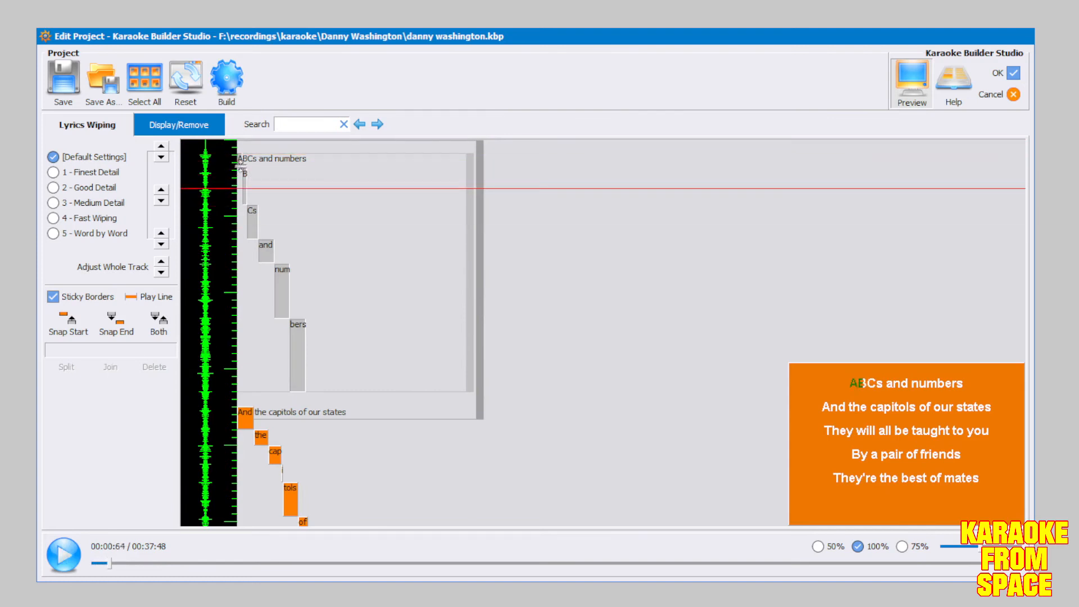
Nudge the starts of the selected first-line syllables slightly earlier and clear the selection
{"action": "left_click_drag", "start_coordinate": [246, 154], "coordinate": [245, 151]}
{"action": "left_click_drag", "start_coordinate": [537, 188], "coordinate": [346, 188]}
{"action": "left_click", "coordinate": [487, 218]}
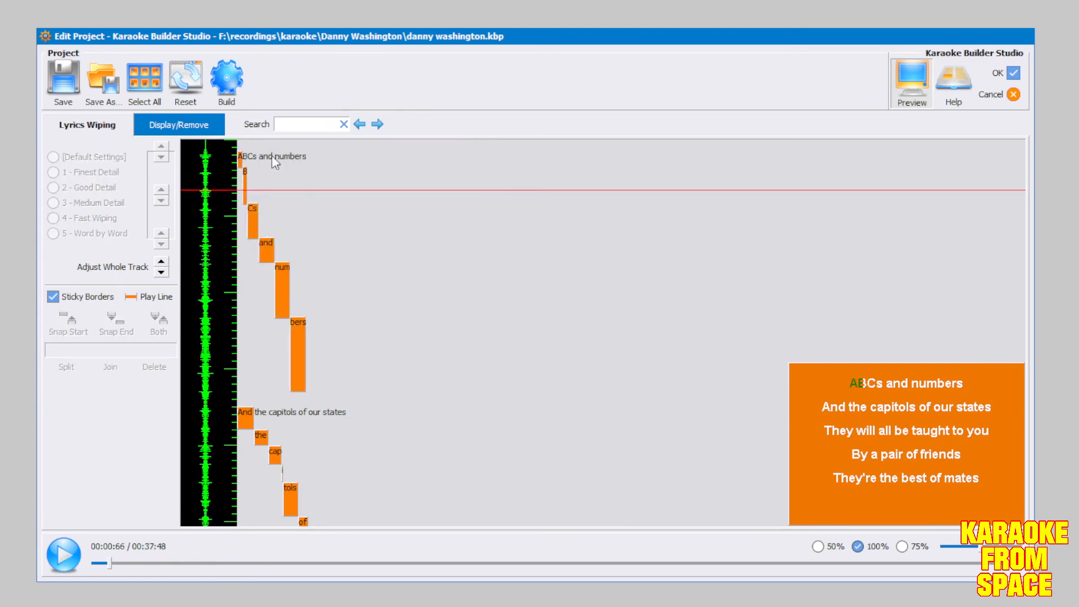
Move the start of the "B" syllable in the first line slightly later and play the opening to check it
{"action": "left_click", "coordinate": [241, 153]}
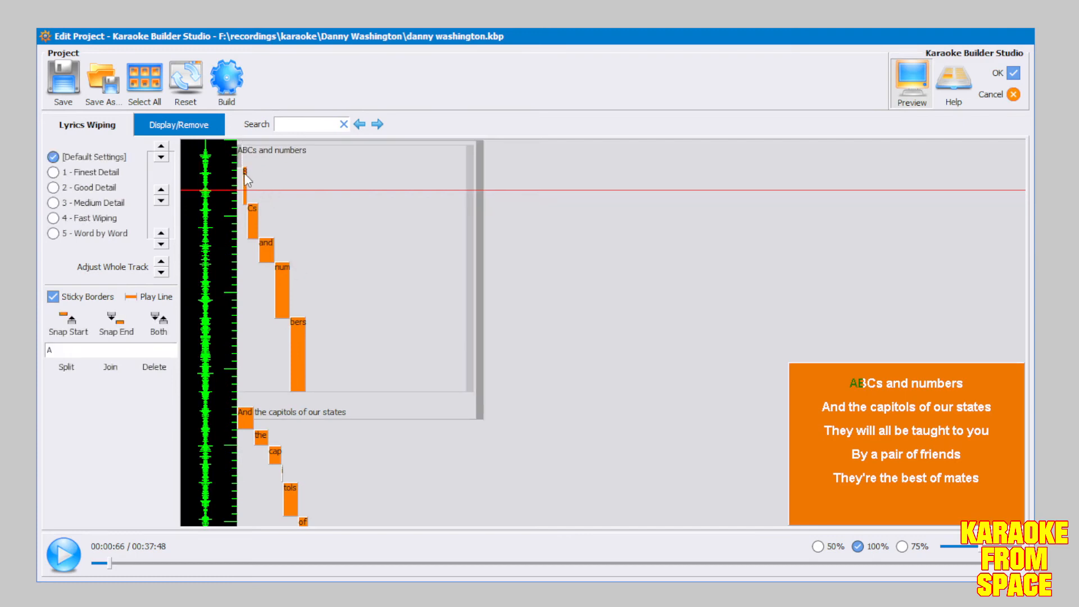
{"action": "left_click_drag", "start_coordinate": [245, 167], "coordinate": [255, 170]}
{"action": "key", "text": "Home"}
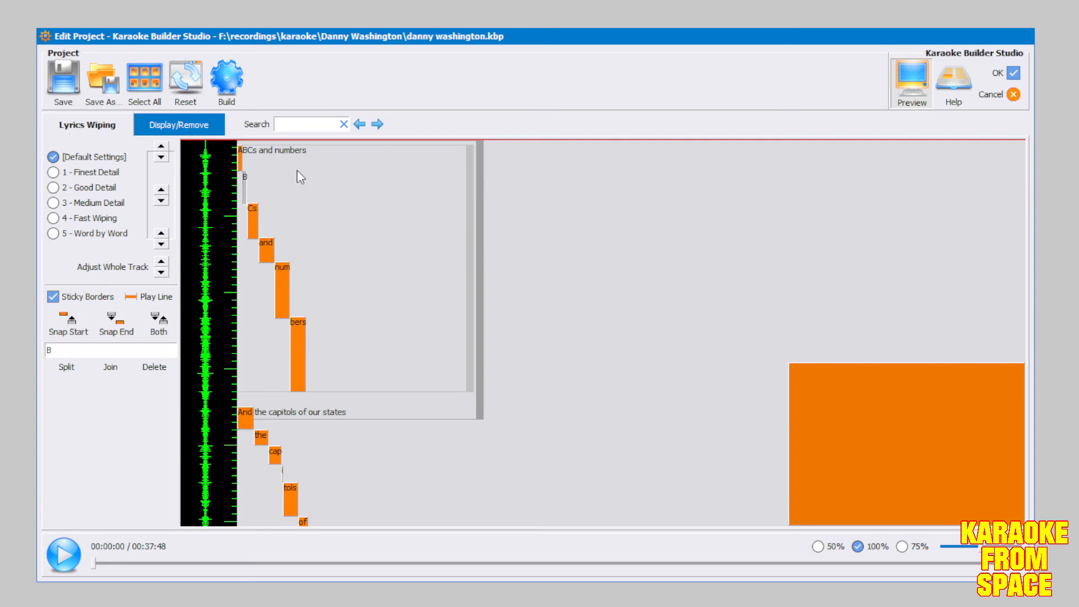
{"action": "key", "text": "space"}
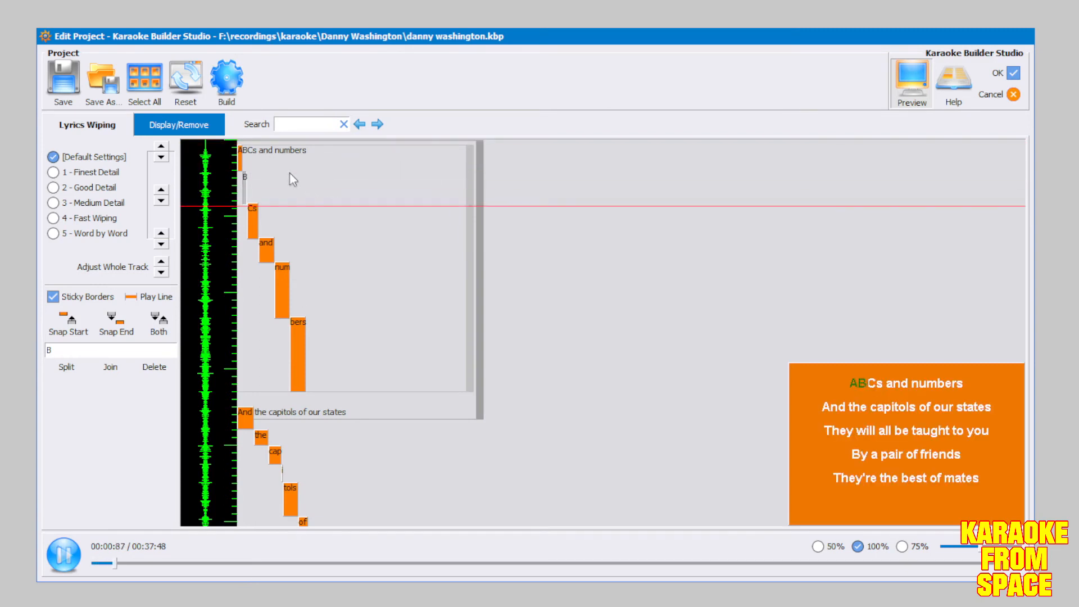
{"action": "key", "text": "space"}
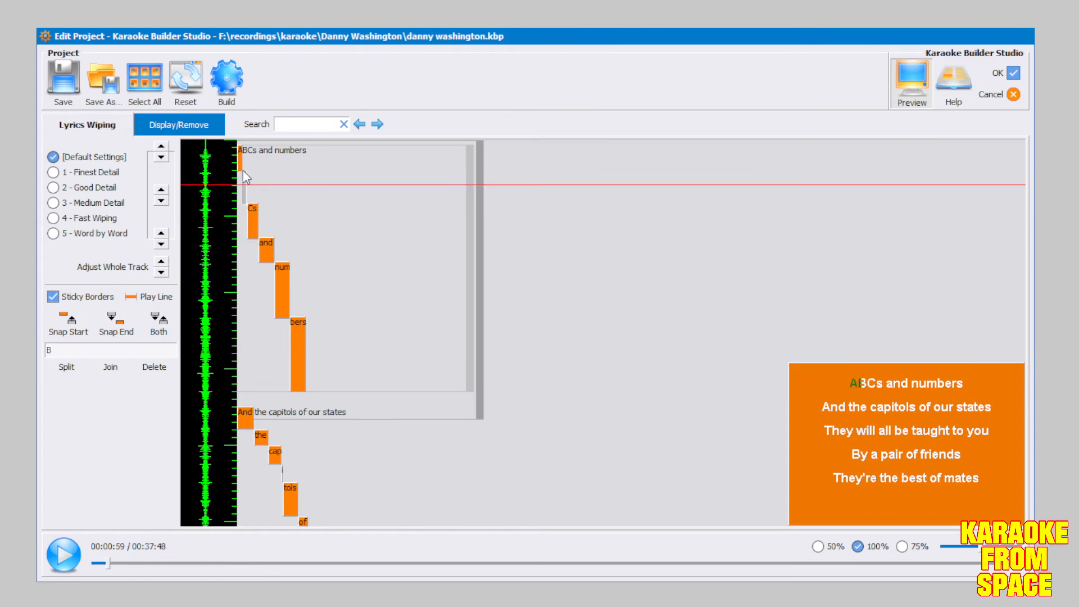
Extend the end of the "A" syllable so "B" starts later, and replay the opening from the beginning to check the timing
{"action": "left_click", "coordinate": [247, 171]}
{"action": "left_click", "coordinate": [240, 169]}
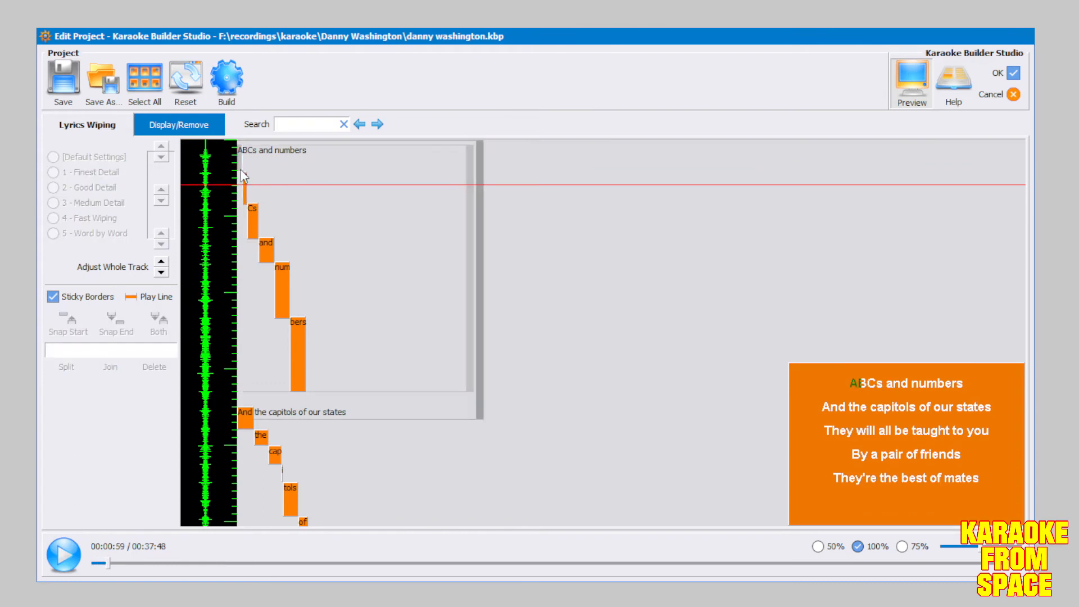
{"action": "left_click_drag", "start_coordinate": [242, 171], "coordinate": [260, 180]}
{"action": "key", "text": "space"}
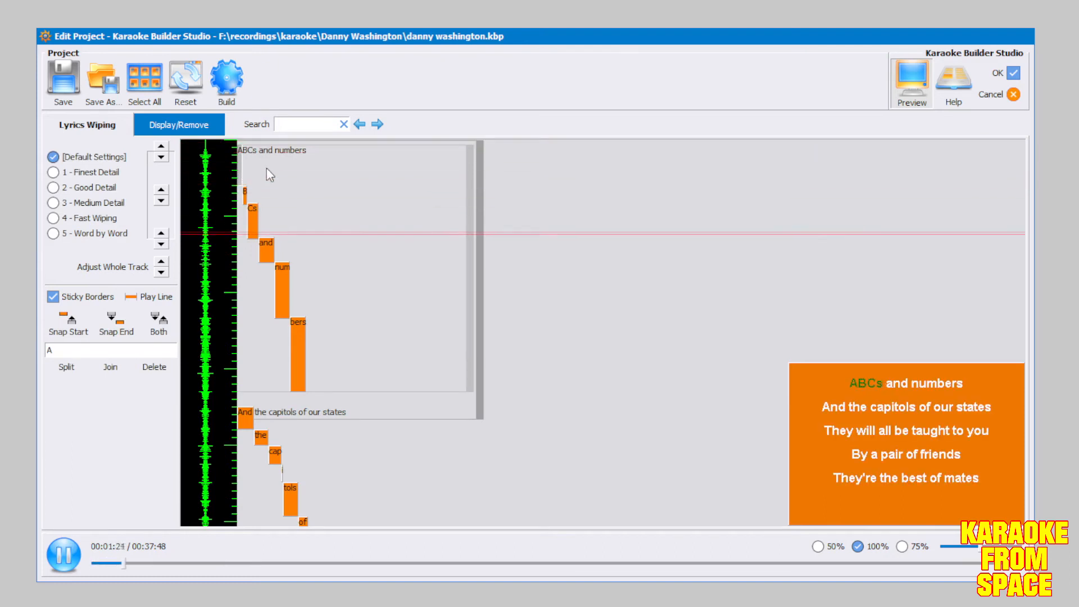
{"action": "key", "text": "space"}
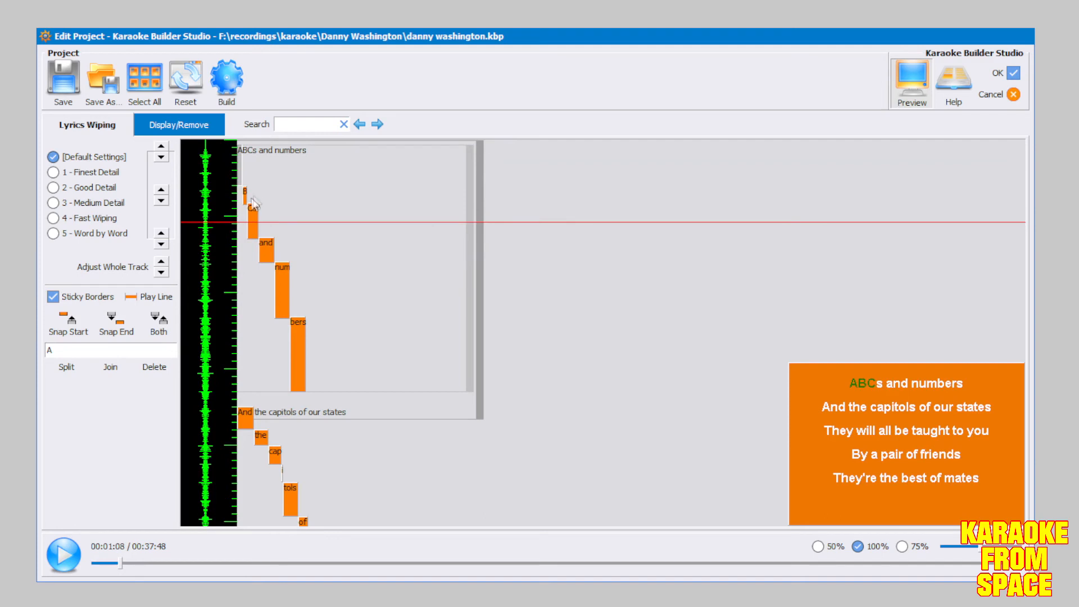
{"action": "key", "text": "Home"}
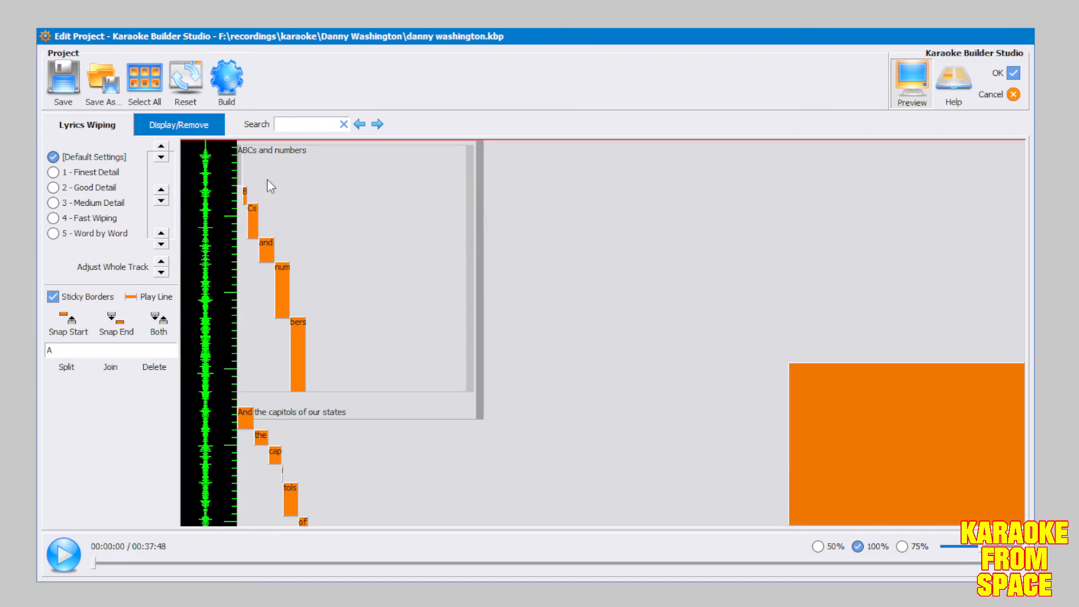
{"action": "key", "text": "space"}
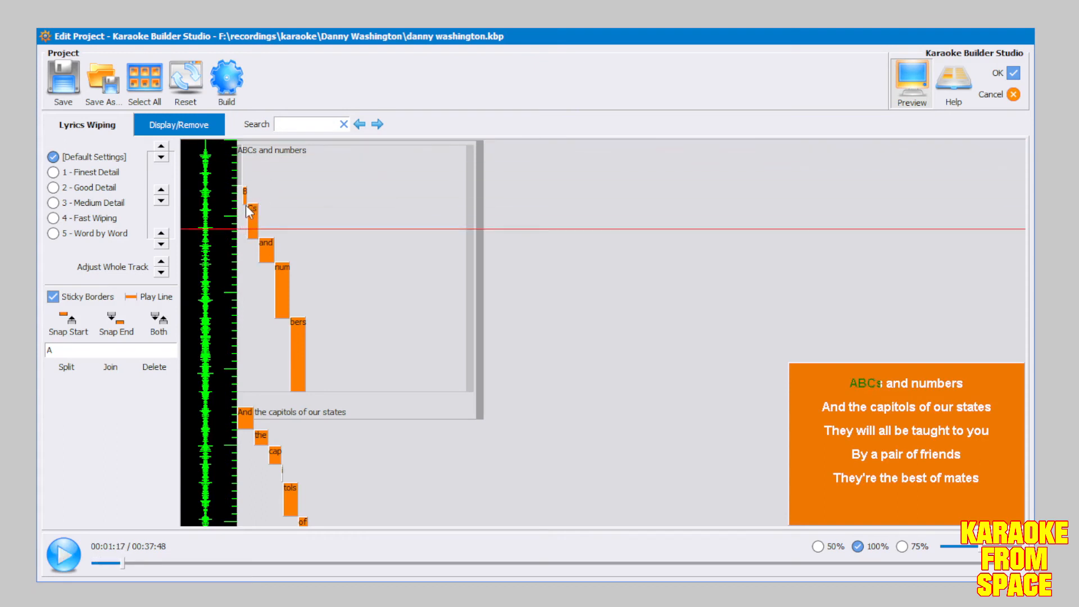
Extend the end of the "B" syllable so "Cs" starts later, and play on through the first line
{"action": "left_click", "coordinate": [245, 202]}
{"action": "left_click_drag", "start_coordinate": [246, 203], "coordinate": [274, 228]}
{"action": "key", "text": "space"}
{"action": "key", "text": "space"}
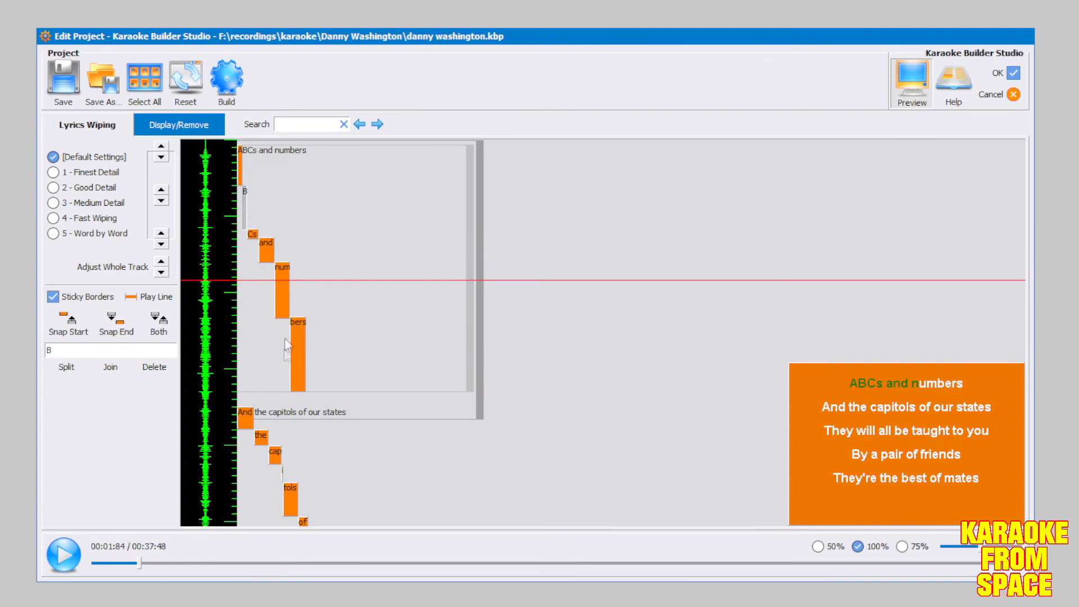
Pull the end of "bers" earlier and shift all syllables of the "ABCs and numbers" line slightly earlier together
{"action": "left_click", "coordinate": [307, 394]}
{"action": "left_click_drag", "start_coordinate": [306, 392], "coordinate": [307, 354]}
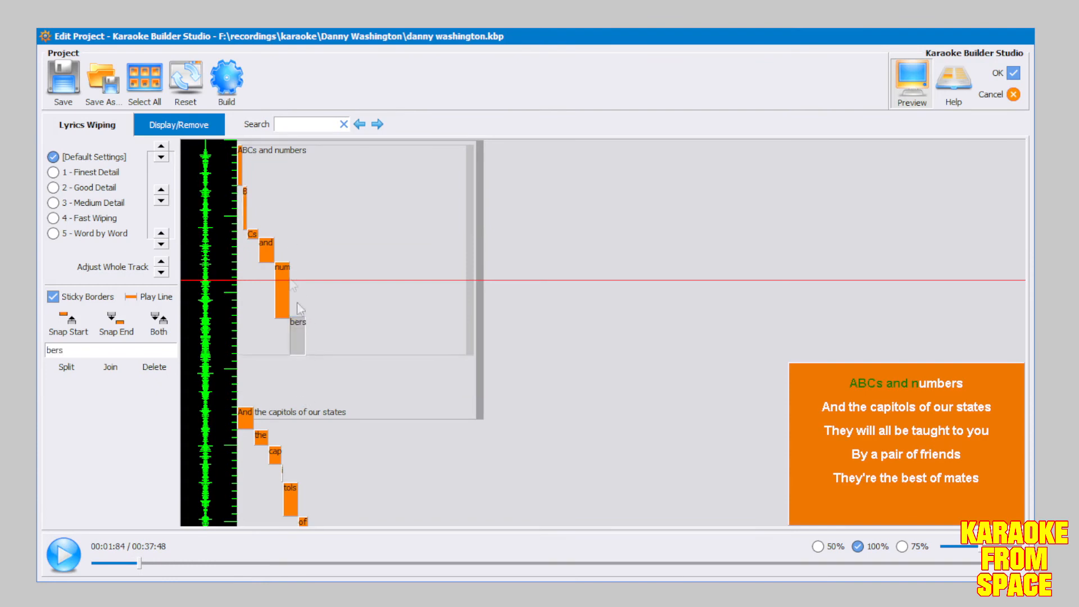
{"action": "double_click", "coordinate": [266, 246]}
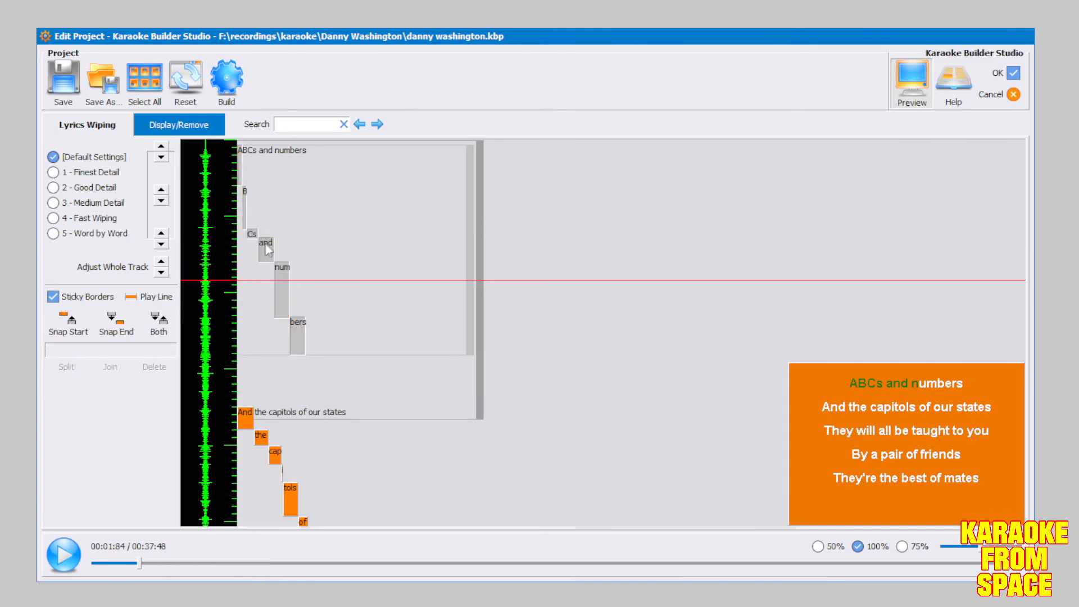
{"action": "left_click", "coordinate": [298, 344]}
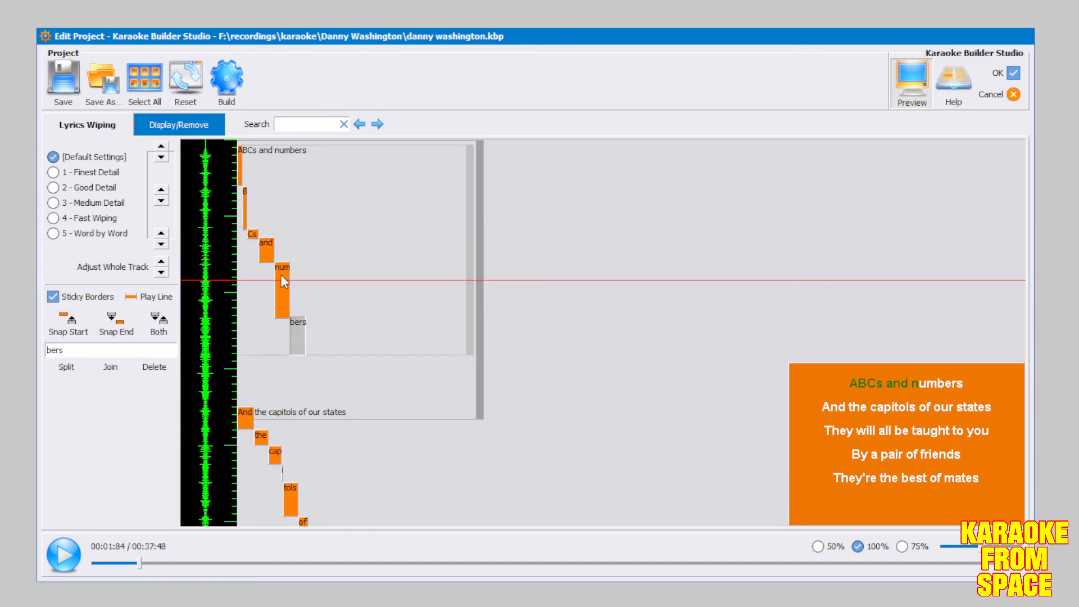
{"action": "left_click", "coordinate": [284, 293]}
{"action": "left_click", "coordinate": [265, 256]}
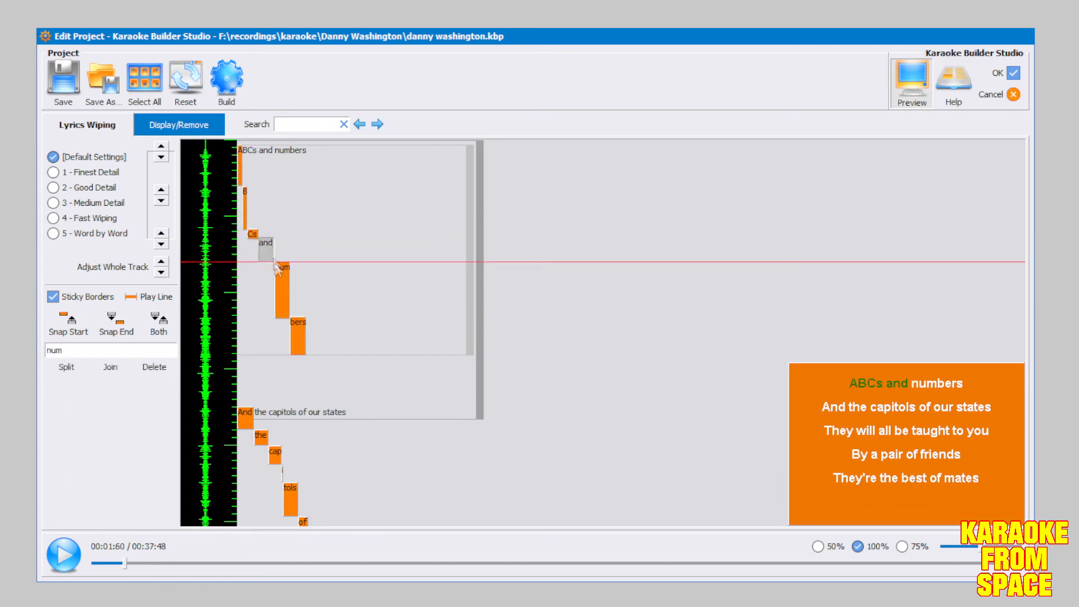
{"action": "double_click", "coordinate": [298, 338]}
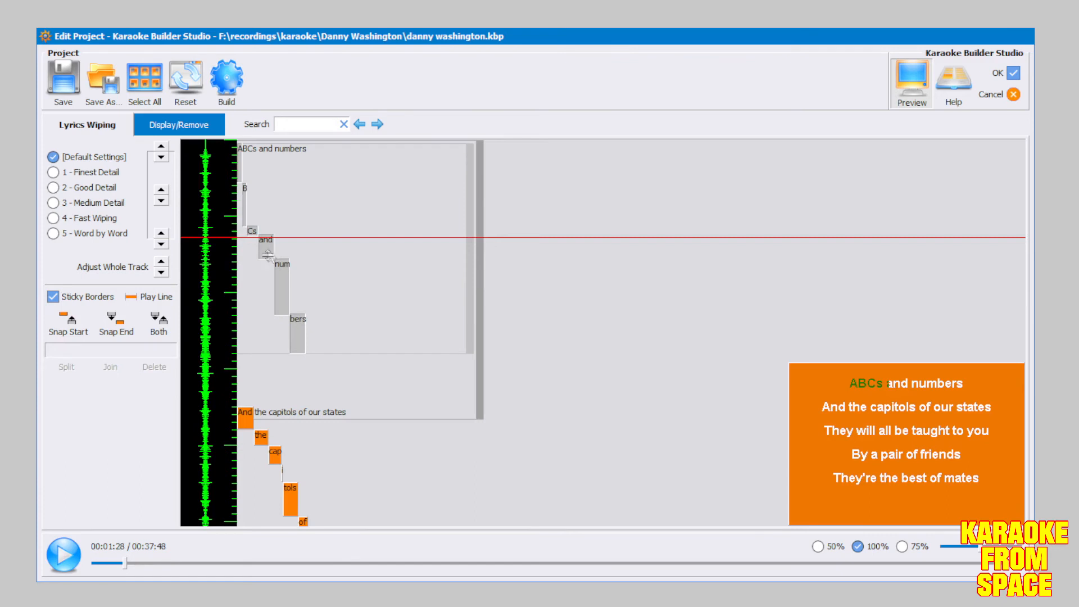
{"action": "left_click", "coordinate": [321, 265]}
Move the "and" syllable later so "Cs" lengthens and "num" shortens, and play the first line from the beginning
{"action": "left_click_drag", "start_coordinate": [270, 251], "coordinate": [275, 272]}
{"action": "key", "text": "Home"}
{"action": "key", "text": "space"}
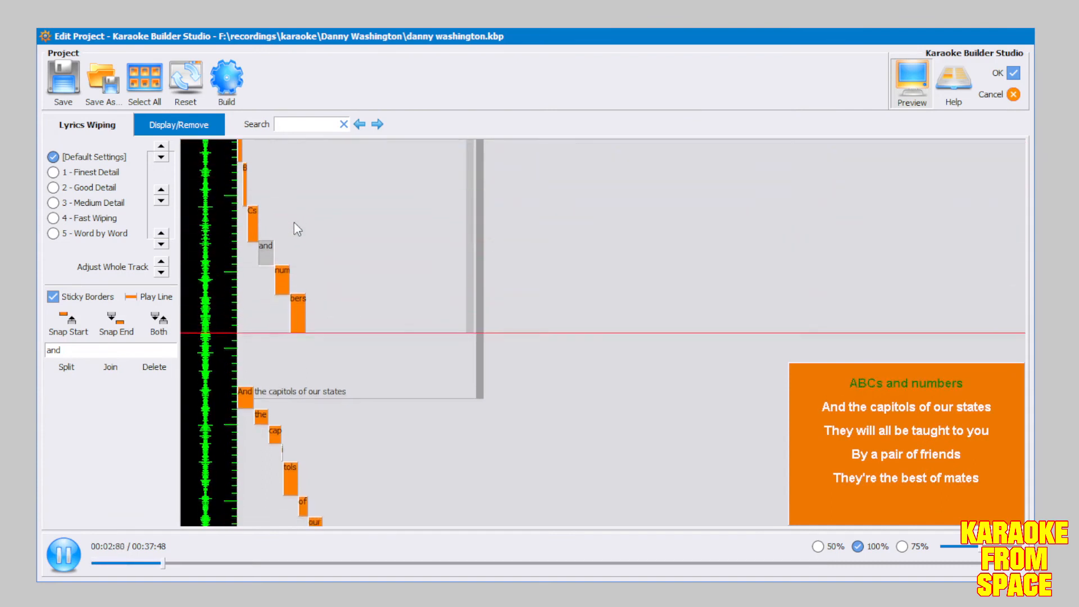
{"action": "key", "text": "space"}
Extend the end of "bers" to the play line and replay the opening of the track to check the first line
{"action": "left_click", "coordinate": [302, 282]}
{"action": "left_click_drag", "start_coordinate": [303, 280], "coordinate": [310, 327]}
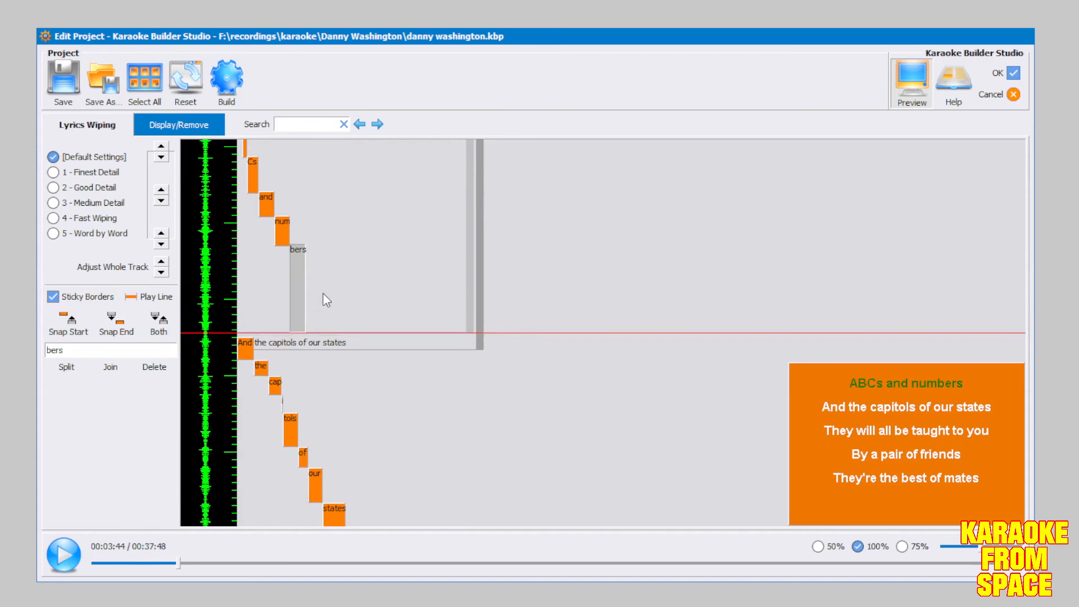
{"action": "scroll", "coordinate": [346, 224], "scroll_direction": "up", "scroll_amount": 4}
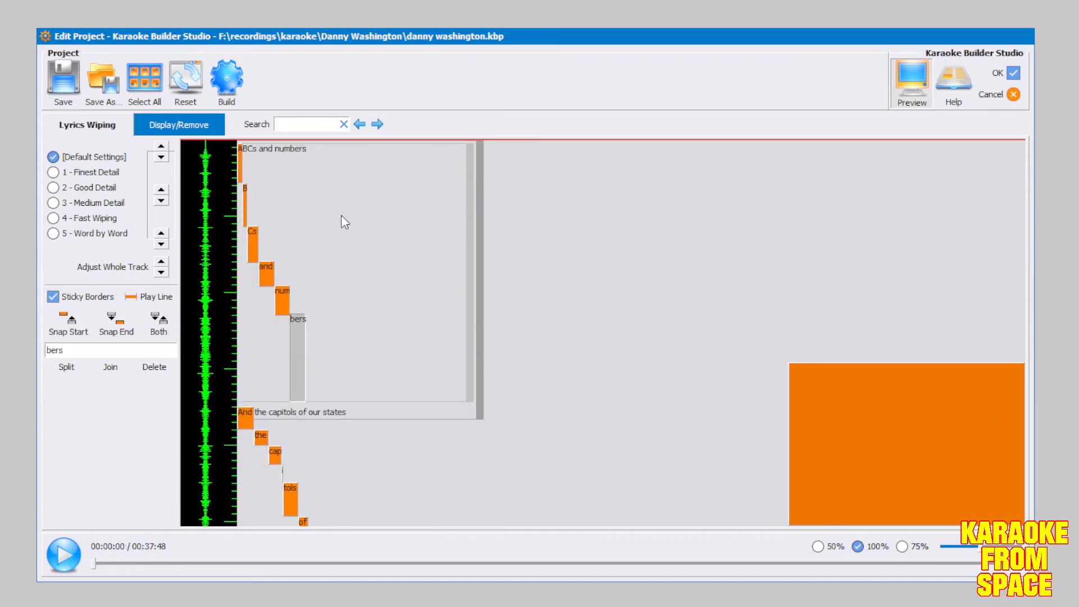
{"action": "key", "text": "space"}
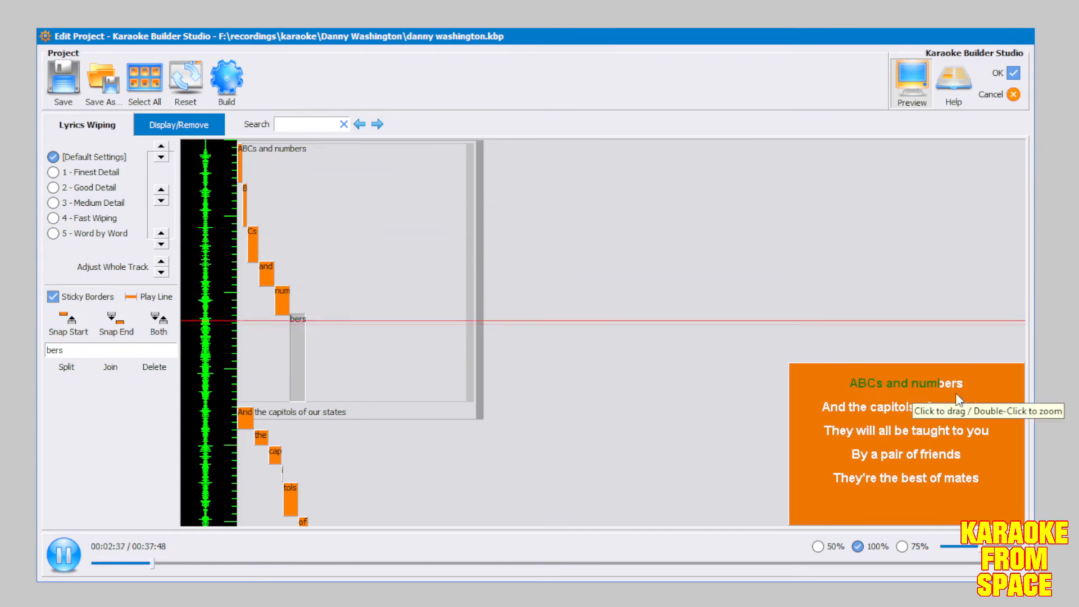
{"action": "key", "text": "space"}
{"action": "scroll", "coordinate": [482, 269], "scroll_direction": "up", "scroll_amount": 4}
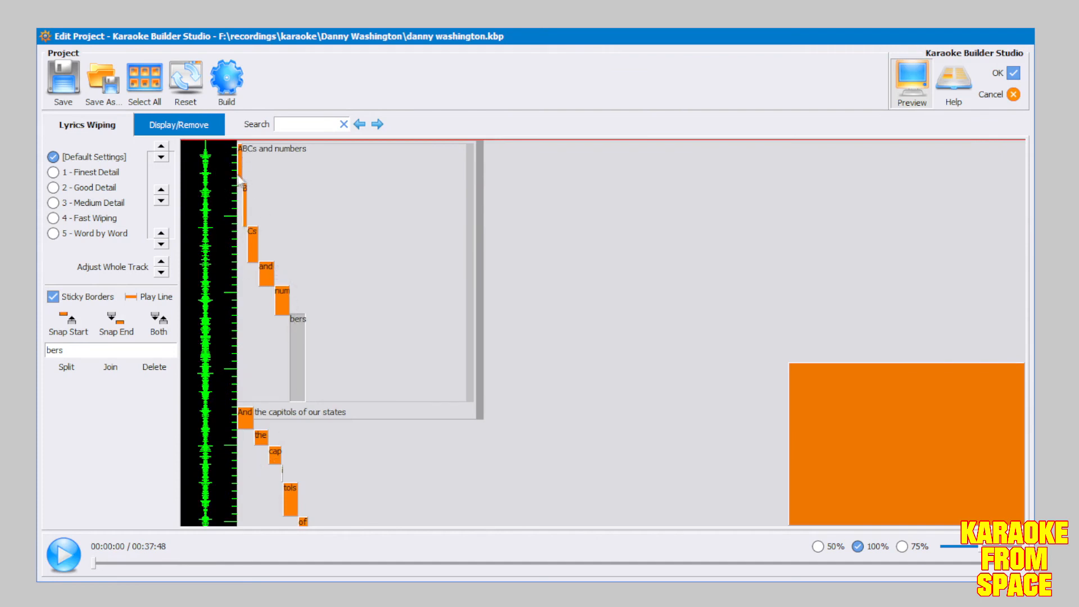
{"action": "key", "text": "space"}
{"action": "key", "text": "space"}
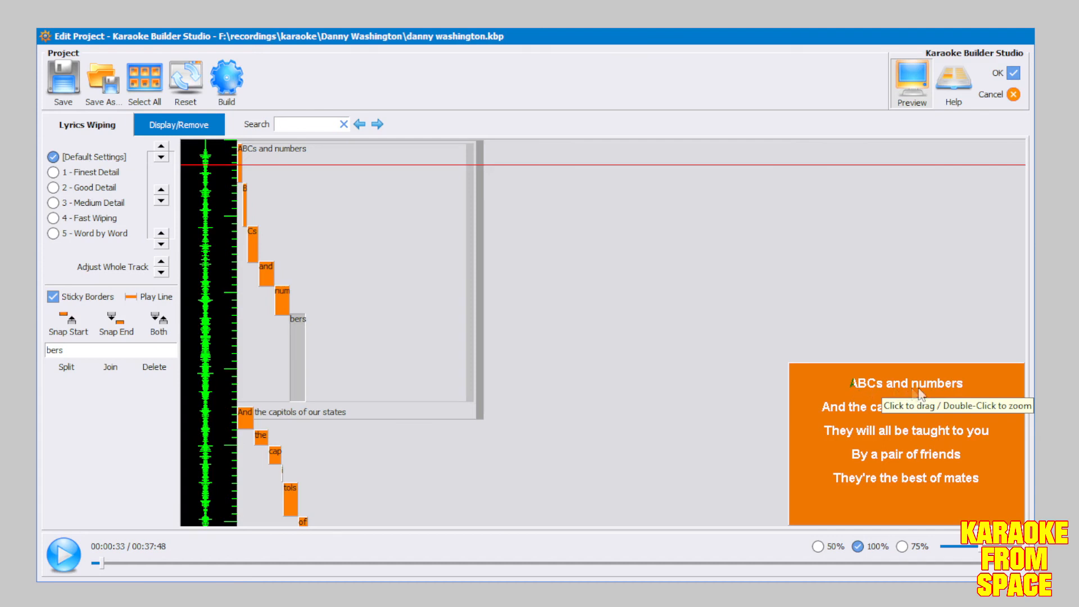
Play through the second line and extend the end of its last syllable, "states", to the play line
{"action": "key", "text": "space"}
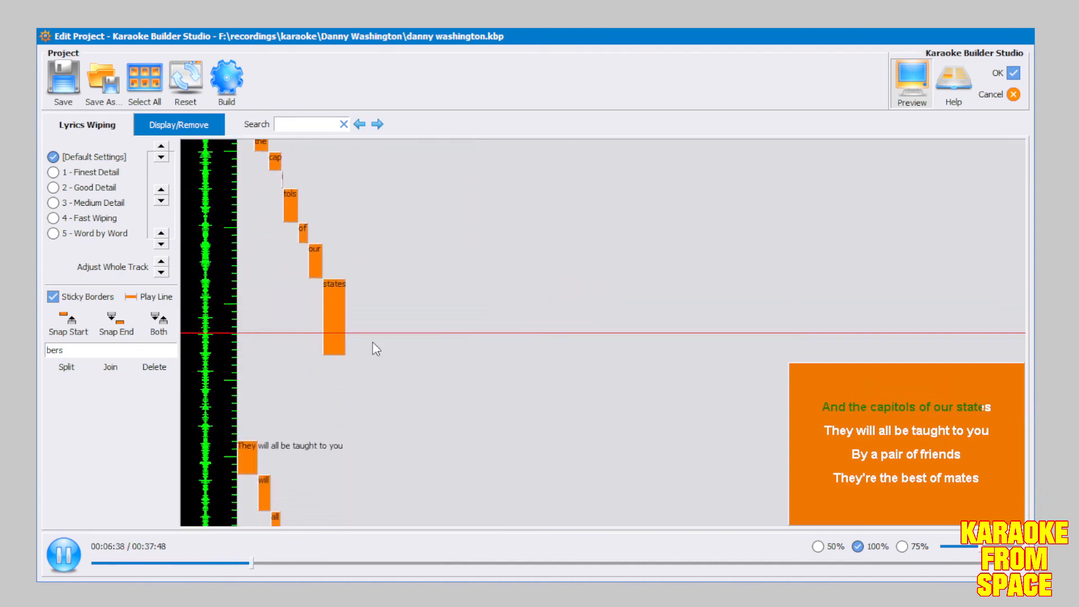
{"action": "key", "text": "space"}
{"action": "left_click", "coordinate": [341, 279]}
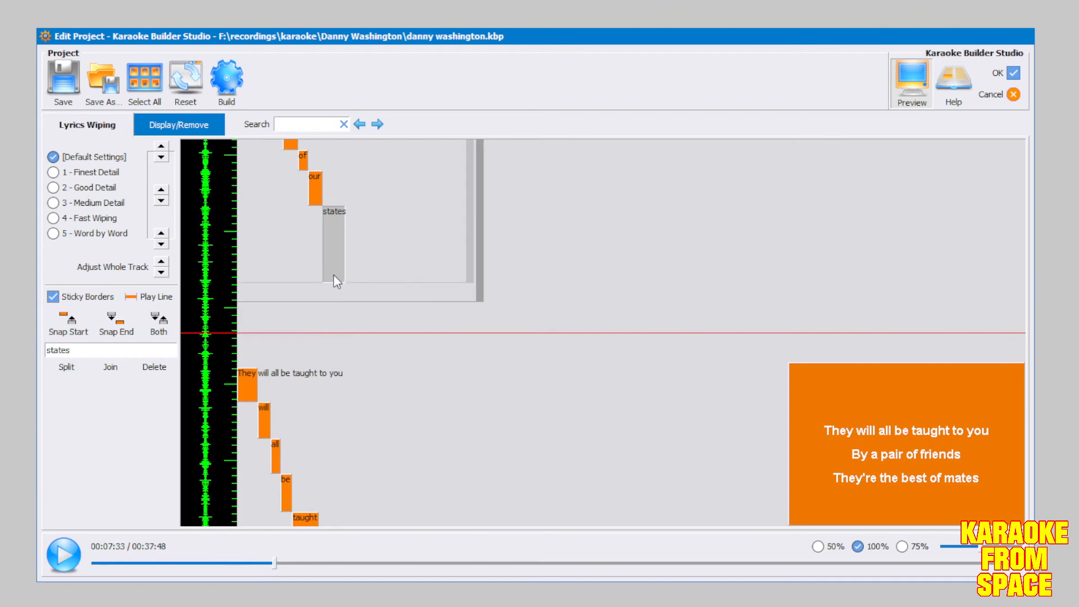
{"action": "left_click_drag", "start_coordinate": [333, 281], "coordinate": [356, 331]}
Scrub back and forth through the first two lines to examine in the preview how each line wipes and when it disappears
{"action": "scroll", "coordinate": [388, 278], "scroll_direction": "up", "scroll_amount": 2}
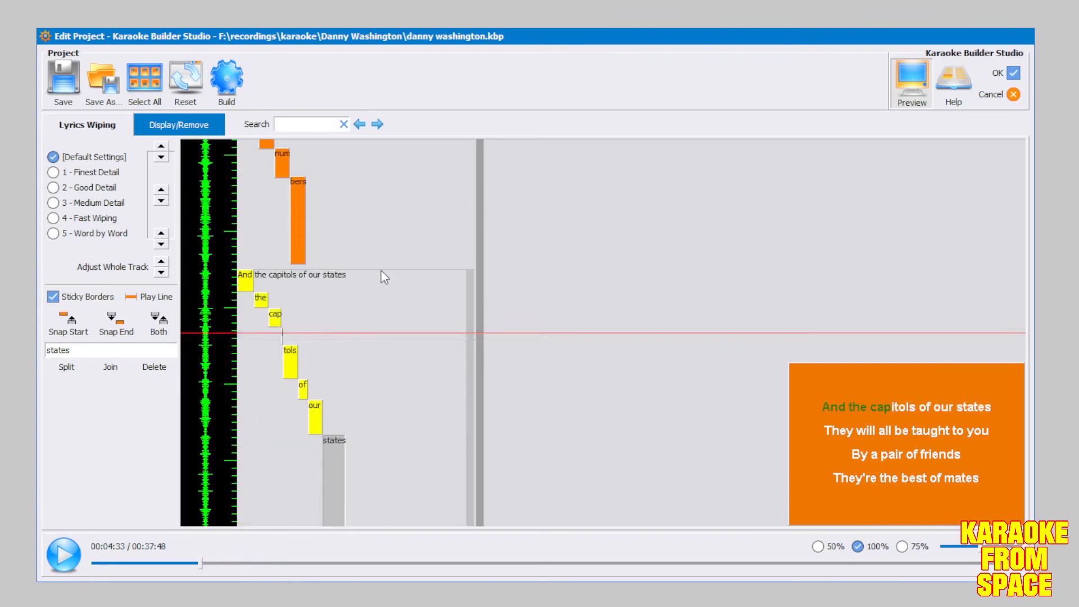
{"action": "scroll", "coordinate": [375, 271], "scroll_direction": "down", "scroll_amount": 1}
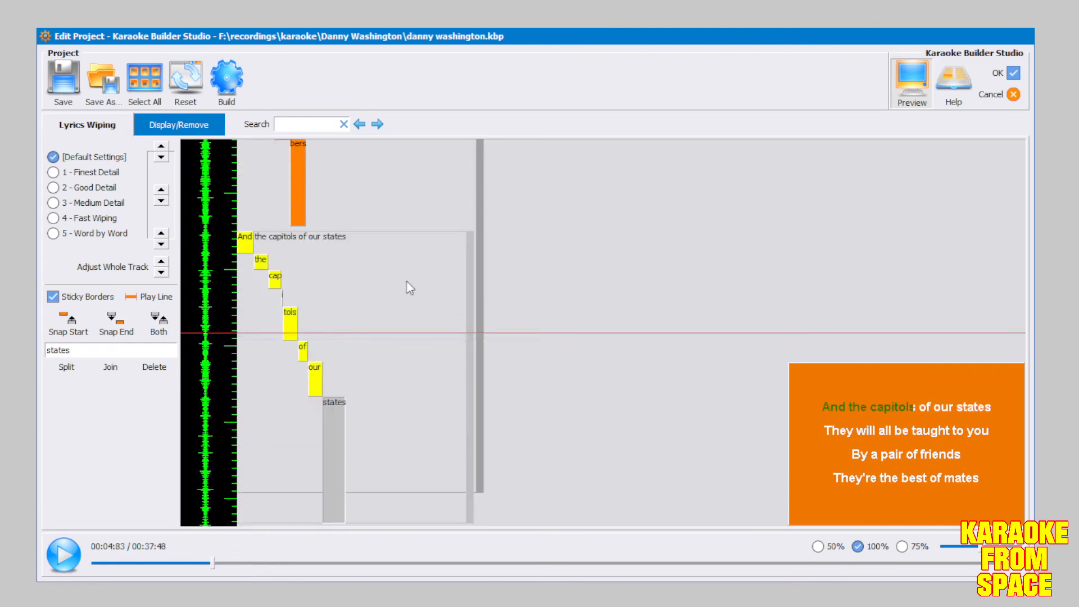
{"action": "scroll", "coordinate": [484, 348], "scroll_direction": "down", "scroll_amount": 2}
{"action": "scroll", "coordinate": [484, 348], "scroll_direction": "up", "scroll_amount": 1}
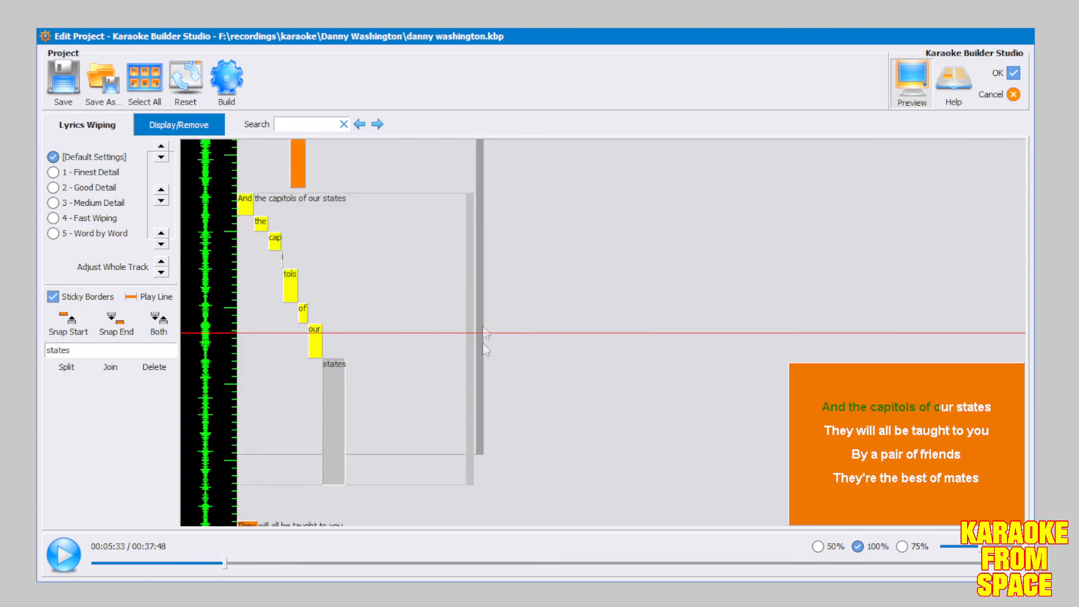
{"action": "scroll", "coordinate": [484, 347], "scroll_direction": "up", "scroll_amount": 2}
{"action": "scroll", "coordinate": [483, 199], "scroll_direction": "down", "scroll_amount": 2}
{"action": "scroll", "coordinate": [487, 309], "scroll_direction": "up", "scroll_amount": 5}
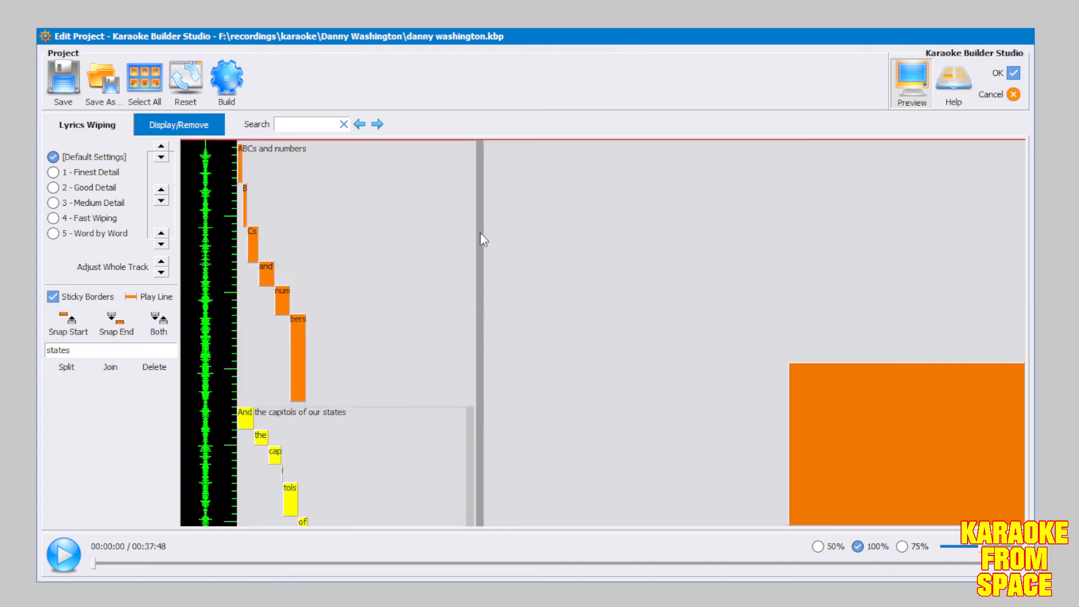
{"action": "scroll", "coordinate": [481, 265], "scroll_direction": "up", "scroll_amount": 4}
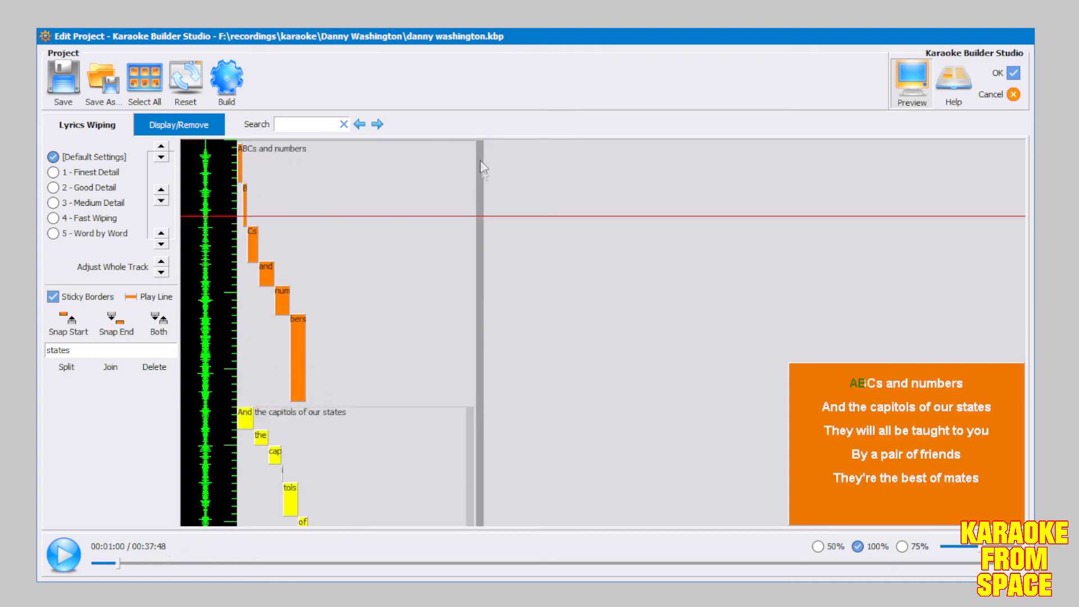
{"action": "scroll", "coordinate": [481, 253], "scroll_direction": "down", "scroll_amount": 4}
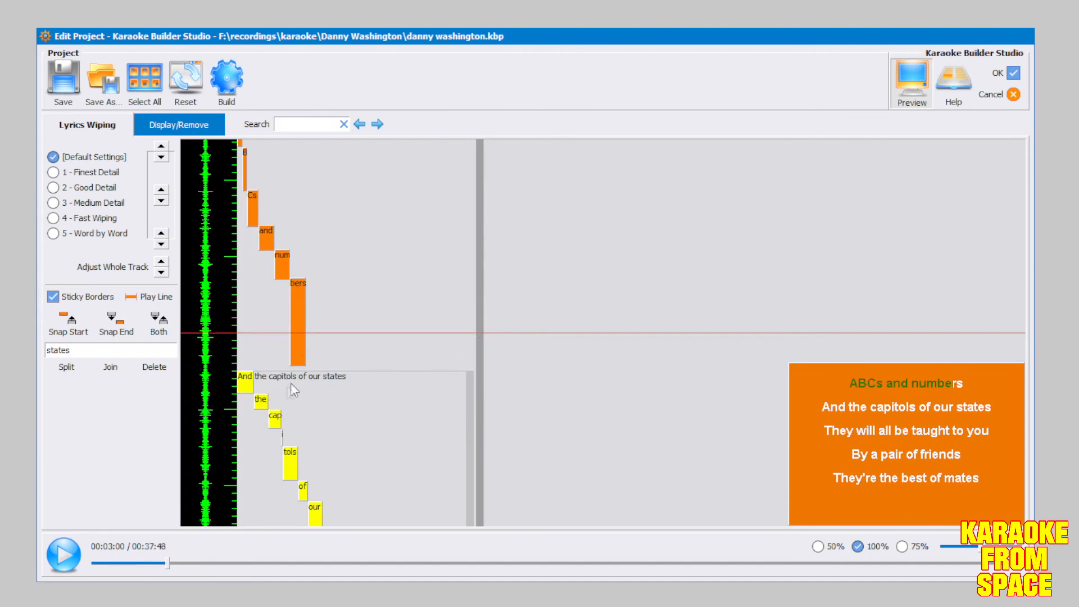
{"action": "scroll", "coordinate": [350, 360], "scroll_direction": "down", "scroll_amount": 6}
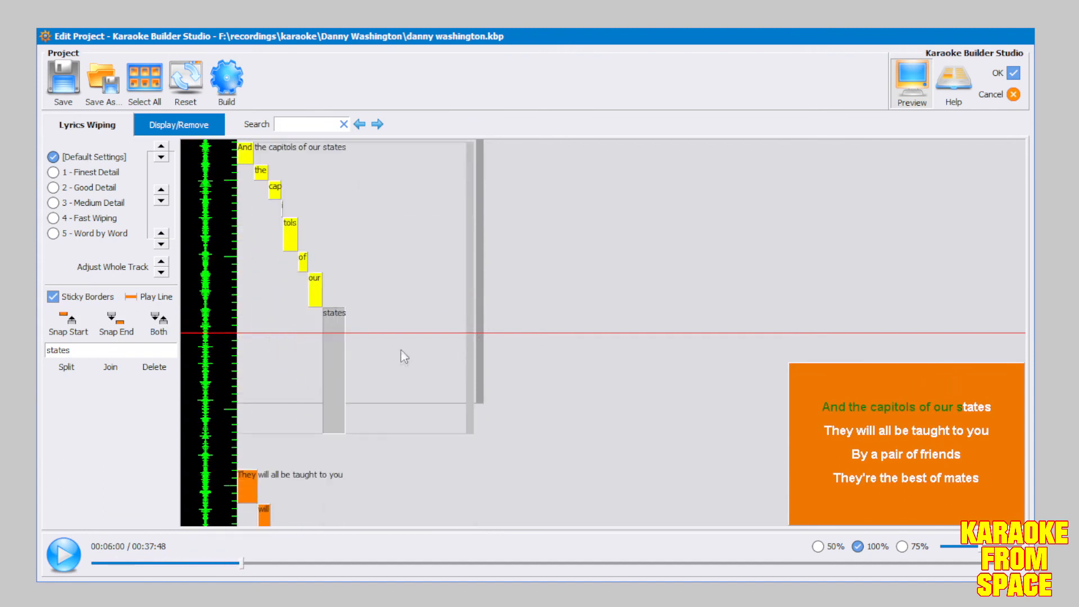
{"action": "scroll", "coordinate": [360, 363], "scroll_direction": "down", "scroll_amount": 2}
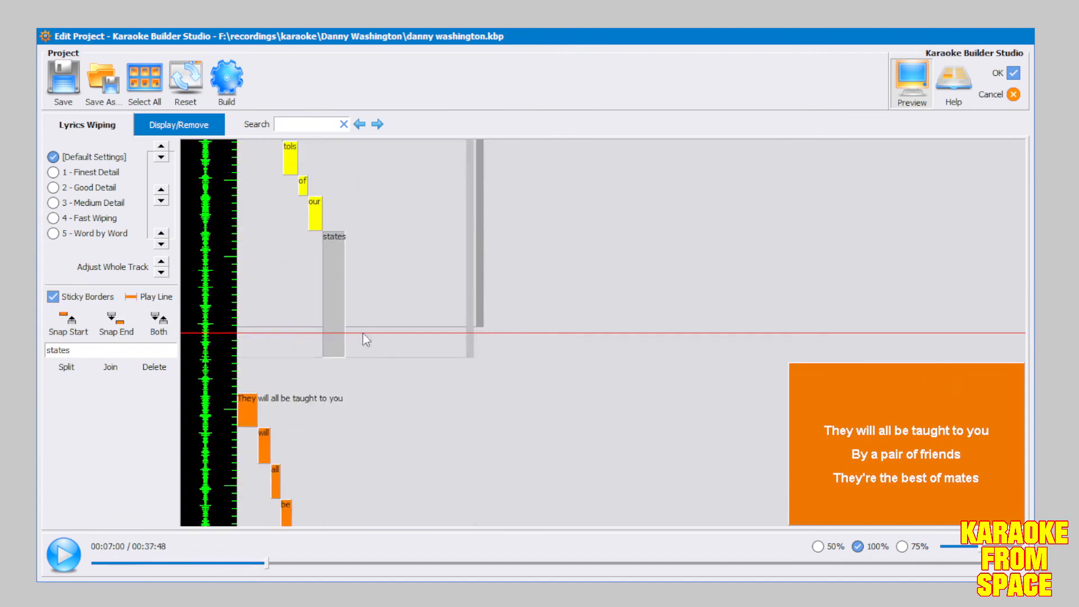
{"action": "scroll", "coordinate": [371, 334], "scroll_direction": "up", "scroll_amount": 1}
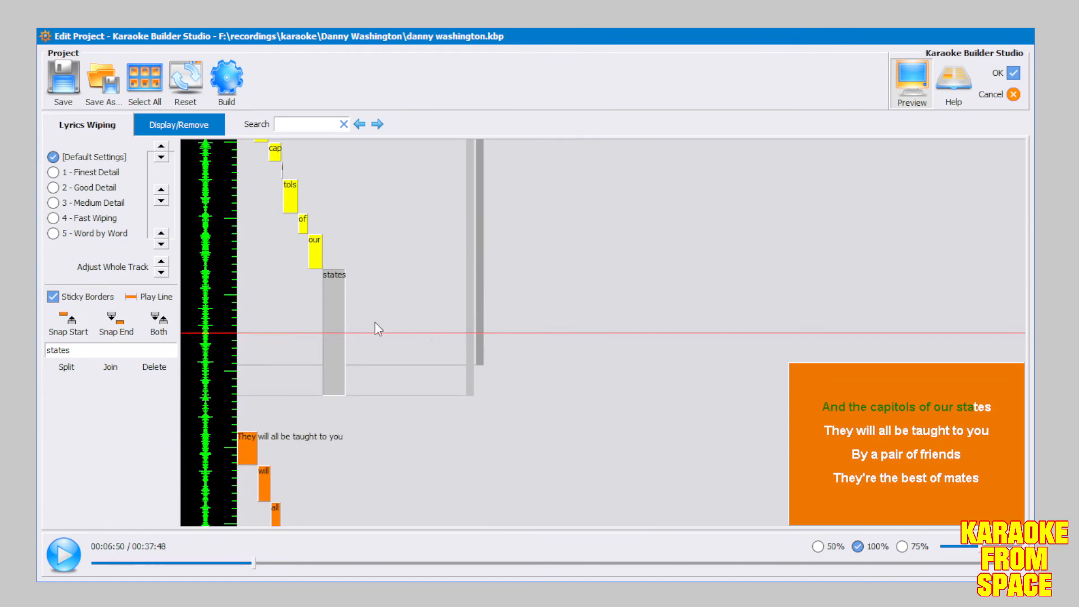
{"action": "scroll", "coordinate": [375, 328], "scroll_direction": "down", "scroll_amount": 1}
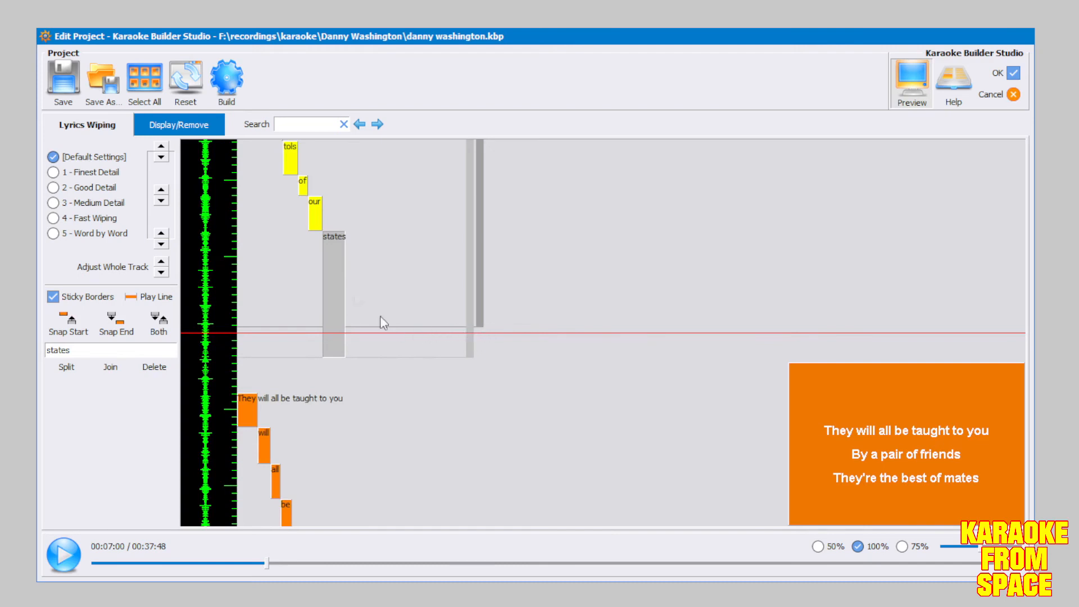
Switch to the line display and removal timeline and scrub around "And the capitols of our states" to examine its removal
{"action": "left_click", "coordinate": [174, 126]}
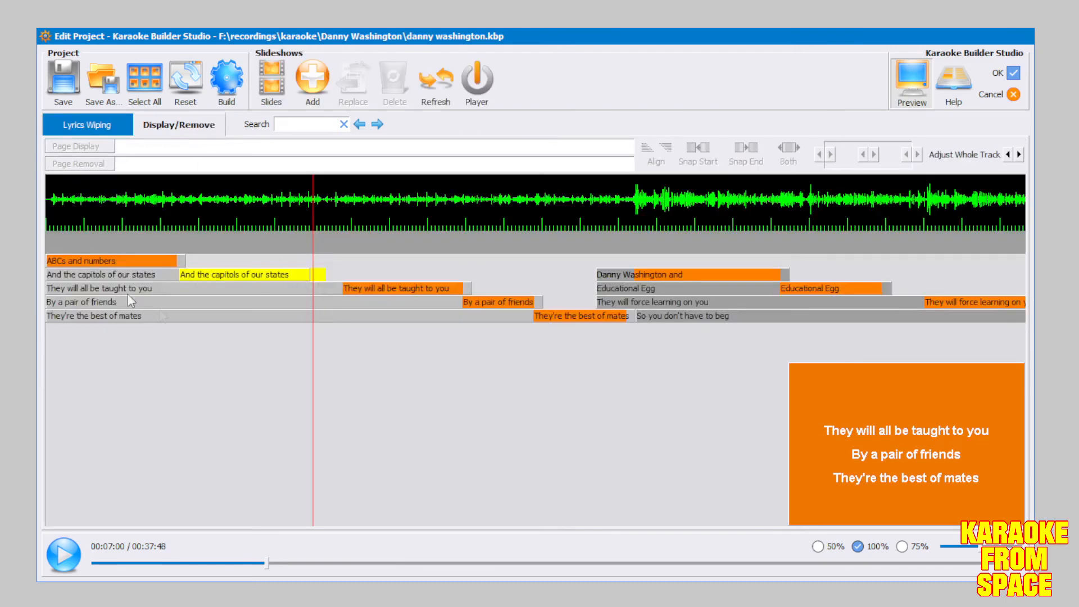
{"action": "scroll", "coordinate": [202, 393], "scroll_direction": "up", "scroll_amount": 4}
{"action": "scroll", "coordinate": [208, 365], "scroll_direction": "down", "scroll_amount": 6}
{"action": "scroll", "coordinate": [213, 357], "scroll_direction": "up", "scroll_amount": 4}
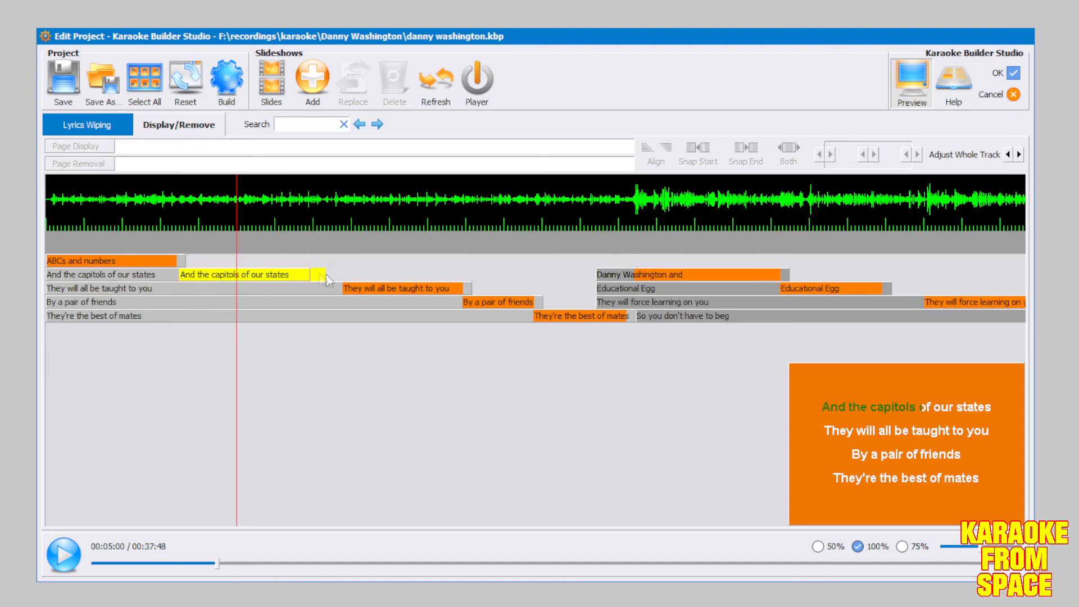
Reset all line display and removal points to their default values
{"action": "left_click", "coordinate": [186, 89]}
{"action": "left_click", "coordinate": [591, 341]}
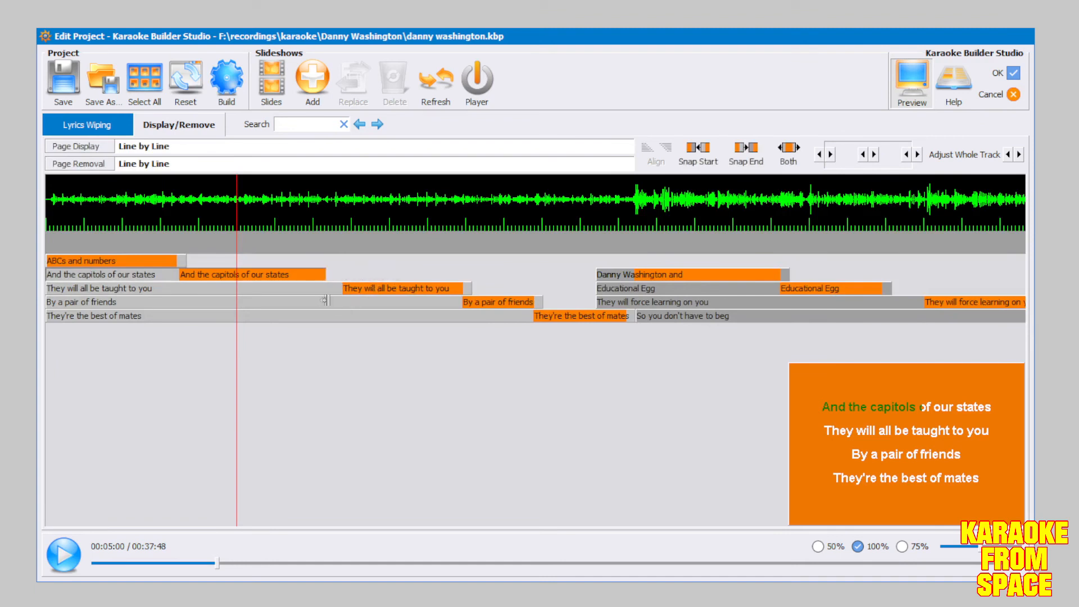
{"action": "mouse_move", "coordinate": [331, 304]}
{"action": "left_mouse_down"}
{"action": "mouse_move", "coordinate": [353, 301]}
{"action": "mouse_move", "coordinate": [332, 303]}
{"action": "left_mouse_up"}
{"action": "left_click", "coordinate": [186, 81]}
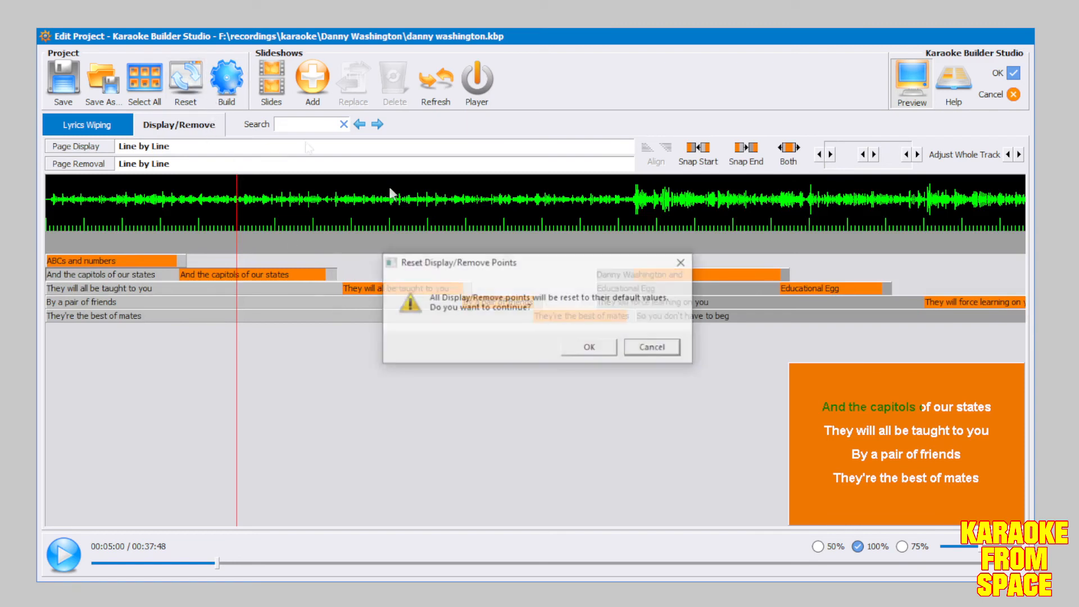
{"action": "left_click", "coordinate": [590, 347]}
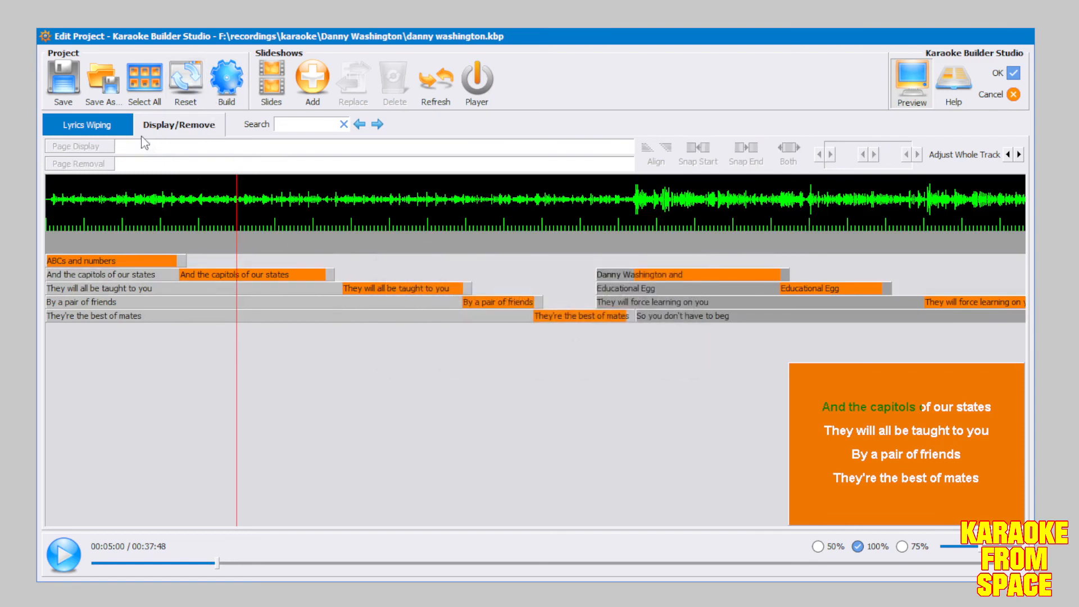
Return to lyrics wiping, play through "They're the best of mates", and shorten the end of "mates" to the play line
{"action": "left_click", "coordinate": [97, 132]}
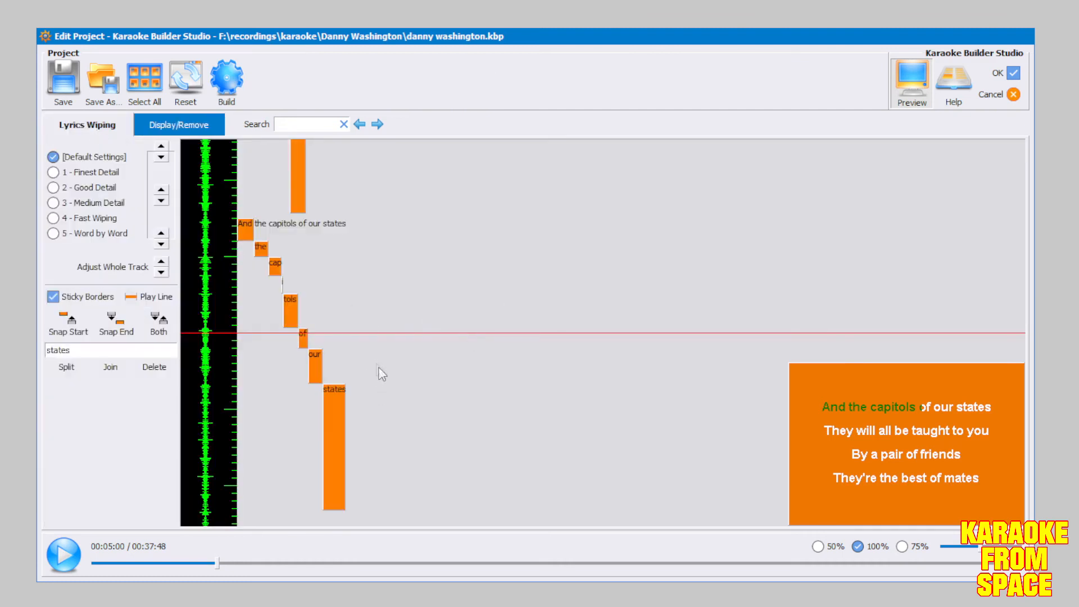
{"action": "key", "text": "space"}
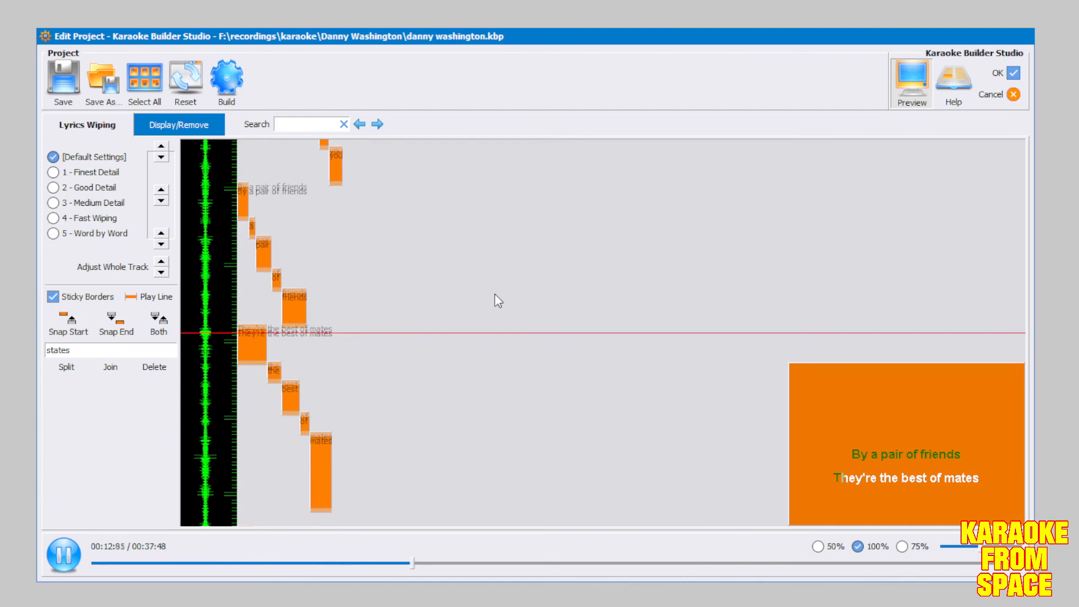
{"action": "key", "text": "space"}
{"action": "left_click", "coordinate": [329, 346]}
{"action": "left_click_drag", "start_coordinate": [327, 345], "coordinate": [323, 326]}
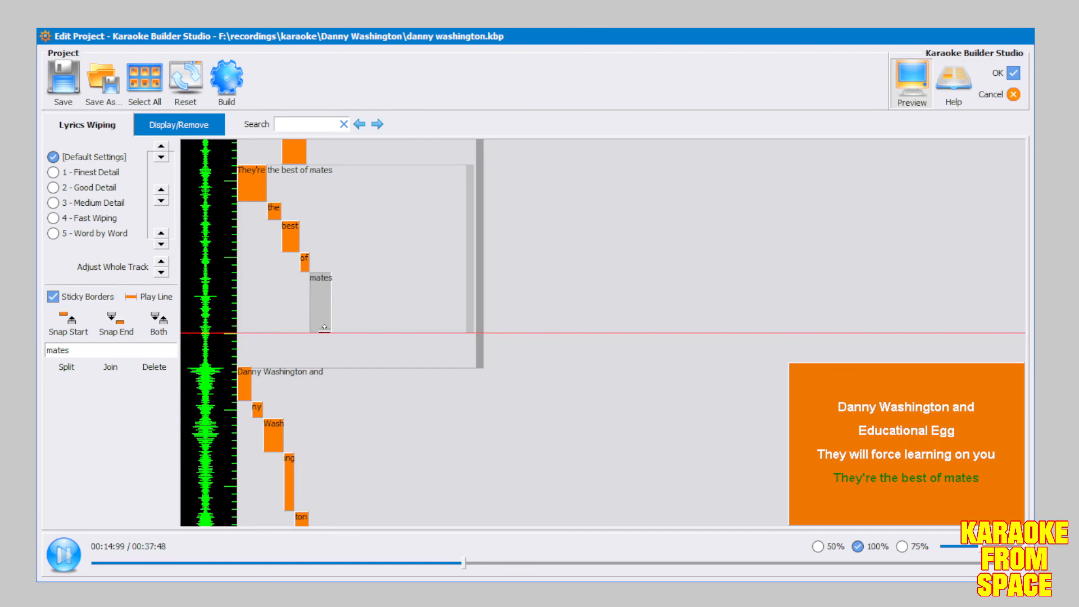
Play on through the second verse, pausing to extend the ends of "Egg" and "beg" to the play line
{"action": "key", "text": "space"}
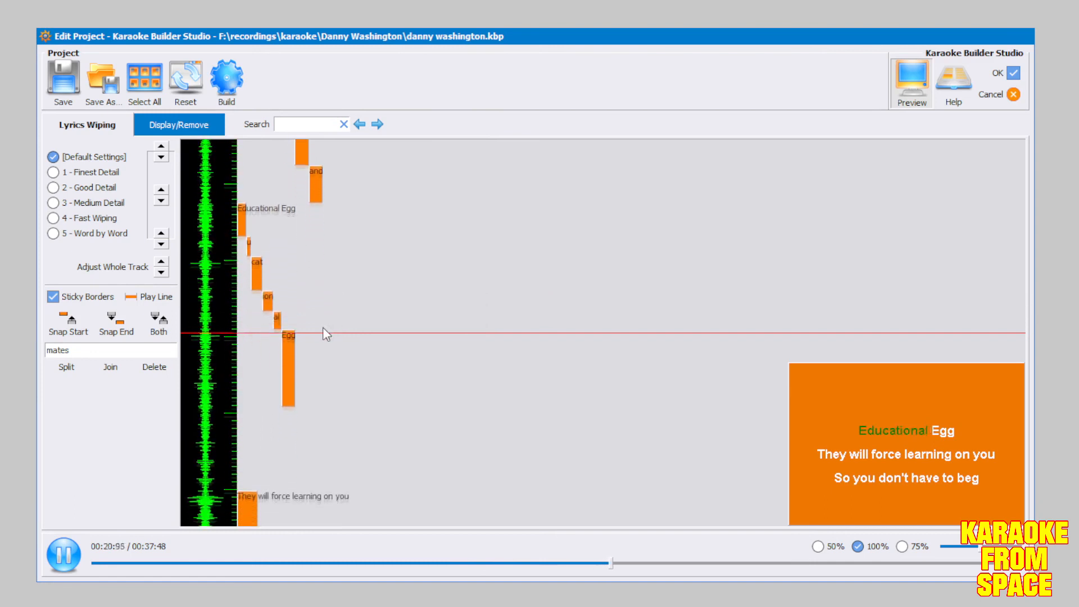
{"action": "key", "text": "space"}
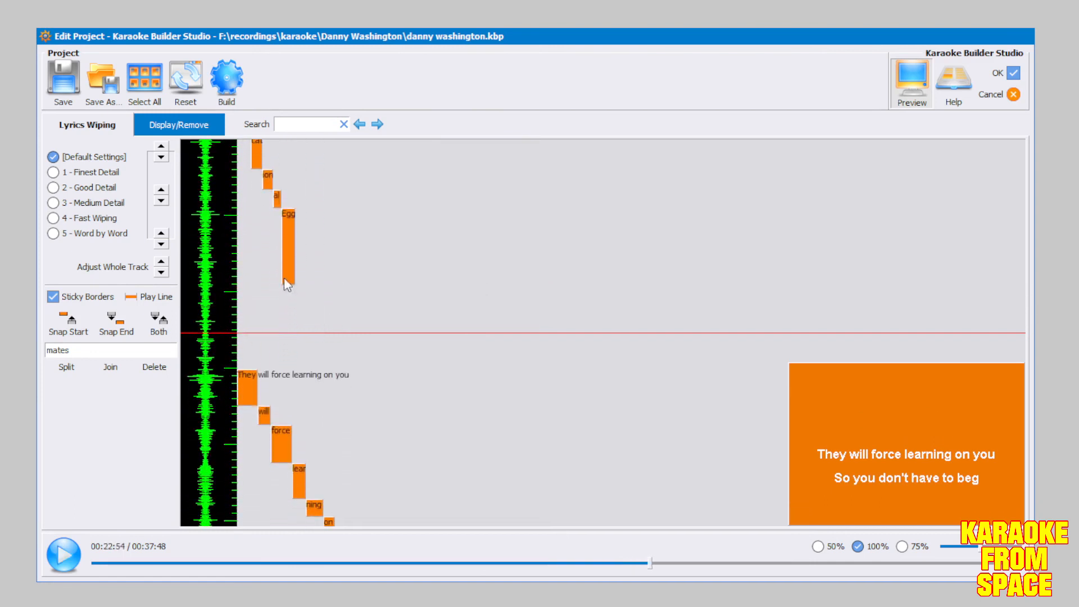
{"action": "left_click_drag", "start_coordinate": [284, 277], "coordinate": [299, 331]}
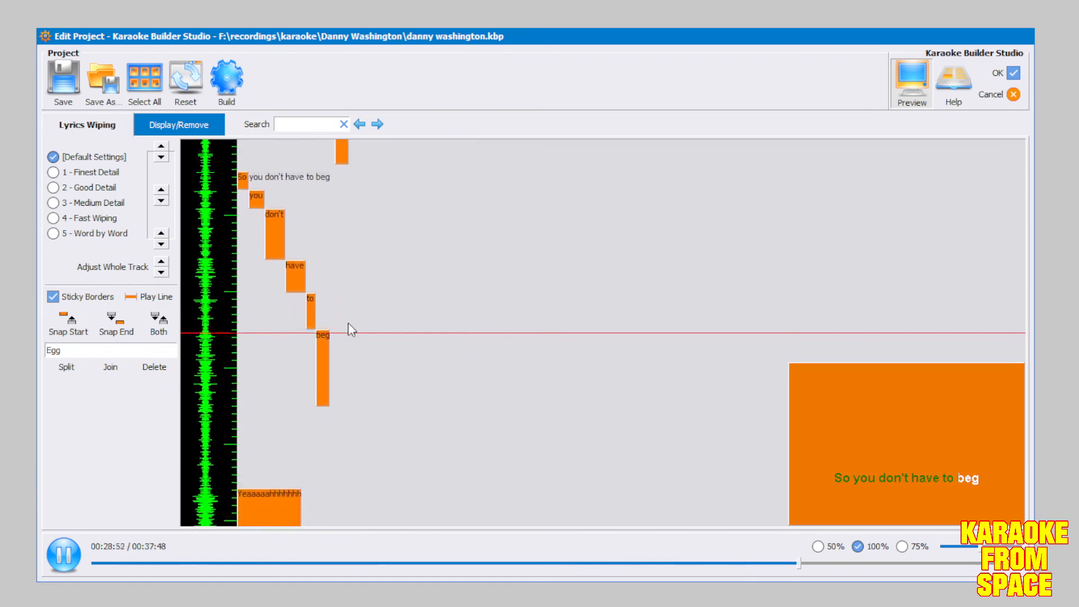
{"action": "key", "text": "space"}
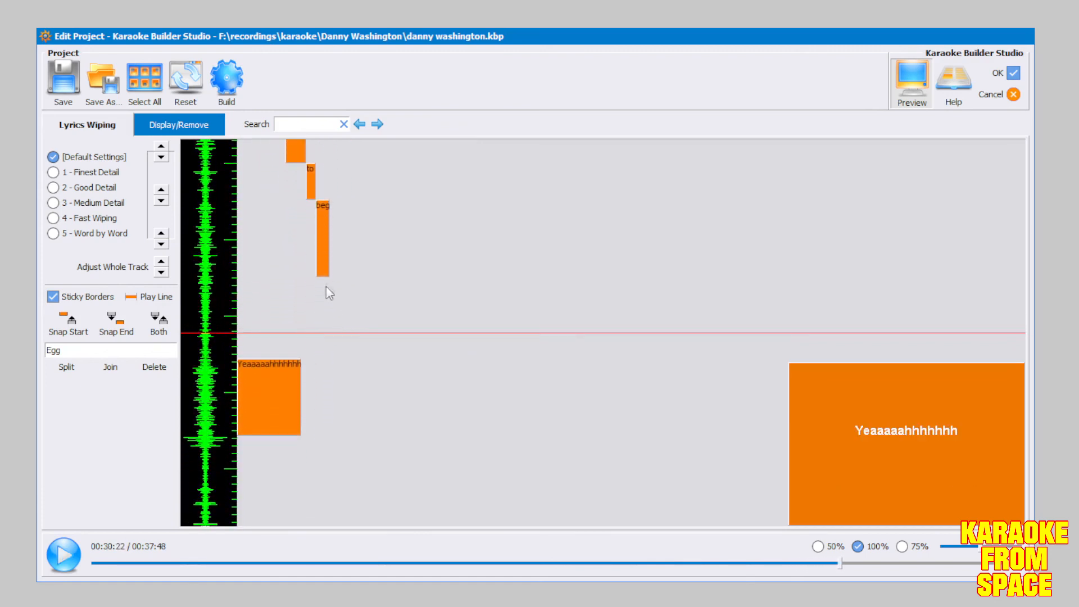
{"action": "left_click", "coordinate": [324, 272]}
Play past the final "Yeaaaaahhhhhhh" and extend its end to the play line
{"action": "key", "text": "space"}
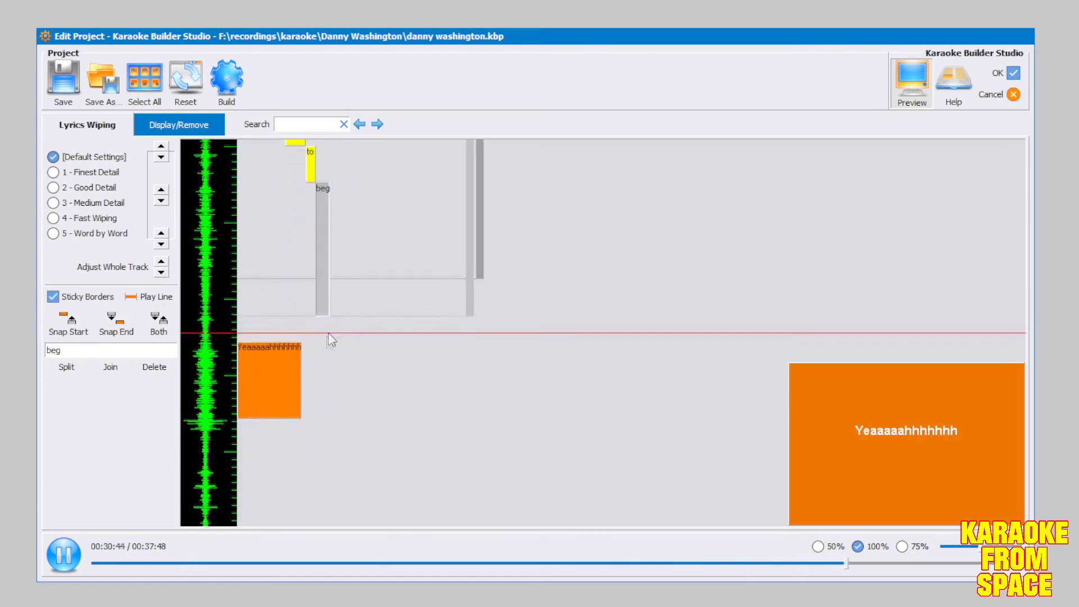
{"action": "key", "text": "space"}
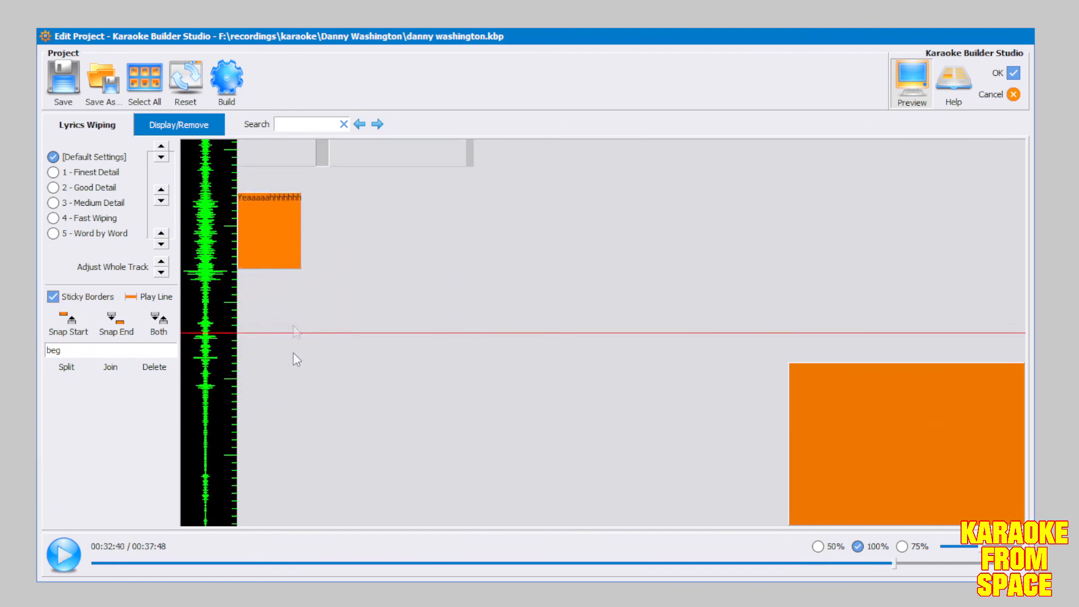
{"action": "left_click", "coordinate": [269, 259]}
{"action": "left_click_drag", "start_coordinate": [277, 269], "coordinate": [296, 332]}
{"action": "left_click", "coordinate": [617, 264]}
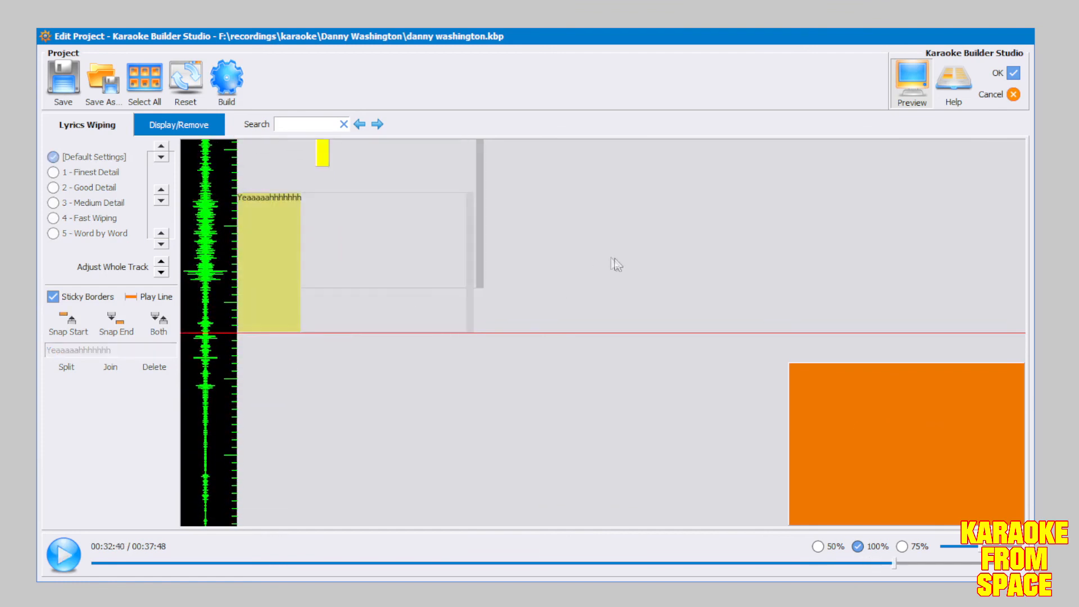
Switch back to the display and removal timeline and reset its points to match the adjusted lyric timing
{"action": "scroll", "coordinate": [337, 275], "scroll_direction": "up", "scroll_amount": 10}
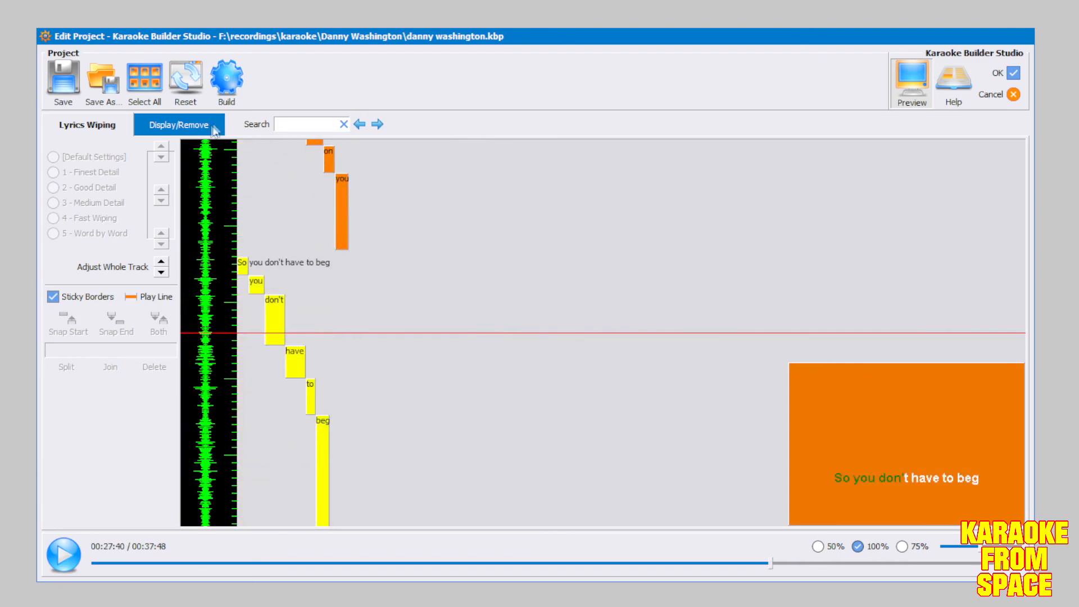
{"action": "left_click", "coordinate": [215, 128]}
{"action": "left_click", "coordinate": [186, 79]}
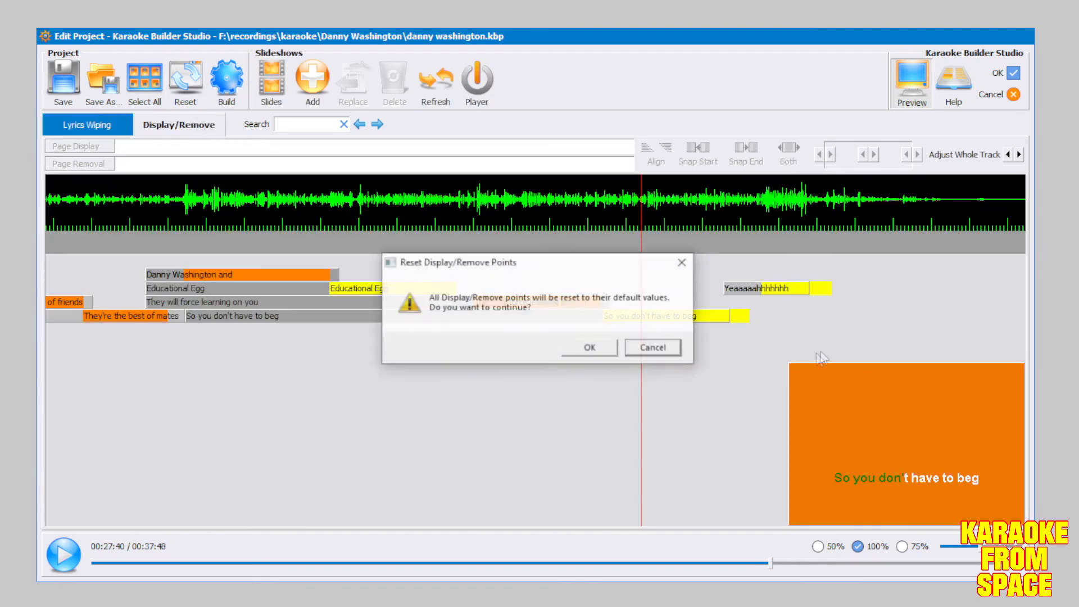
{"action": "left_click", "coordinate": [598, 344]}
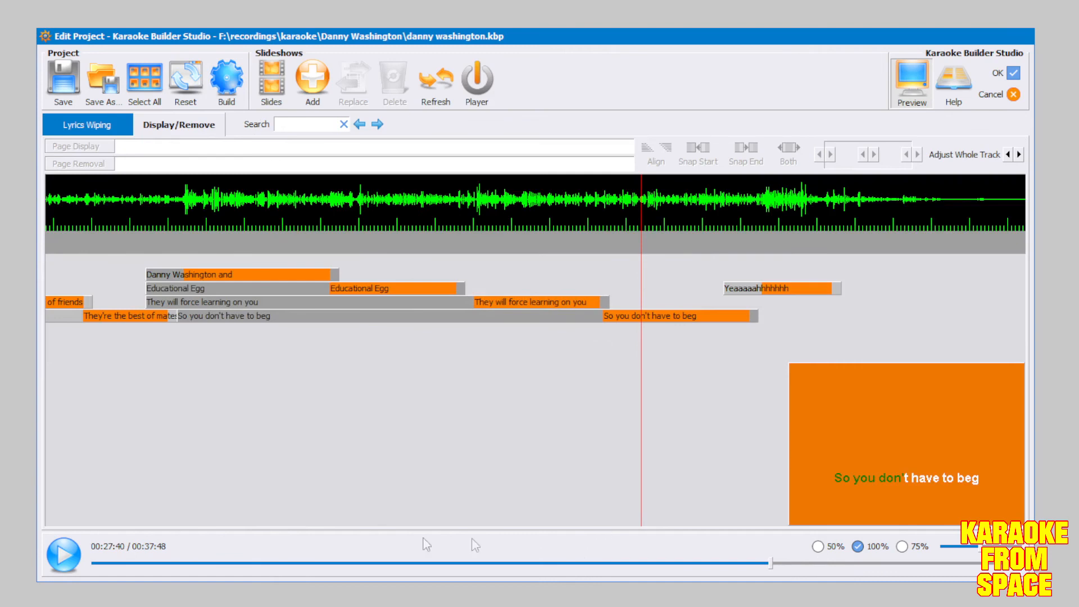
Scan the display and removal timeline, then go back through the lyrics wiping view to examine the end of "states"
{"action": "scroll", "coordinate": [388, 419], "scroll_direction": "up", "scroll_amount": 20}
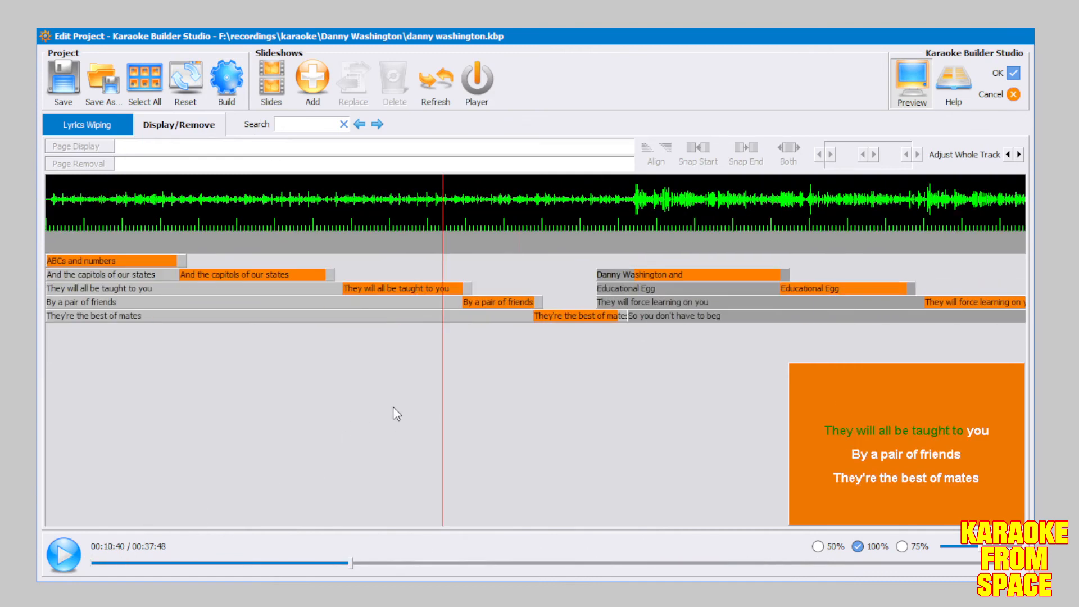
{"action": "scroll", "coordinate": [399, 399], "scroll_direction": "down", "scroll_amount": 20}
{"action": "scroll", "coordinate": [557, 334], "scroll_direction": "up", "scroll_amount": 20}
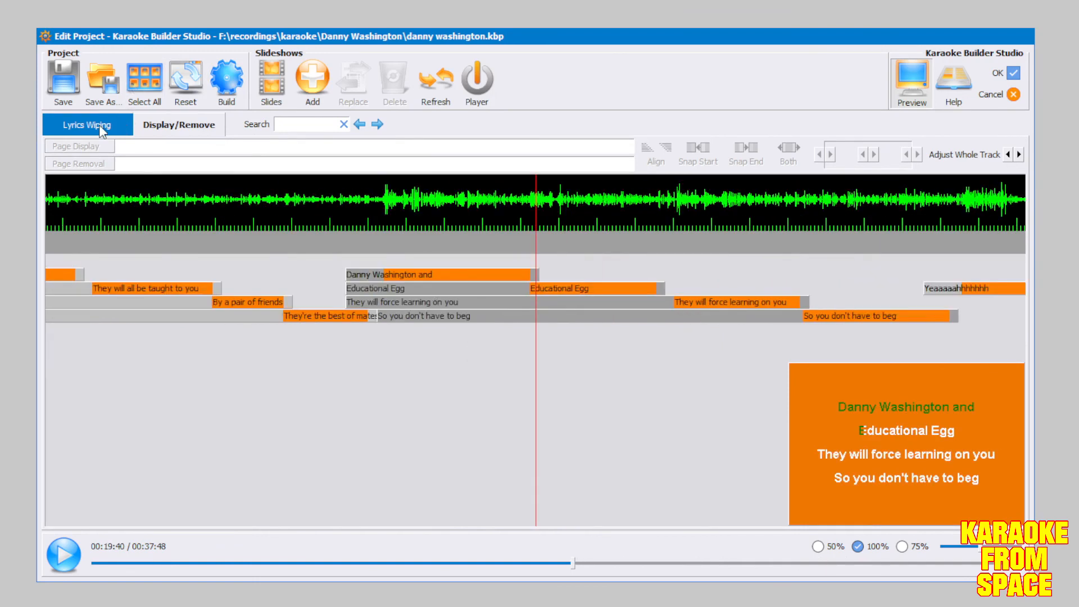
{"action": "left_click", "coordinate": [100, 125]}
{"action": "scroll", "coordinate": [298, 278], "scroll_direction": "up", "scroll_amount": 13}
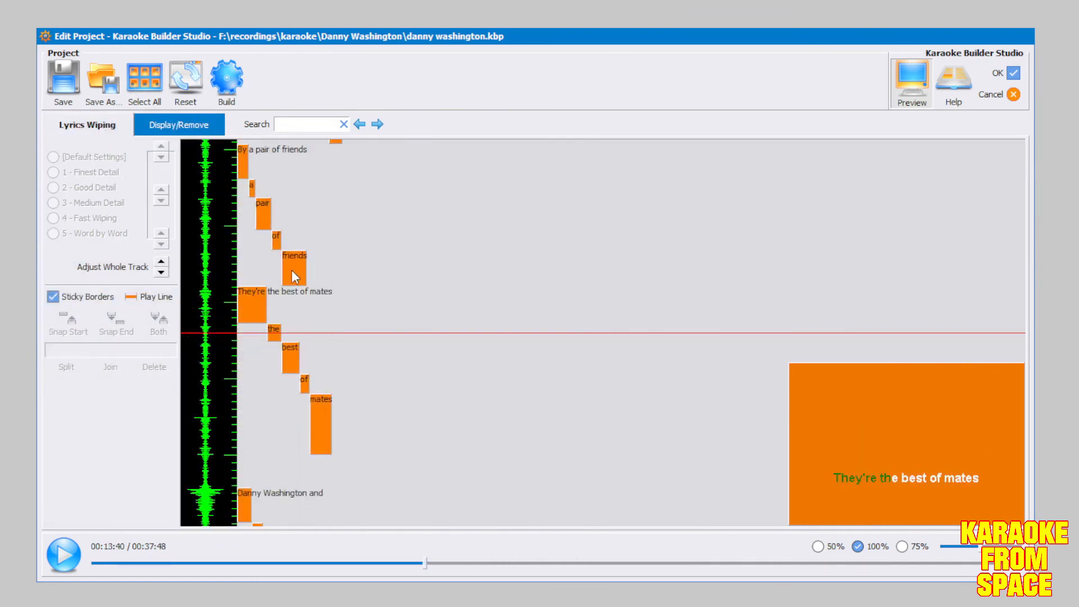
{"action": "scroll", "coordinate": [268, 283], "scroll_direction": "up", "scroll_amount": 9}
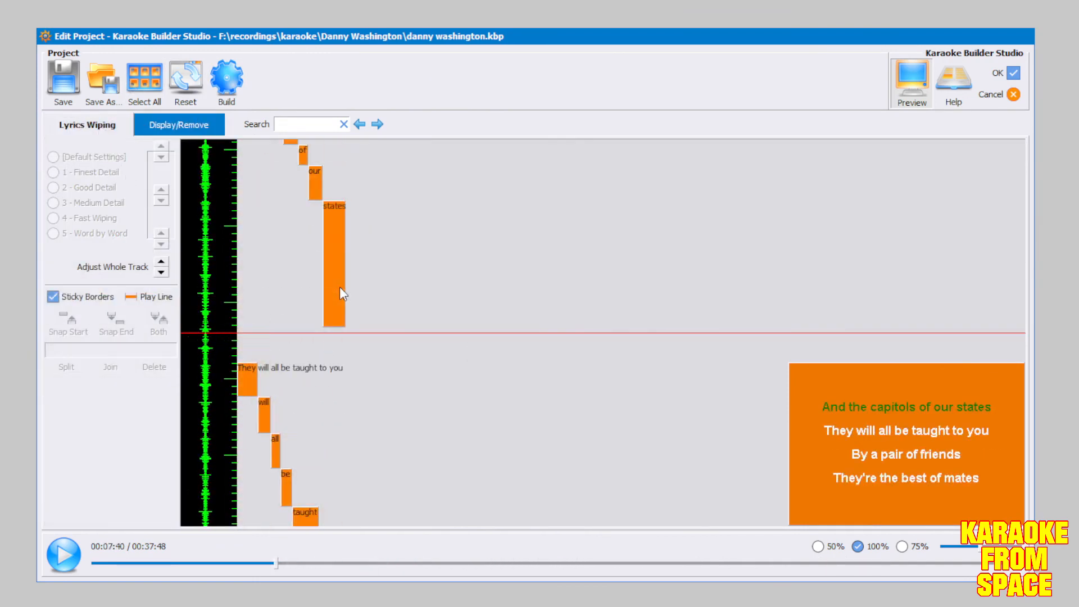
{"action": "scroll", "coordinate": [328, 283], "scroll_direction": "down", "scroll_amount": 2}
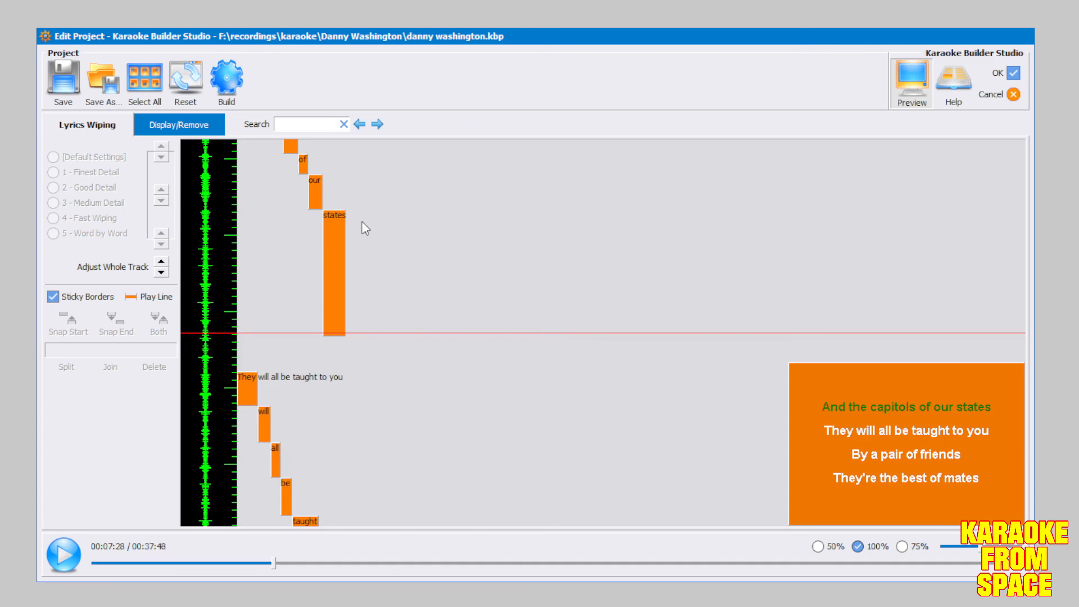
Save the project, accept the timing edits to close the track editor, and save again in the main window
{"action": "left_click", "coordinate": [63, 92]}
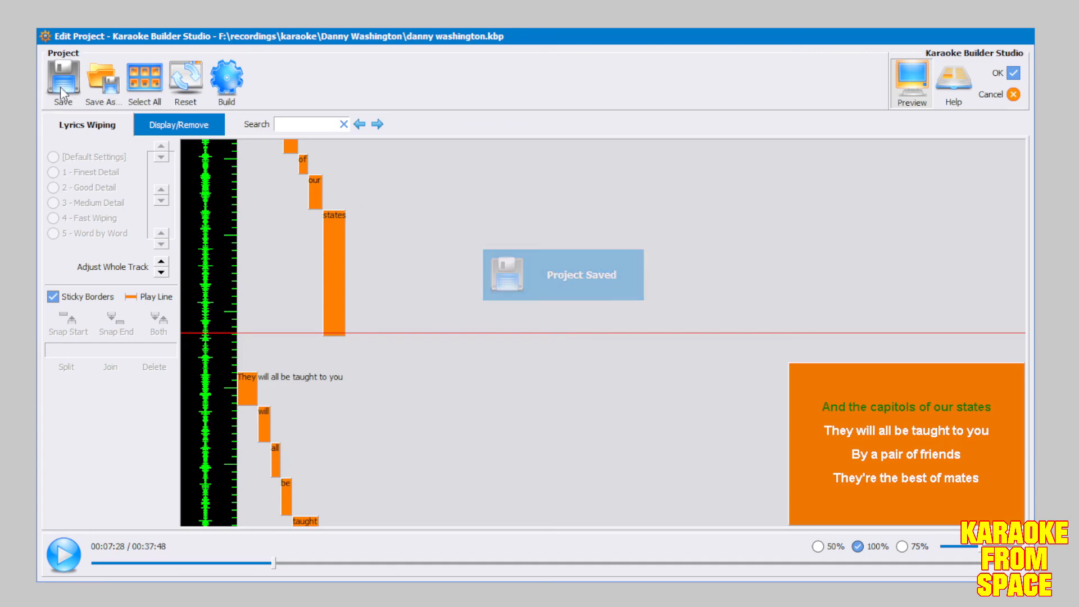
{"action": "left_click", "coordinate": [1009, 76]}
{"action": "left_click", "coordinate": [300, 105]}
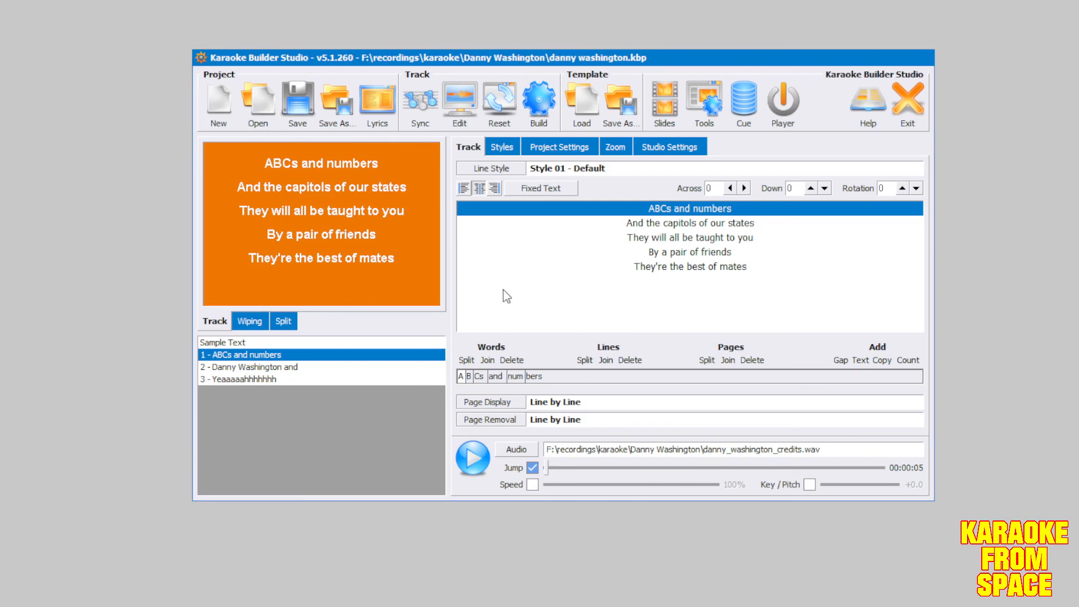
{"action": "left_click", "coordinate": [538, 102]}
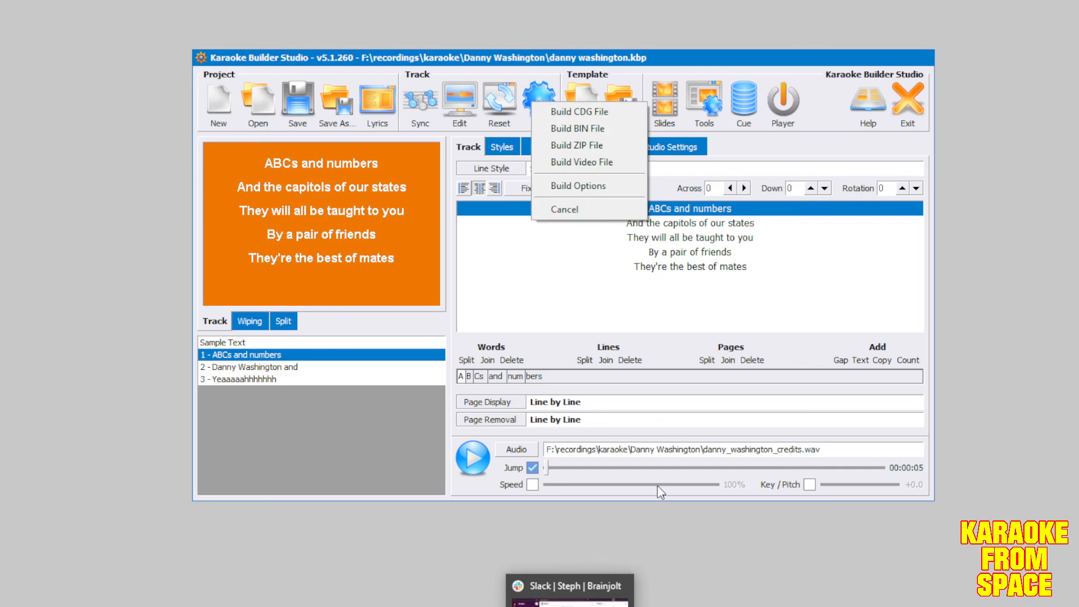
{"action": "left_click", "coordinate": [643, 437]}
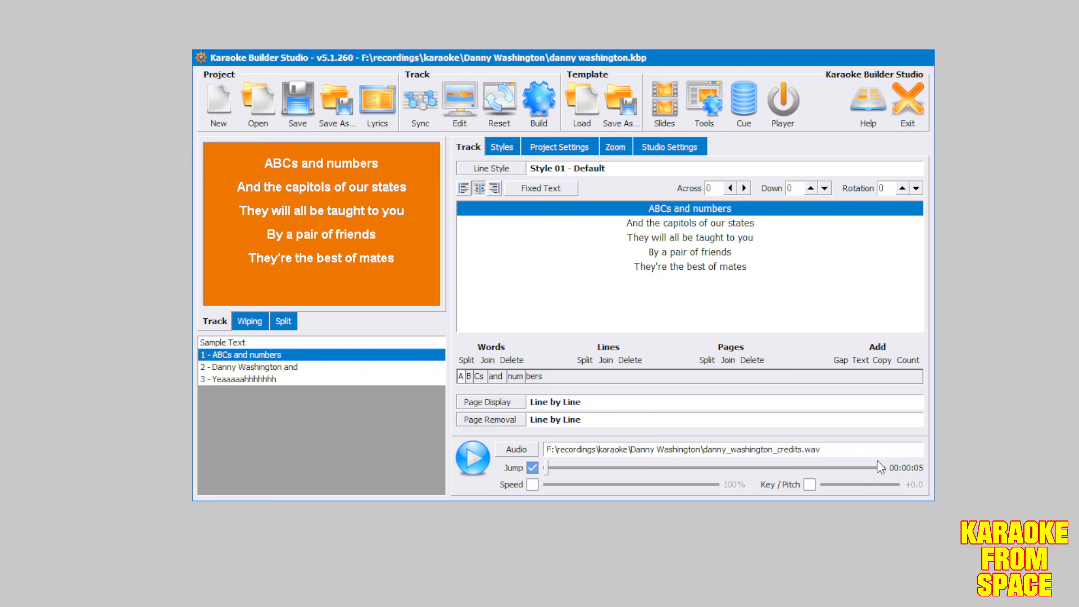
Replace the project's audio with danny_washington_credits_HighPrecison_4band_arch-124m_1_Instruments
{"action": "left_click", "coordinate": [517, 449]}
{"action": "left_click", "coordinate": [590, 179]}
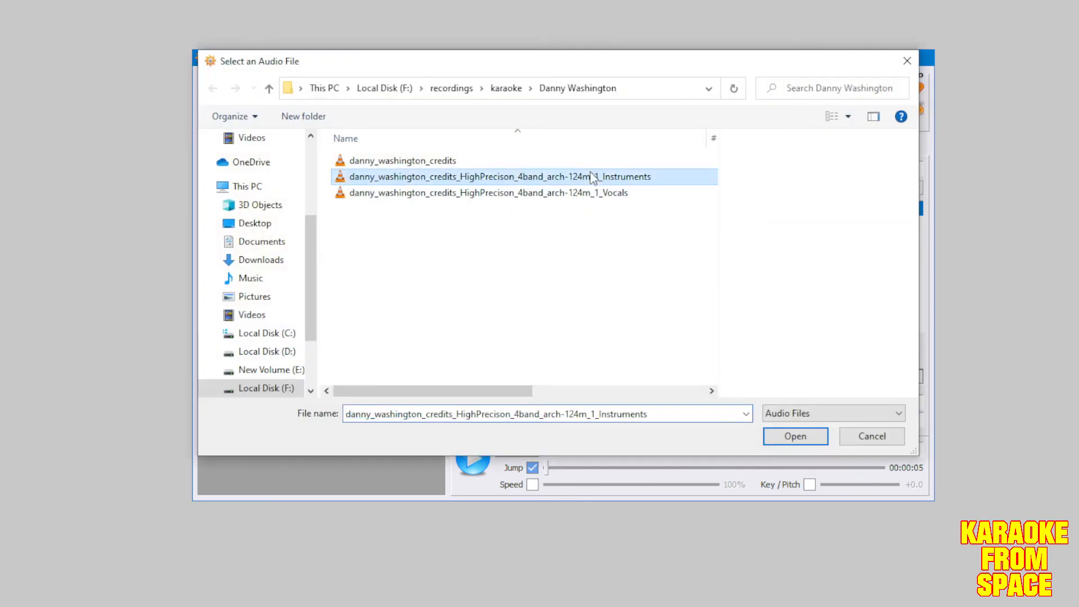
{"action": "left_click", "coordinate": [798, 439]}
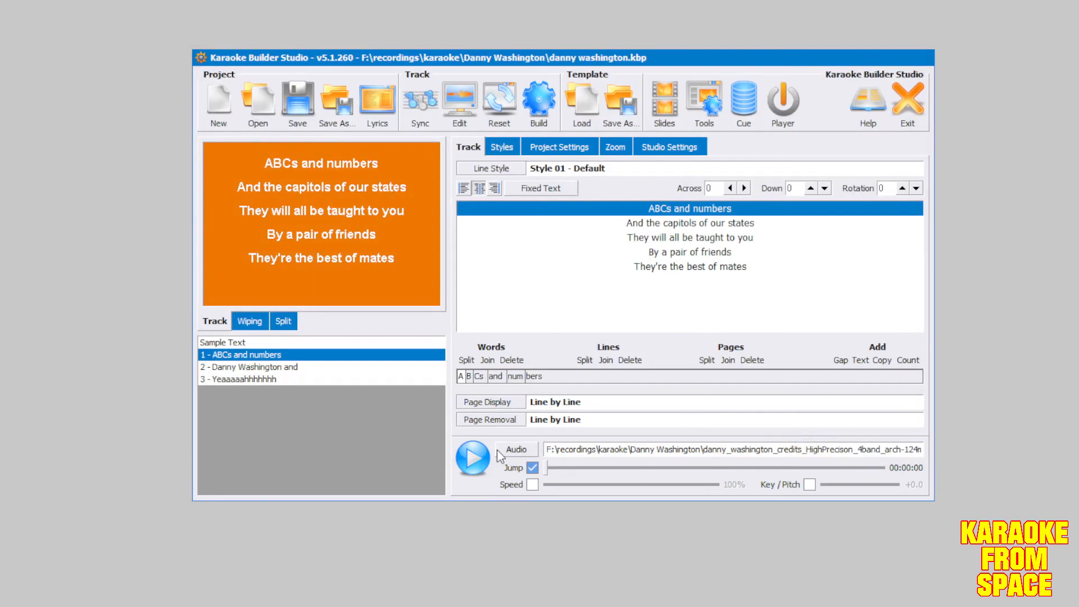
Open the track editor, play the instrumental against the synced lyrics to check the timing, and close the editor
{"action": "left_click", "coordinate": [457, 89]}
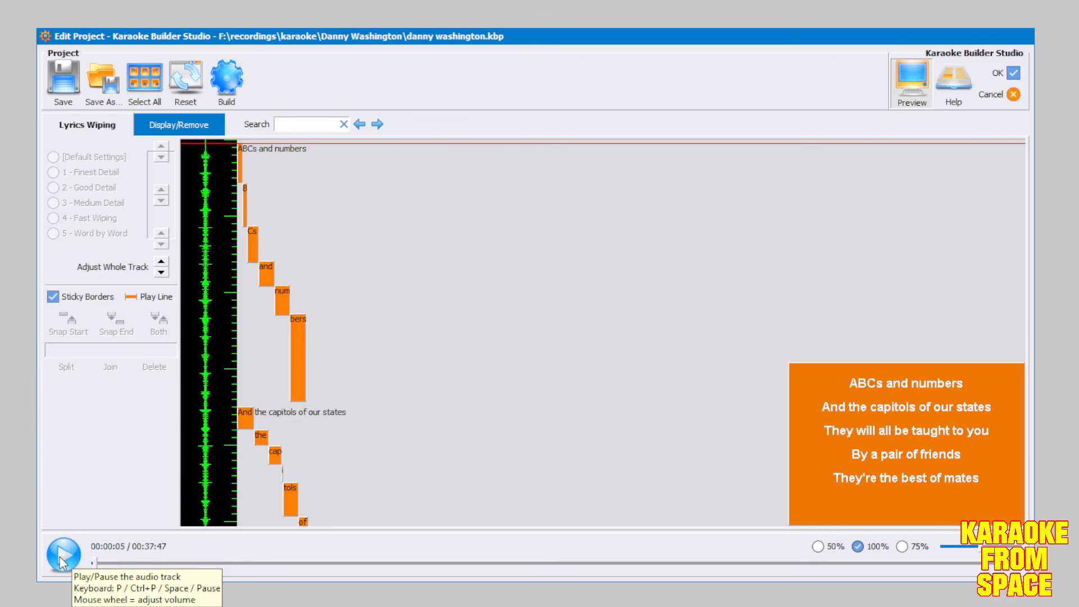
{"action": "left_click", "coordinate": [59, 556]}
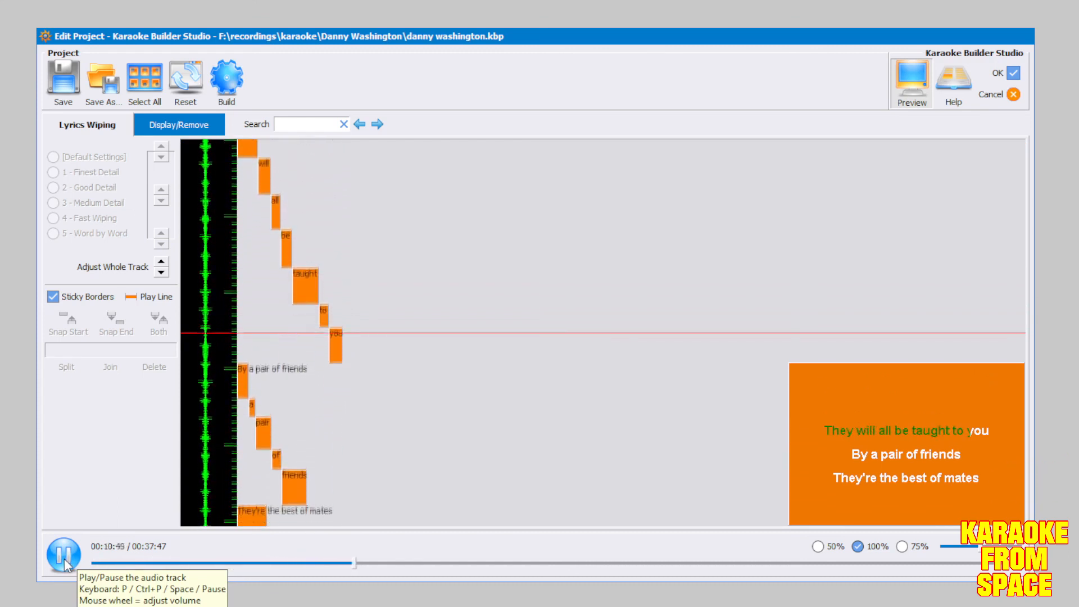
{"action": "left_click", "coordinate": [1013, 72]}
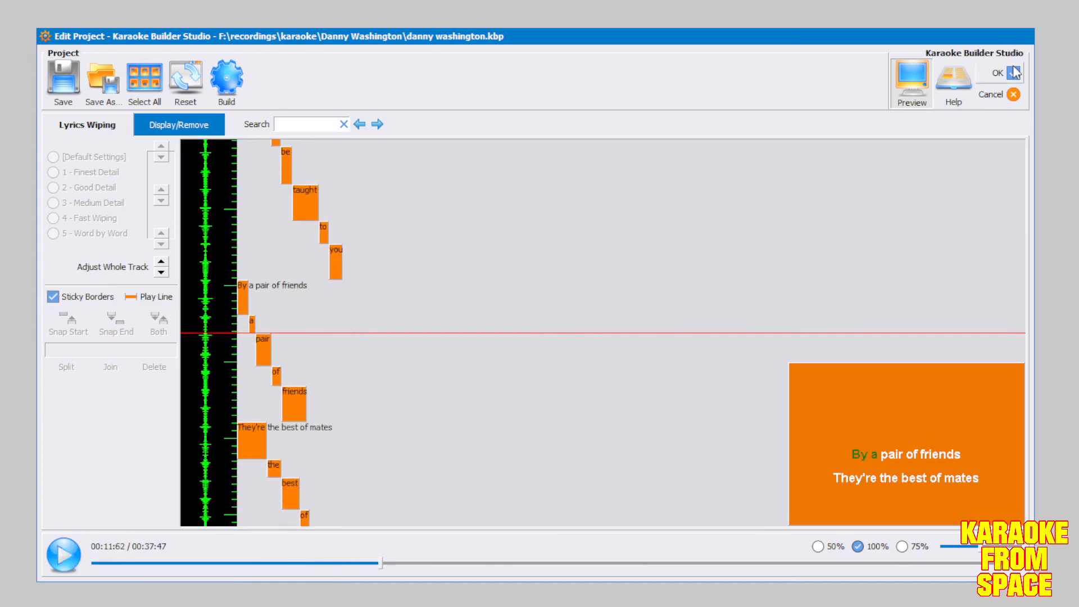
Review the project's build formats, including Build Video File, and close the list of choices
{"action": "left_click", "coordinate": [538, 90]}
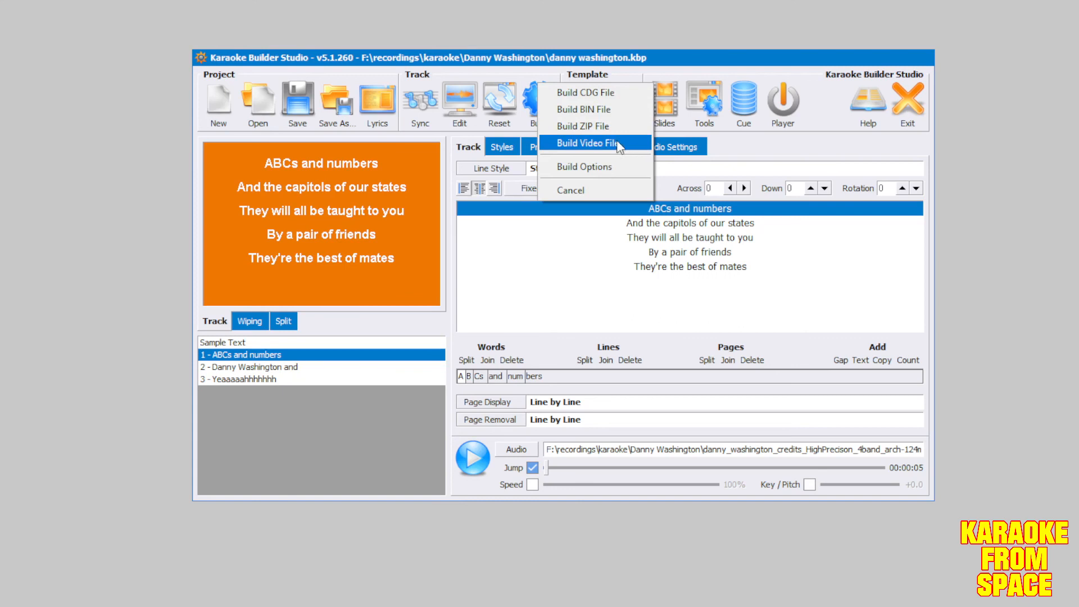
{"action": "left_click", "coordinate": [616, 144]}
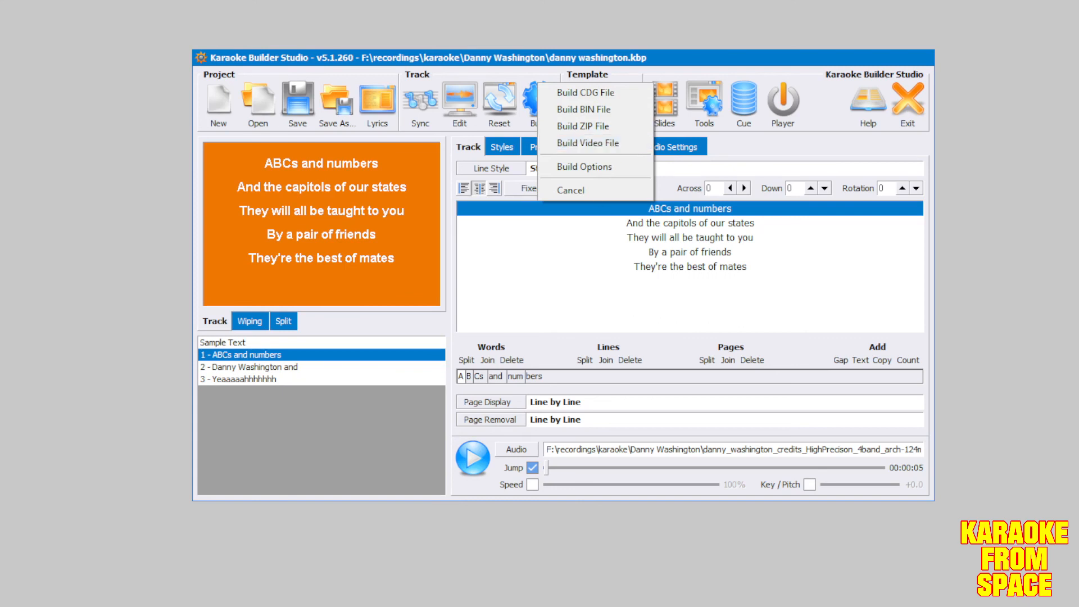
{"action": "mouse_move", "coordinate": [494, 606]}
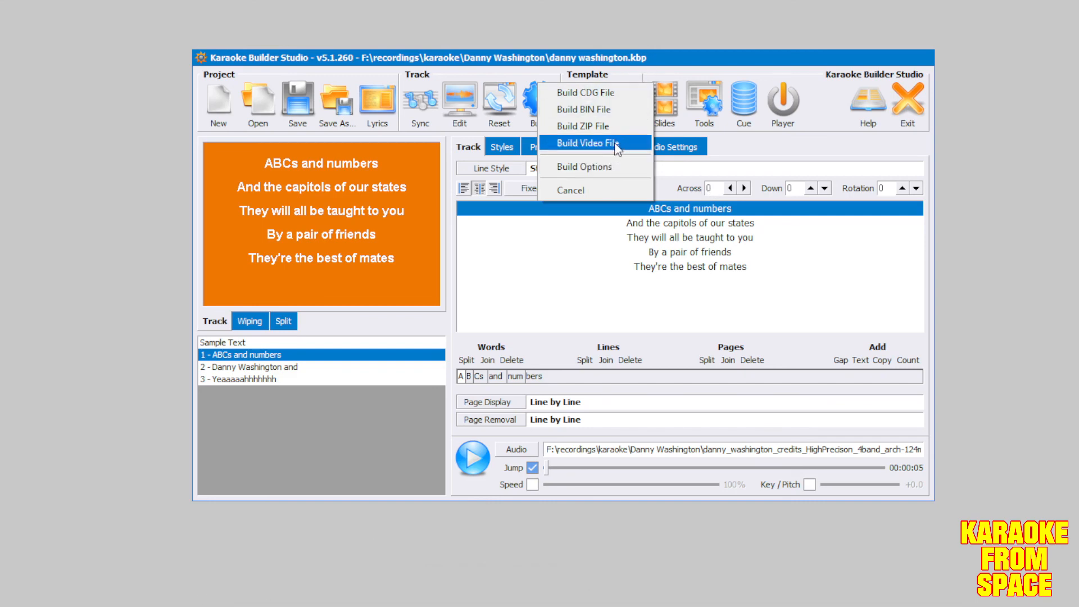
{"action": "left_click", "coordinate": [706, 52]}
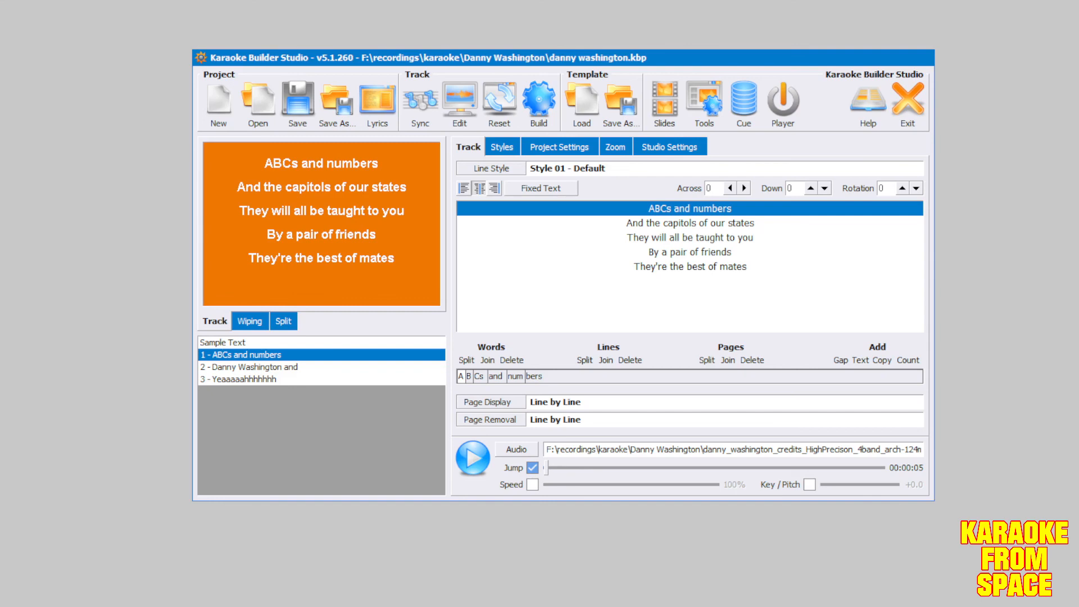
{"action": "mouse_move", "coordinate": [868, 606]}
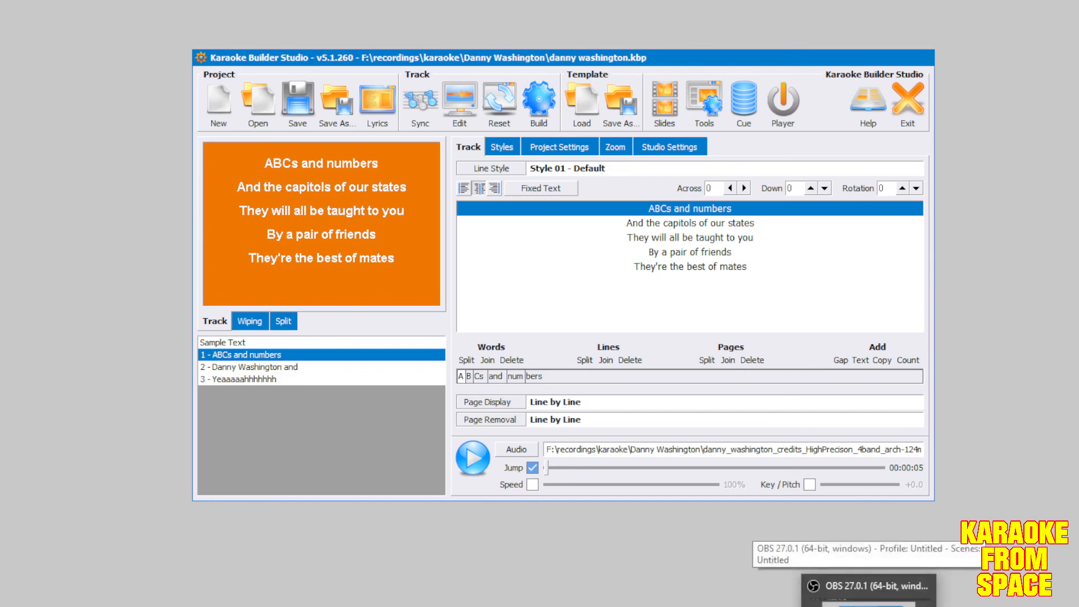